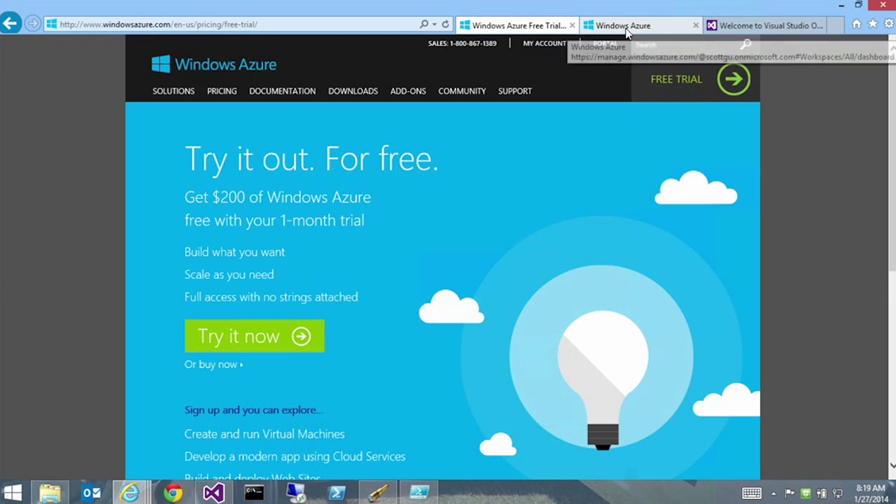
# Step: Open the Windows Azure management portal from the site's home page and look over the list of all items
pyautogui.click(195, 76)
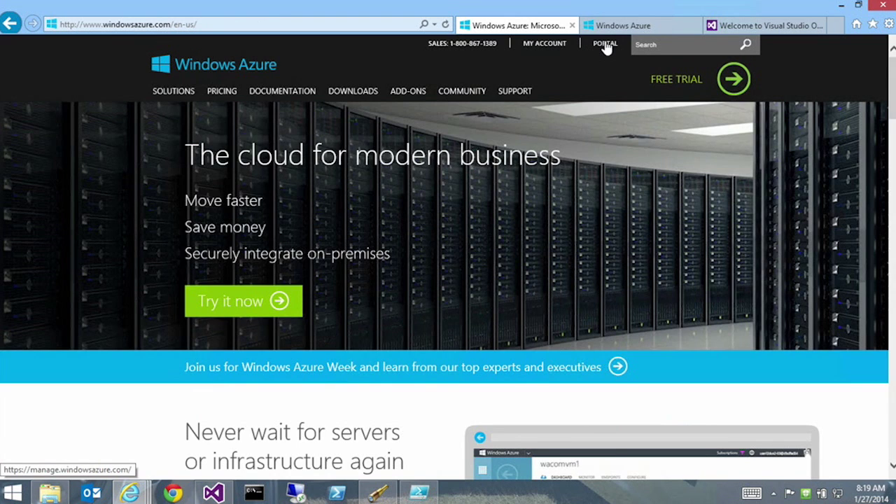
pyautogui.click(606, 46)
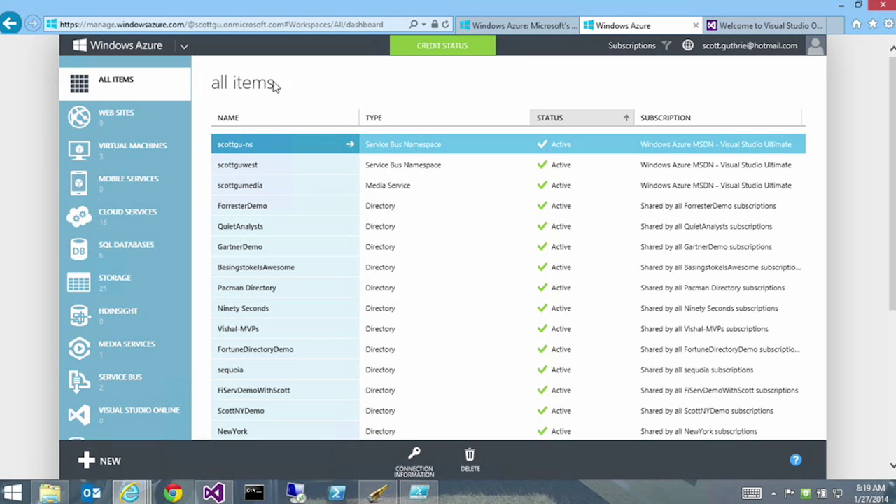
pyautogui.scroll(-3, 171, 194)
pyautogui.scroll(3, 171, 194)
# Step: Examine which Compute, Data Services and App Services resources the portal offers for creation
pyautogui.click(103, 464)
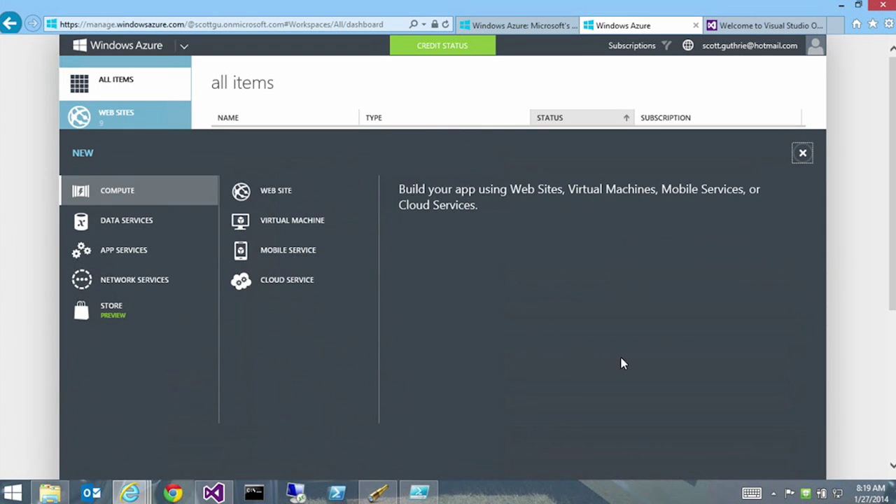
pyautogui.click(801, 154)
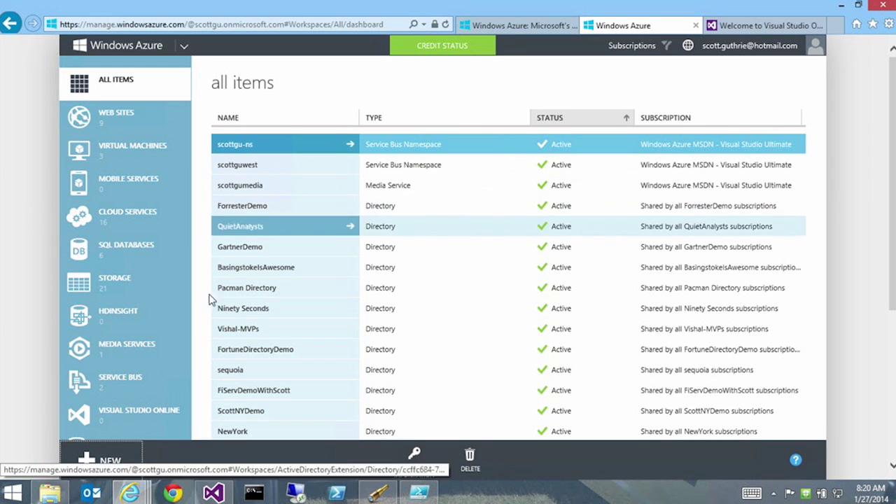
pyautogui.click(112, 462)
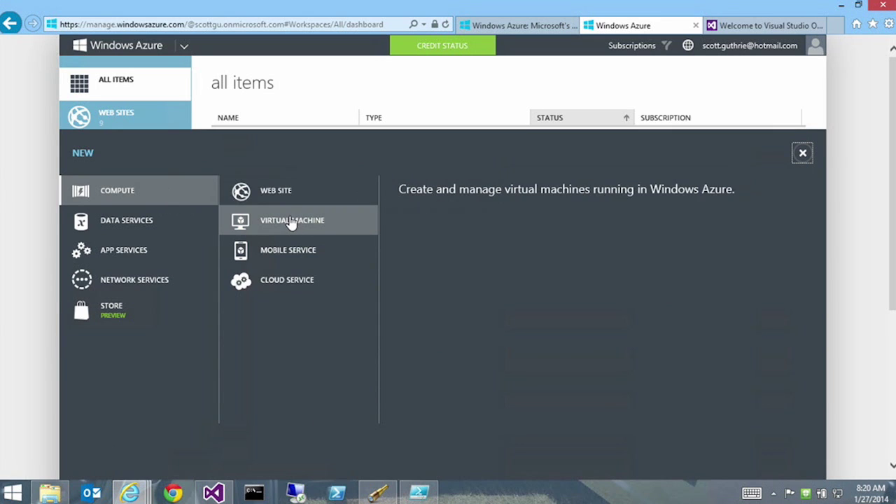
pyautogui.click(123, 226)
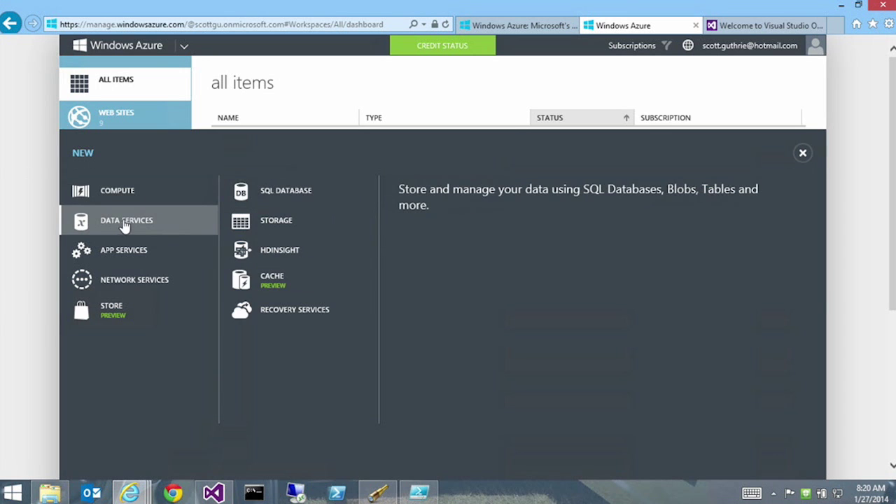
pyautogui.click(139, 257)
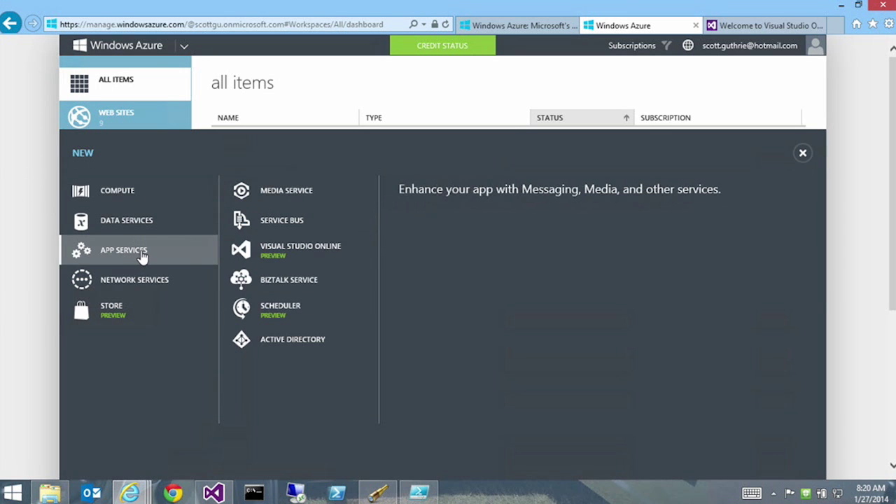
pyautogui.click(130, 199)
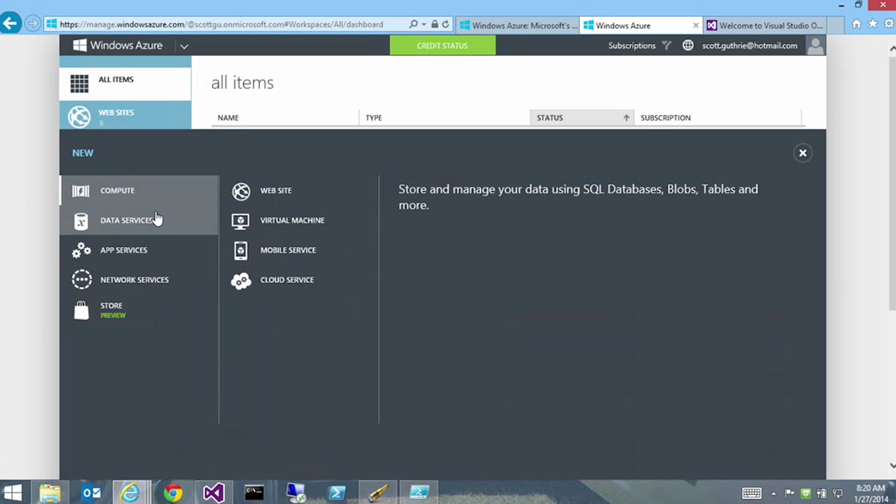
# Step: Browse the virtual machine gallery images for SQL Server, Visual Studio, Ubuntu, CentOS, SUSE, Oracle and Windows Server, and close the gallery
pyautogui.click(307, 231)
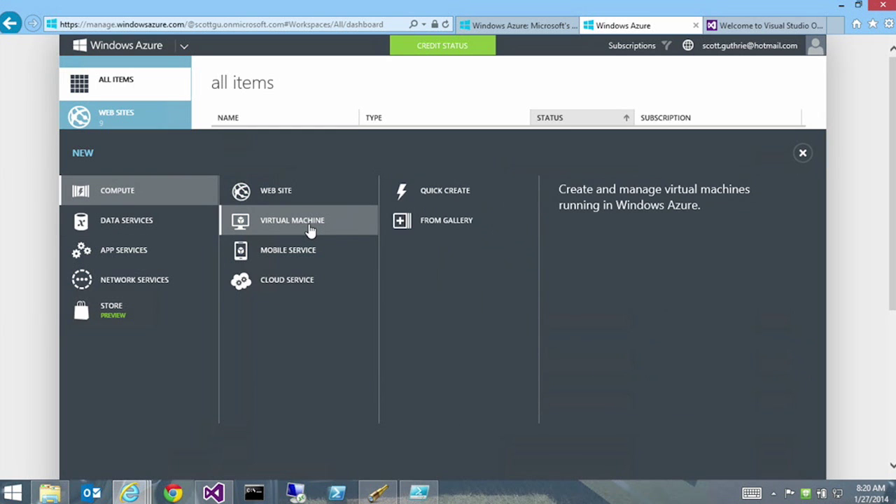
pyautogui.click(454, 227)
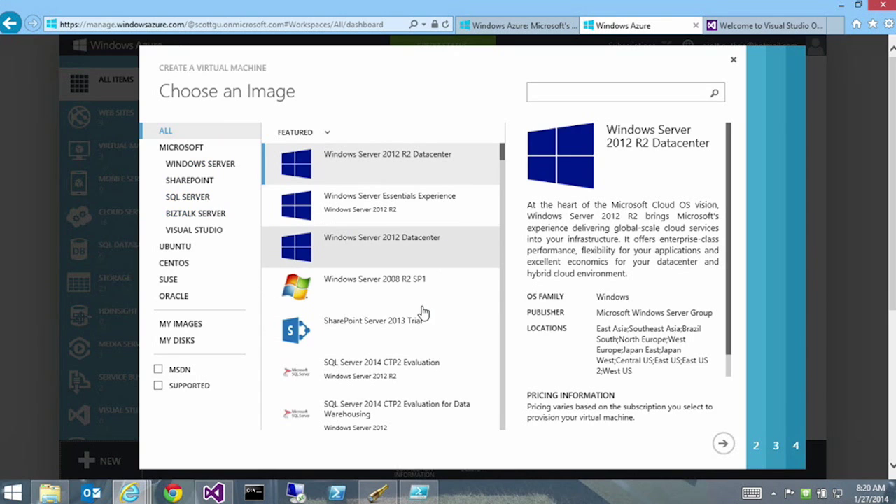
pyautogui.click(200, 201)
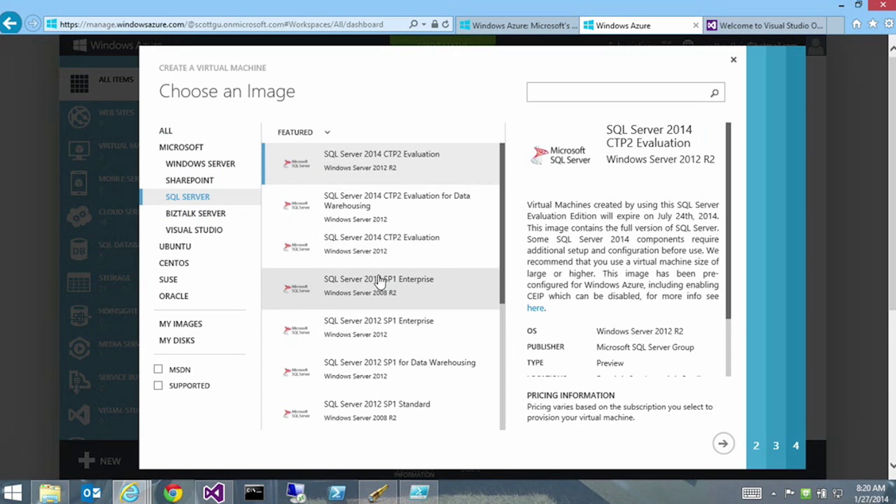
pyautogui.click(197, 230)
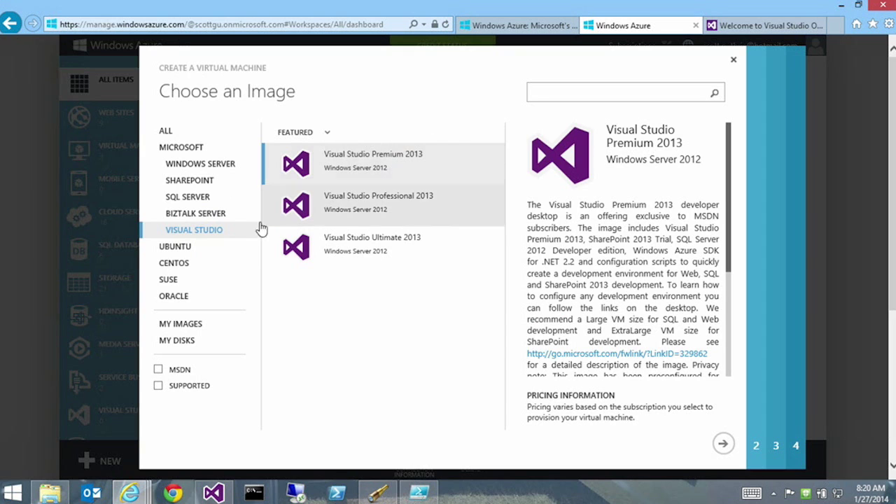
pyautogui.click(179, 250)
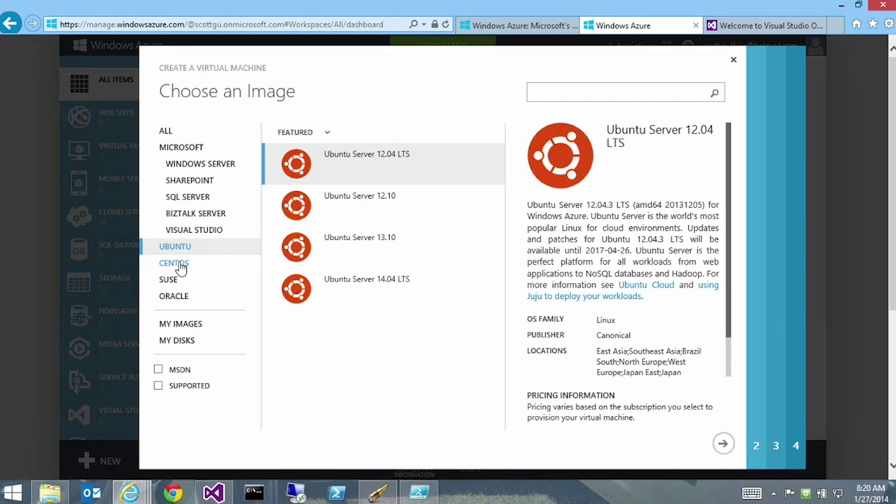
pyautogui.click(180, 267)
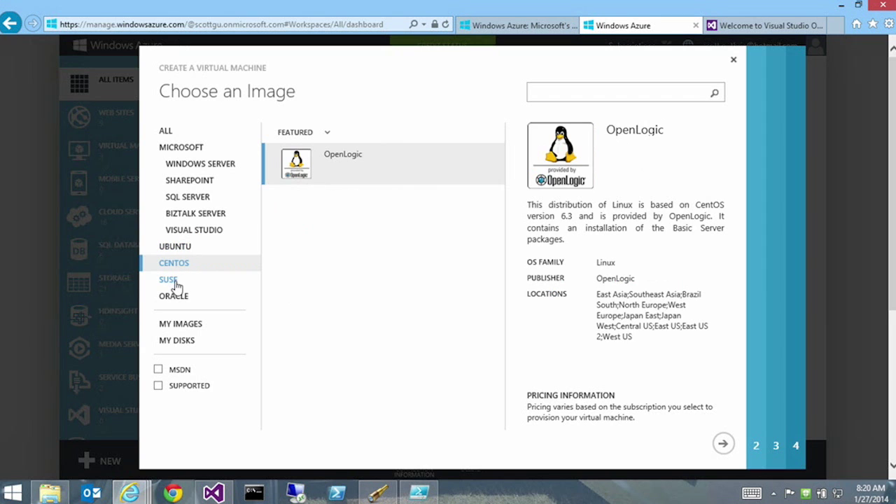
pyautogui.click(176, 282)
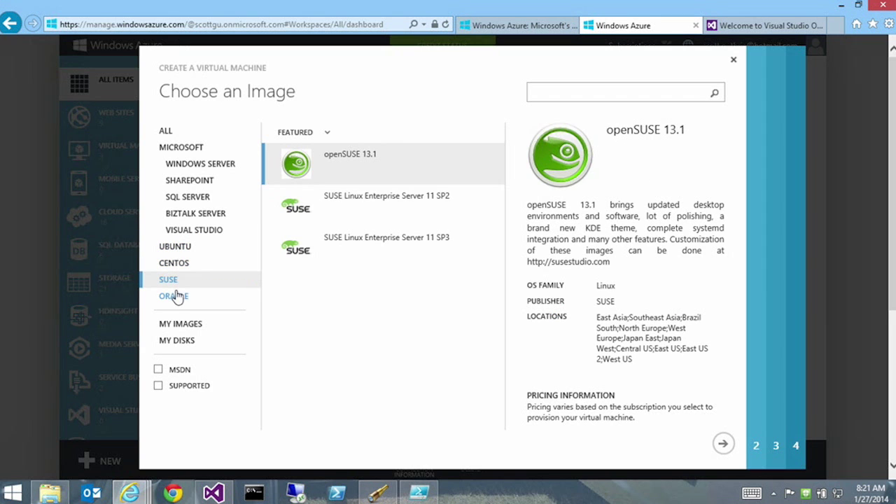
pyautogui.click(178, 297)
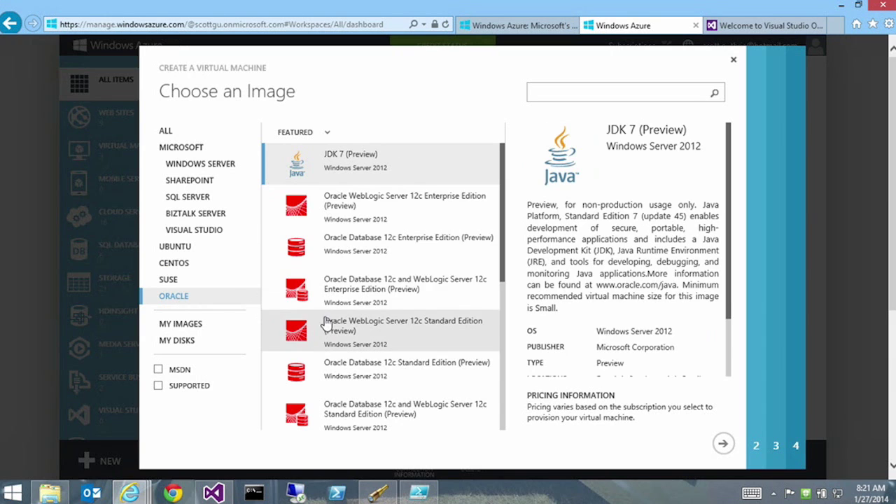
pyautogui.click(197, 165)
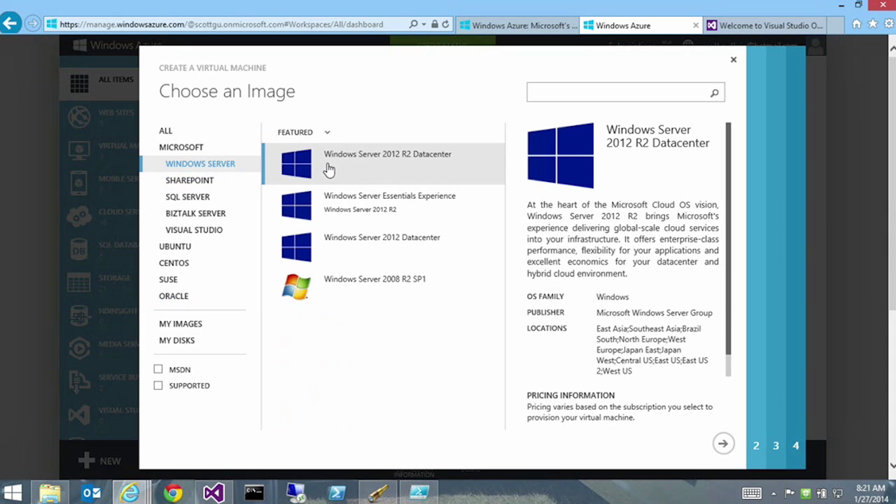
pyautogui.click(733, 63)
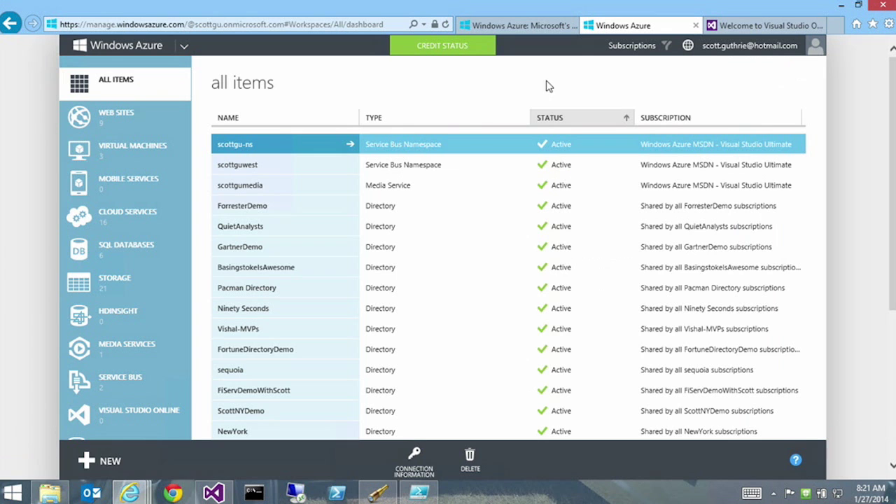
# Step: Start a Quick Create virtual machine and set its DNS name to scottgutest99
pyautogui.click(106, 457)
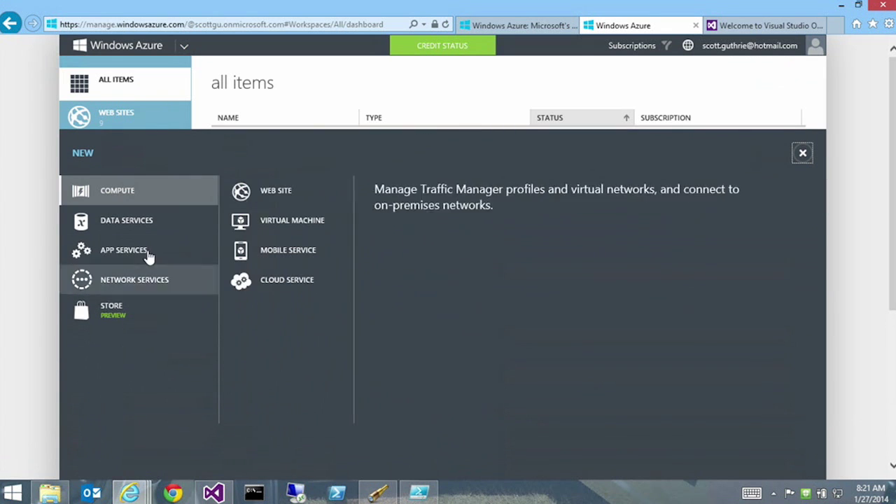
pyautogui.click(314, 225)
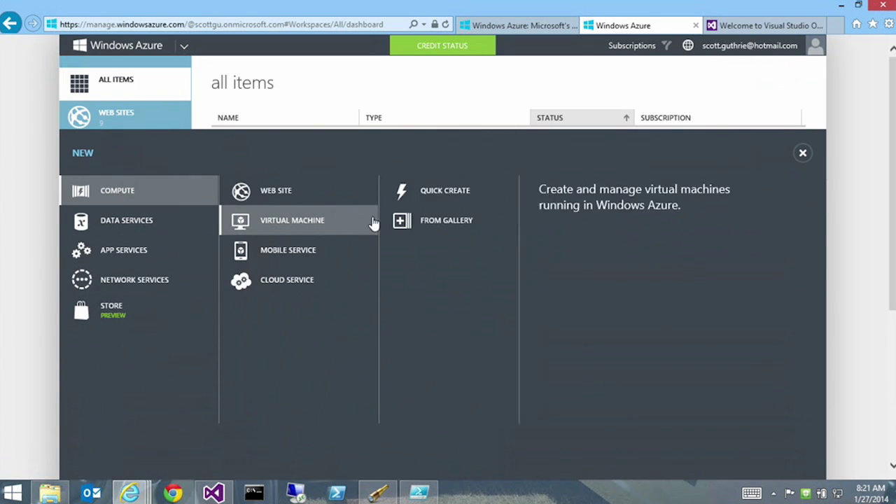
pyautogui.click(446, 191)
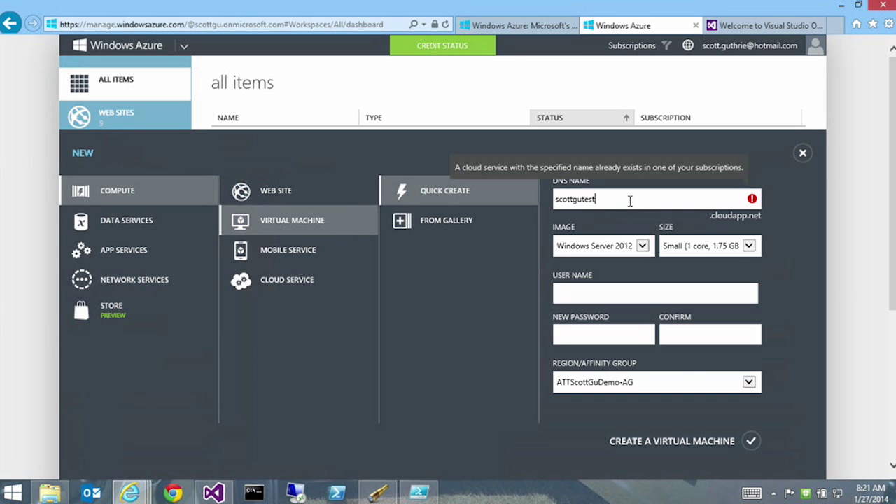
pyautogui.write('99')
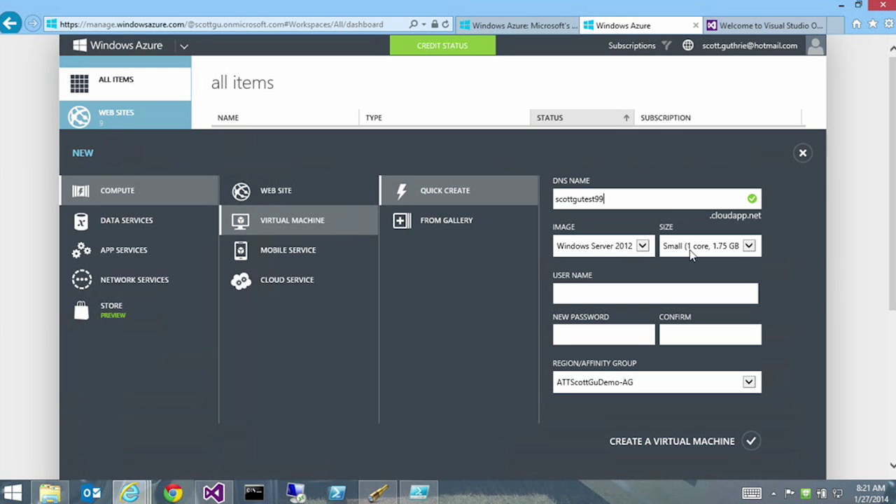
# Step: Choose the Small size for the virtual machine and enter its user name, new password and password confirmation
pyautogui.click(692, 249)
pyautogui.click(693, 247)
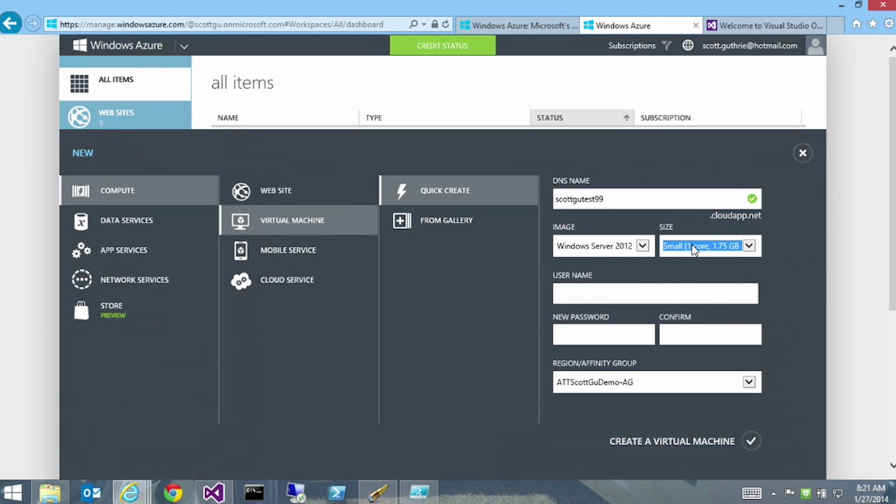
pyautogui.click(658, 290)
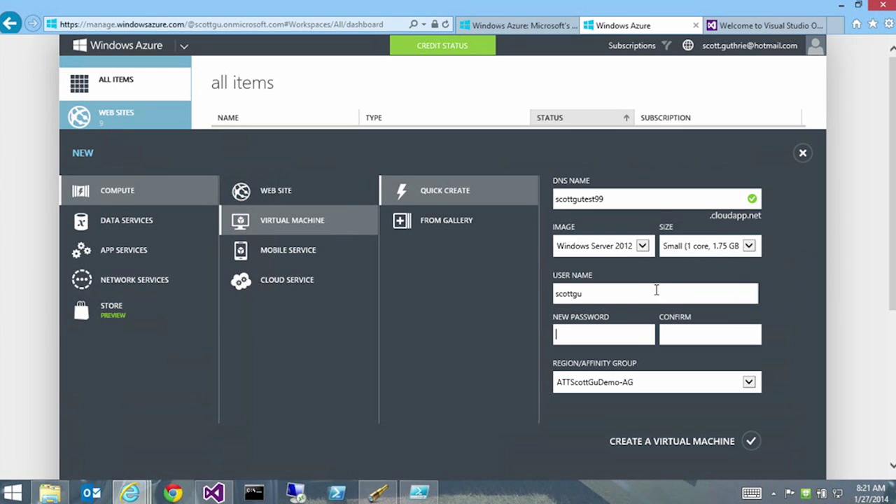
pyautogui.write('P')
pyautogui.press('Tab')
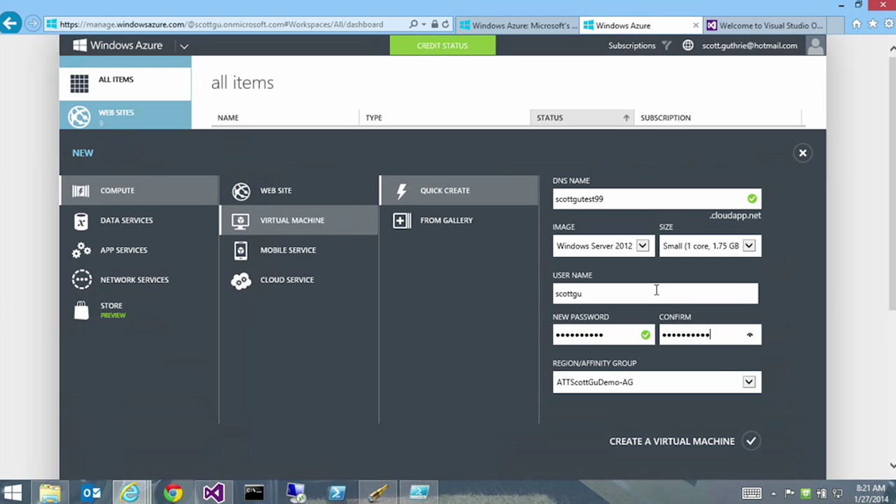
# Step: Set the region to East US and create the virtual machine
pyautogui.click(626, 382)
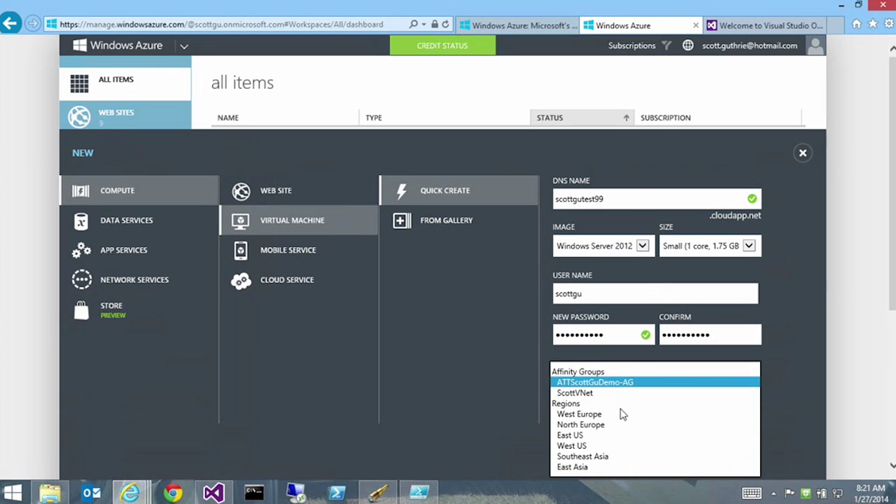
pyautogui.click(618, 435)
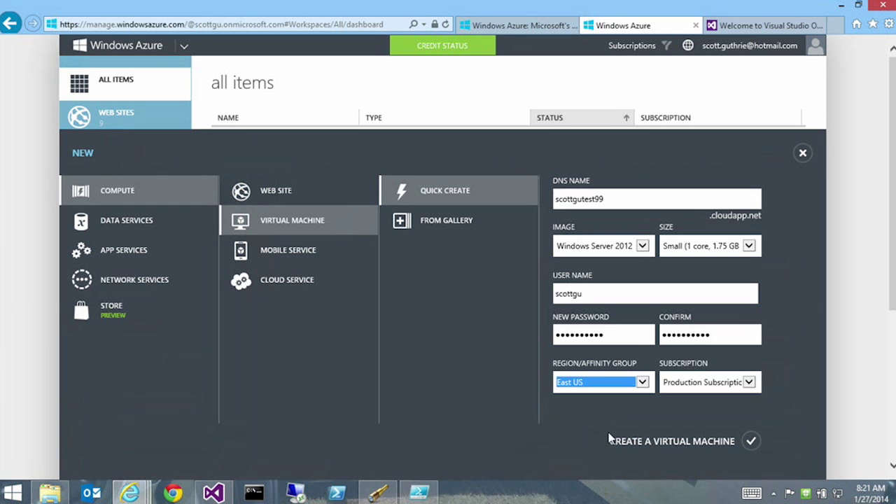
pyautogui.click(663, 442)
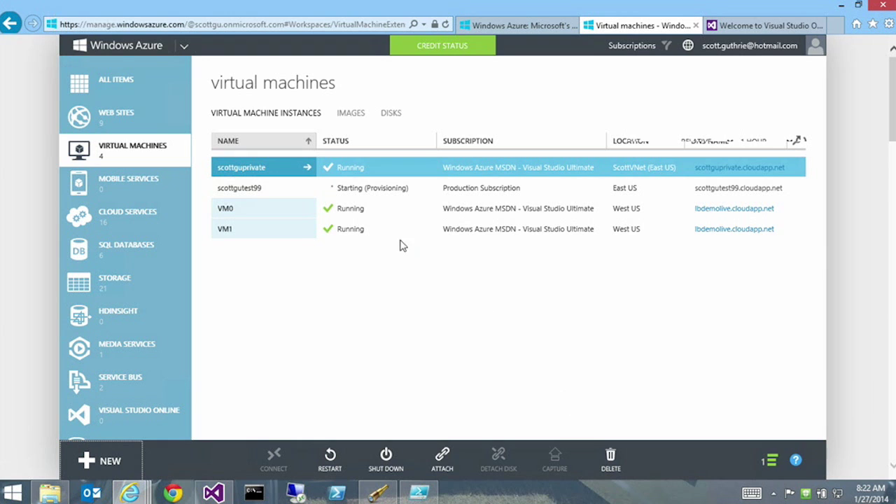
# Step: Examine VM0's dashboard, its monitoring charts and the metrics that can be selected, without changing the selection
pyautogui.click(276, 215)
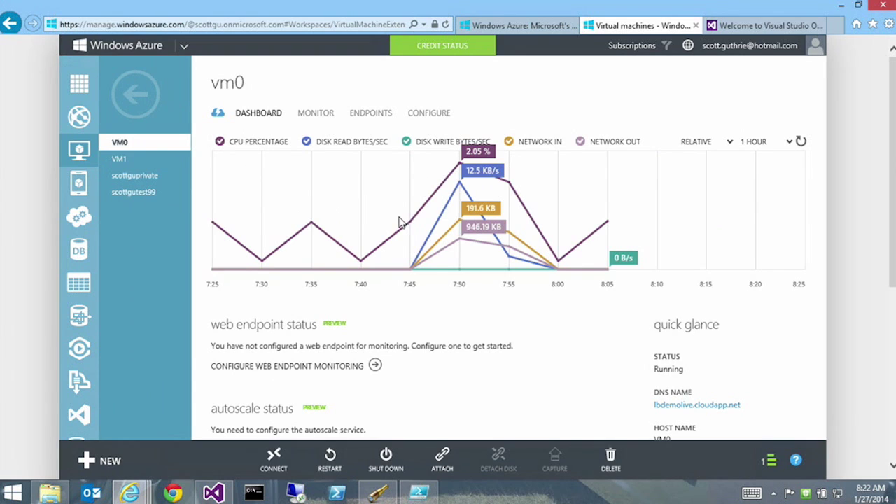
pyautogui.moveTo(408, 225)
pyautogui.moveTo(362, 260)
pyautogui.click(316, 115)
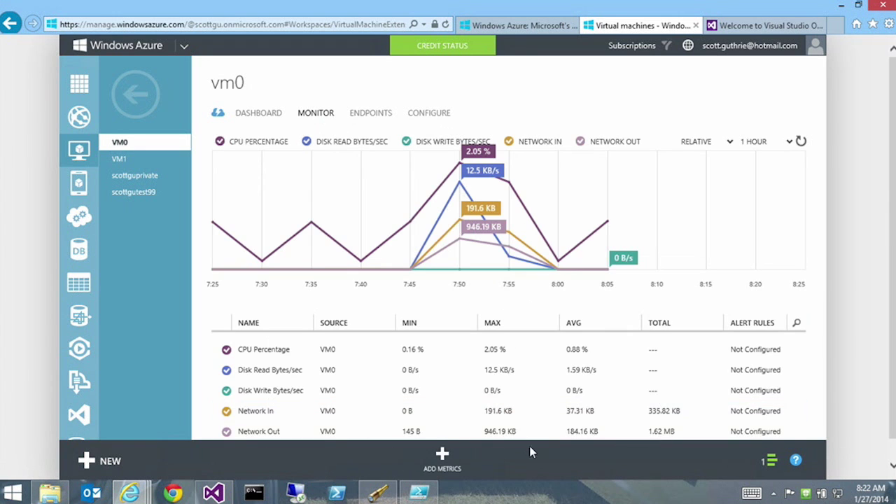
pyautogui.click(444, 457)
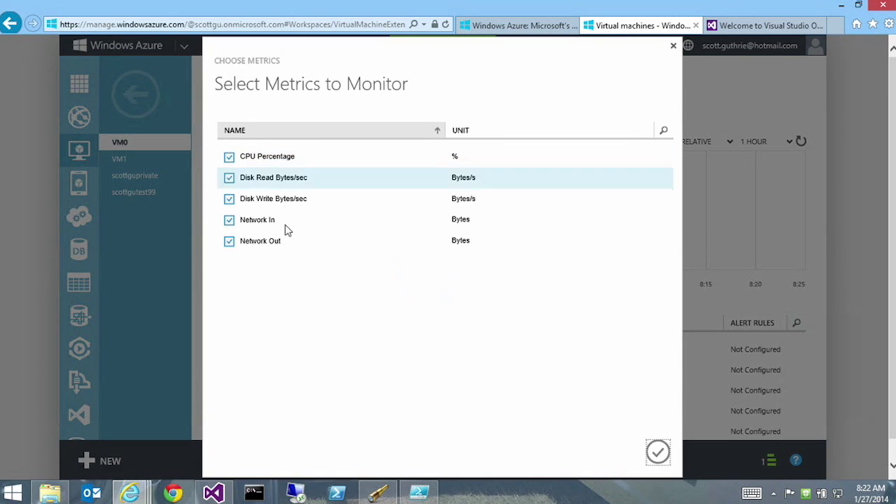
pyautogui.click(672, 46)
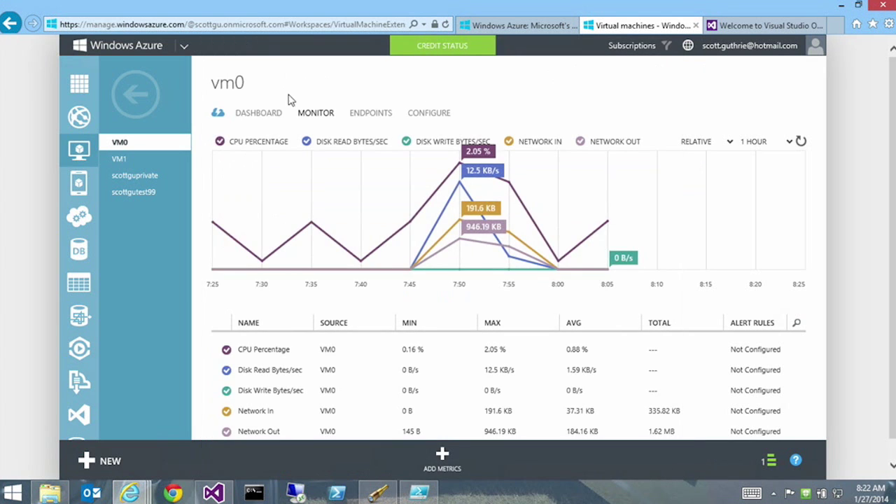
pyautogui.click(266, 113)
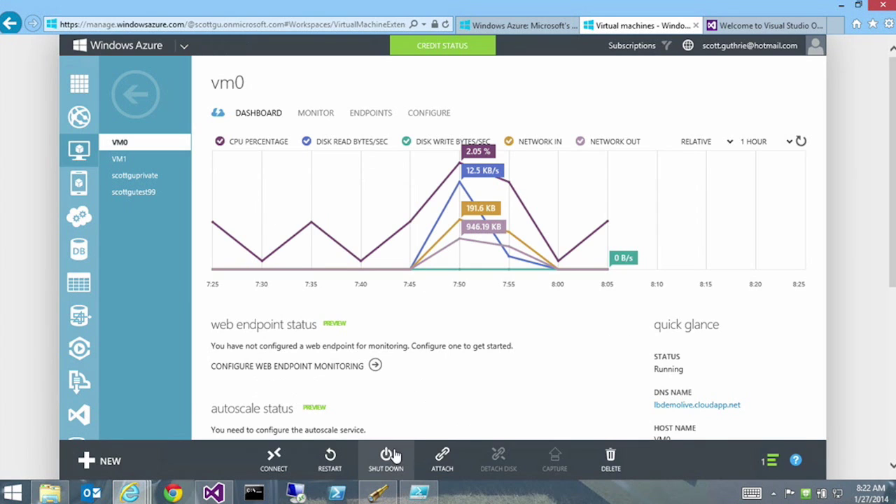
# Step: Connect to VM0 by Remote Desktop, opening the VM0.rdp file and signing in with the user name and account password
pyautogui.click(275, 464)
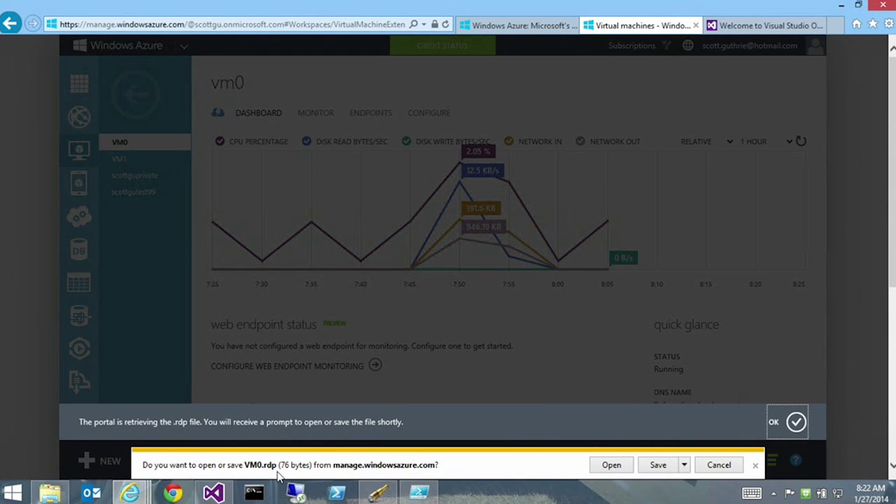
pyautogui.click(610, 465)
pyautogui.click(437, 223)
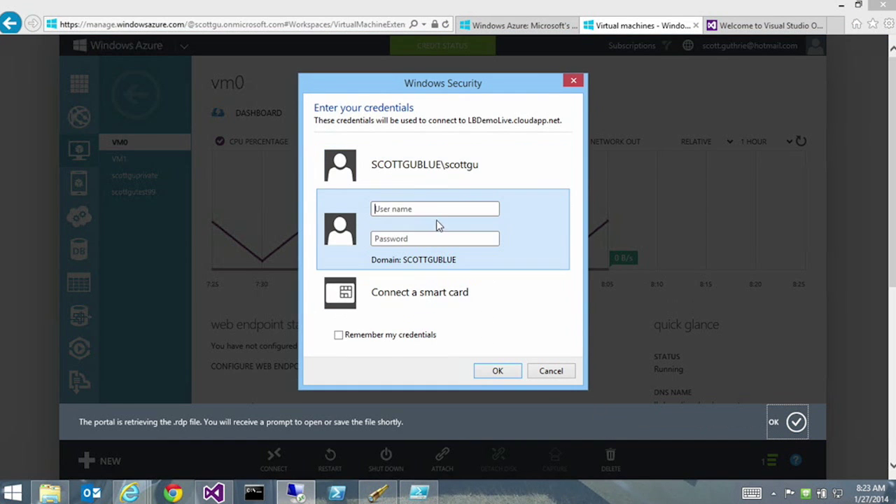
pyautogui.click(435, 210)
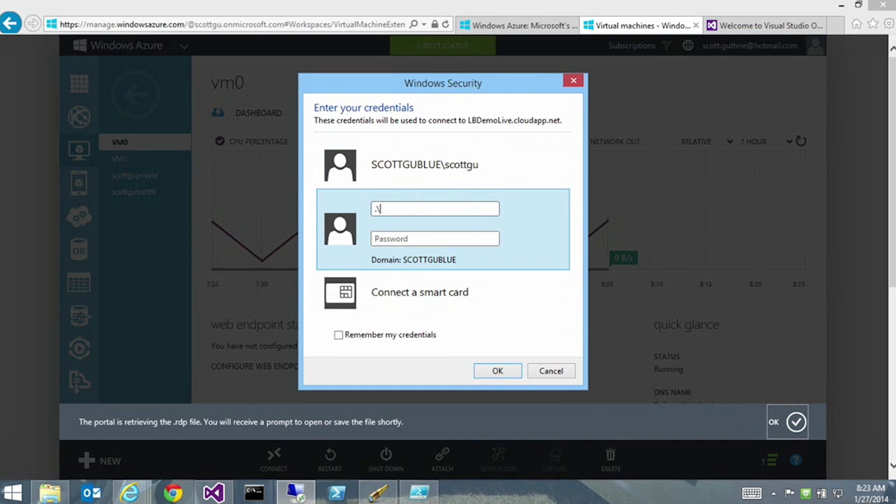
pyautogui.write('••••••••••')
pyautogui.press('Return')
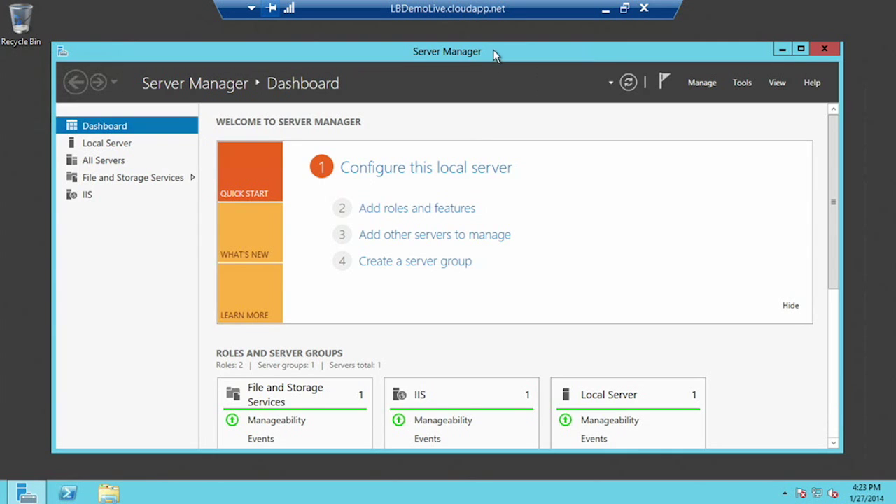
# Step: Dismiss the password-change reminder in the remote session, minimise the session and acknowledge the portal's .rdp file notice
pyautogui.moveTo(518, 47); pyautogui.dragTo(518, 45)
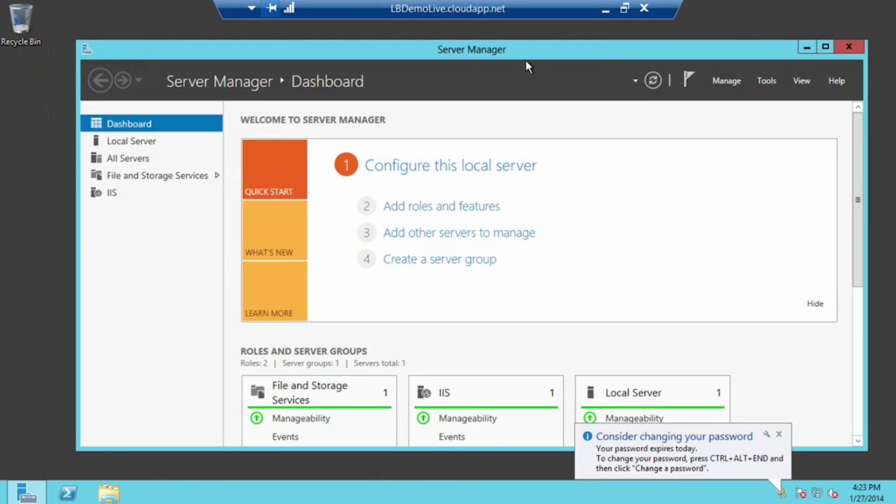
pyautogui.click(779, 435)
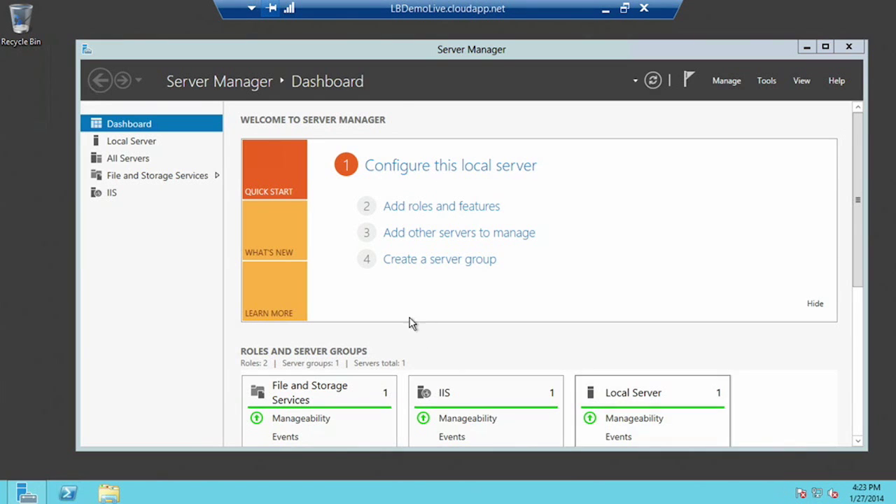
pyautogui.click(404, 56)
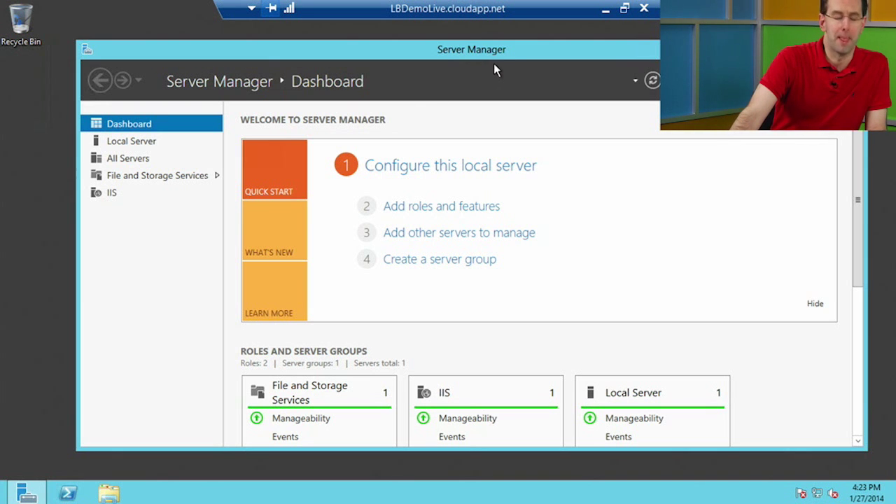
pyautogui.click(605, 9)
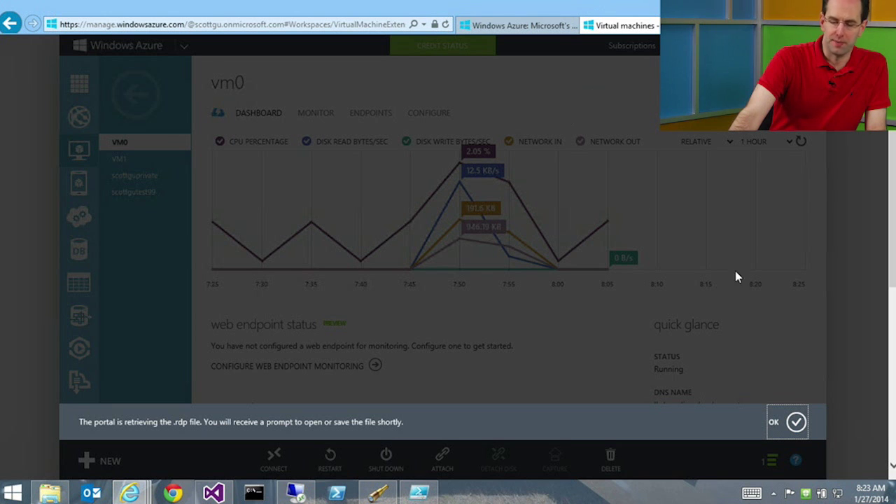
pyautogui.click(796, 422)
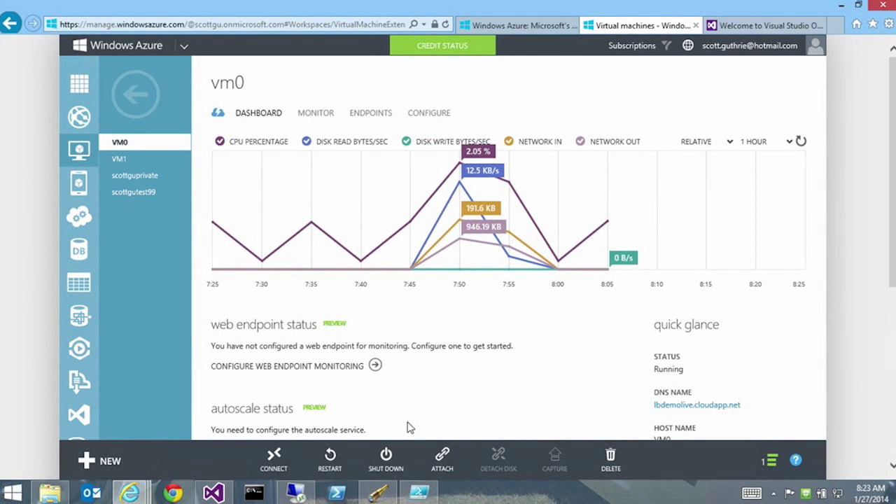
# Step: Start attaching an empty disk of 500 GB to VM0, and close the form without attaching it
pyautogui.click(454, 470)
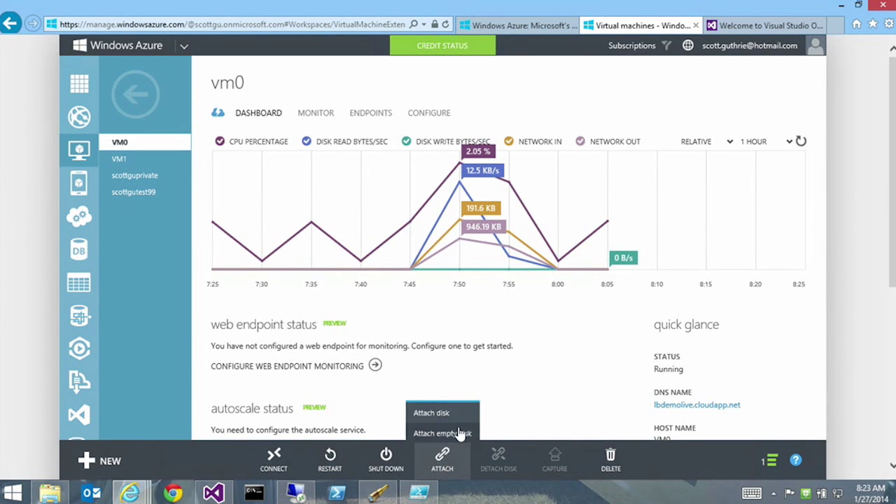
pyautogui.click(457, 431)
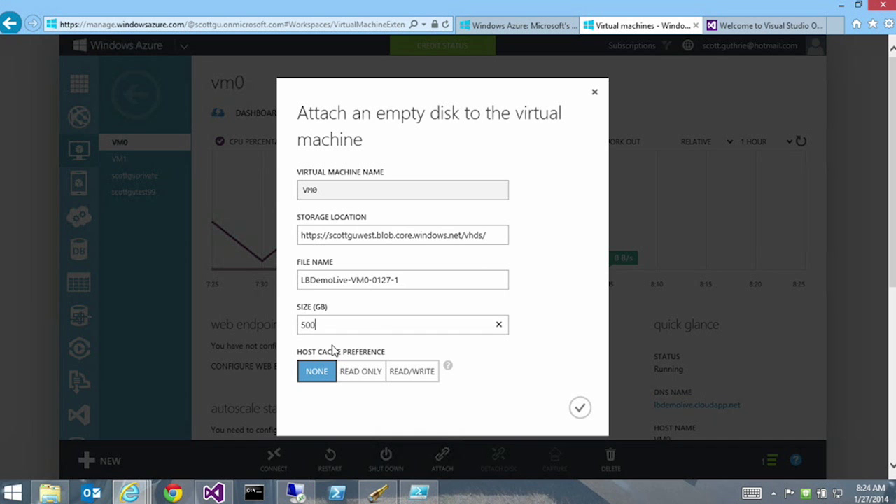
pyautogui.click(594, 91)
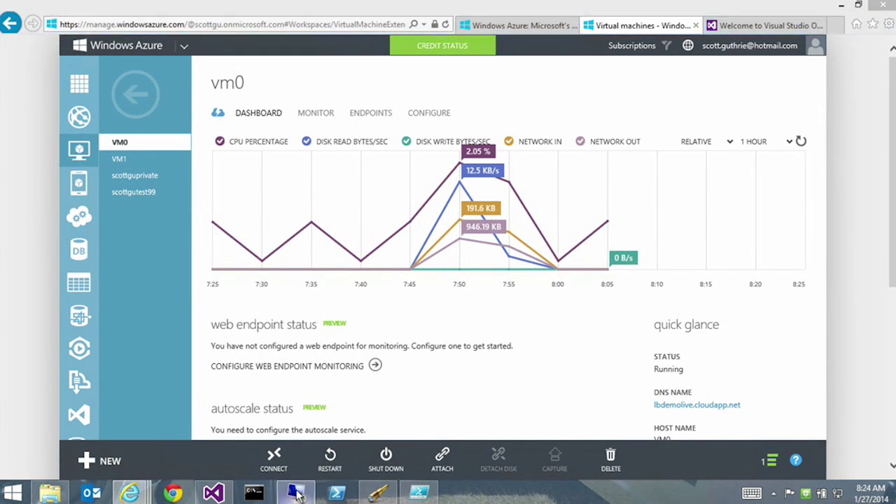
# Step: Return to VM0's remote desktop session and disconnect it
pyautogui.click(300, 492)
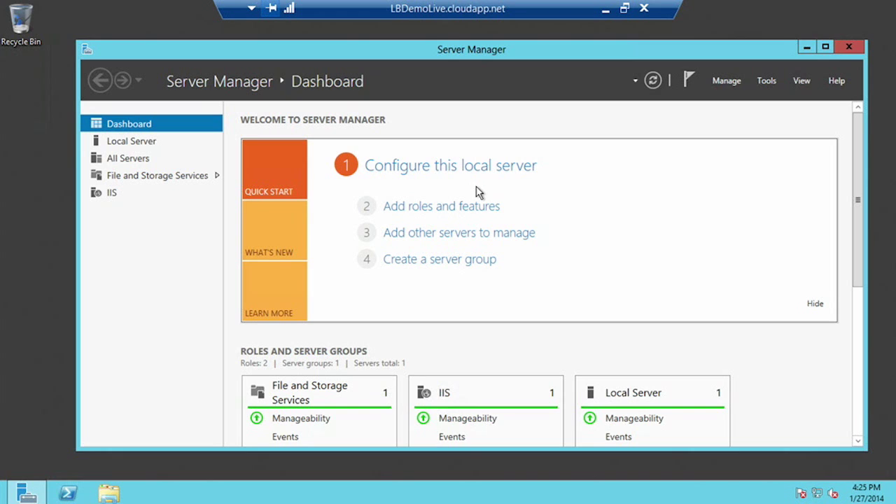
pyautogui.click(644, 8)
pyautogui.click(492, 276)
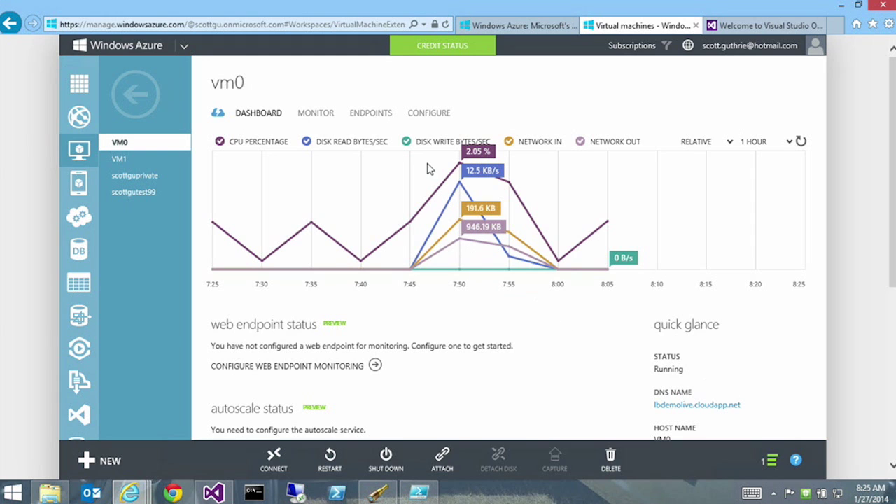
# Step: Examine the size options in VM0's configuration settings and check the progress of the portal's active operation
pyautogui.click(430, 117)
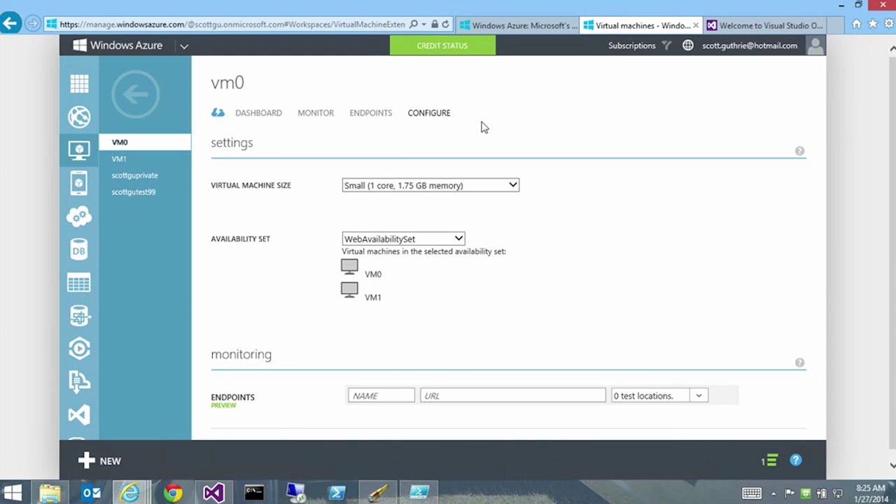
pyautogui.click(463, 185)
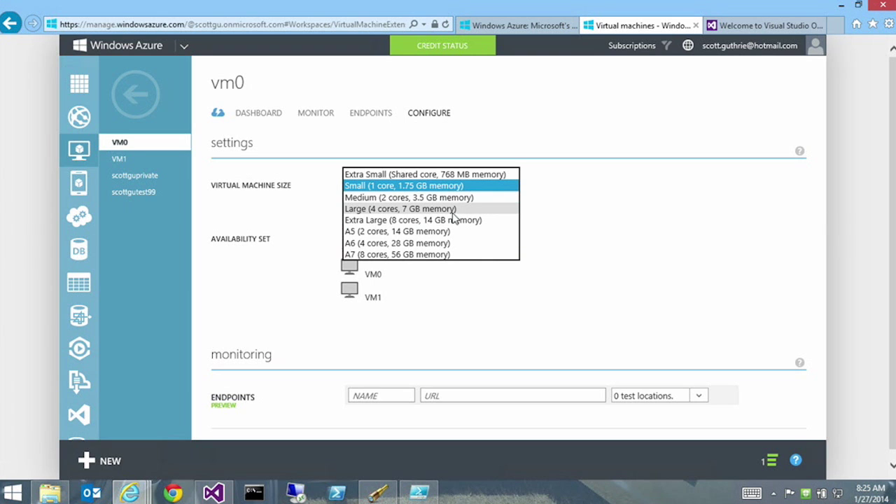
pyautogui.click(444, 187)
pyautogui.moveTo(799, 363)
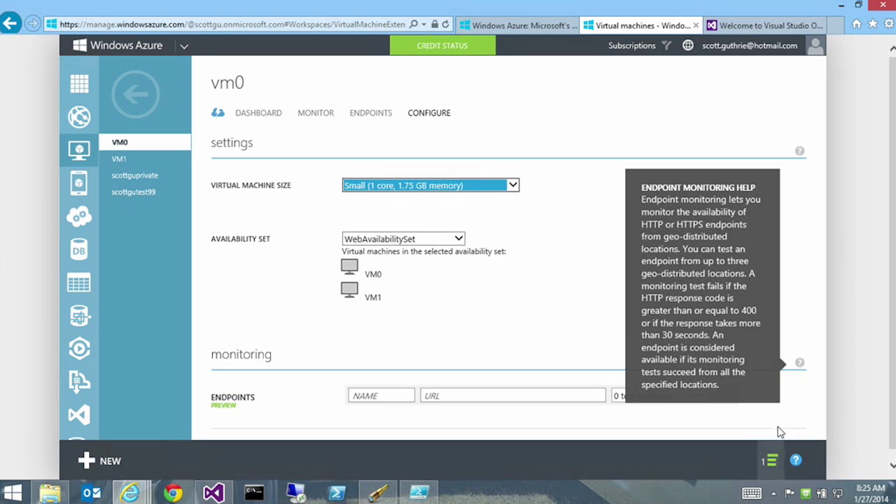
pyautogui.click(770, 460)
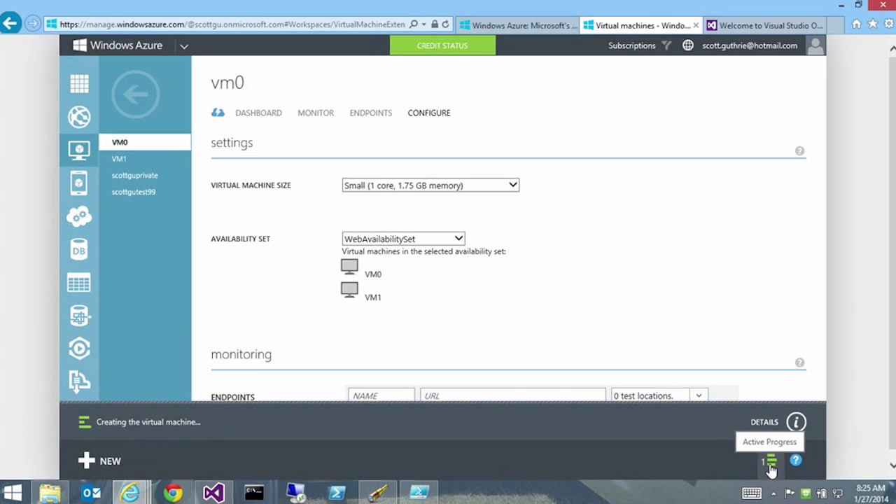
pyautogui.click(771, 464)
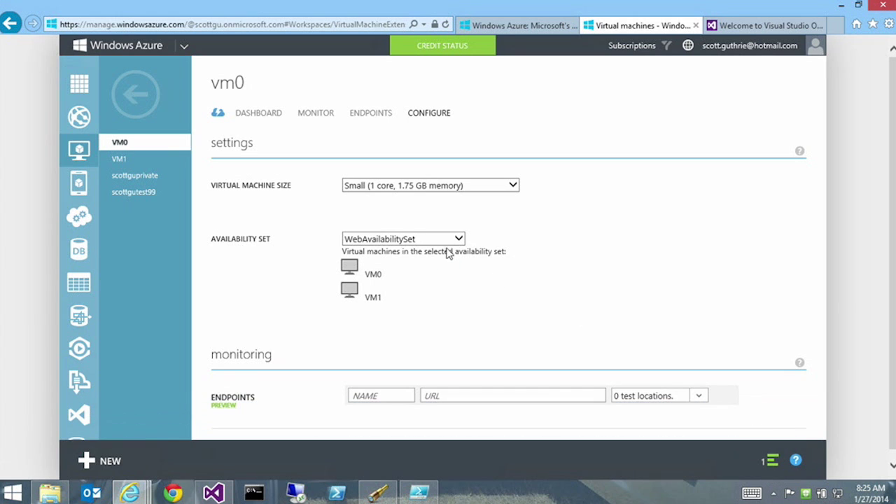
# Step: Select the A7 (8 cores, 56 GB memory) size for VM0, discard the change and return to its dashboard
pyautogui.click(446, 187)
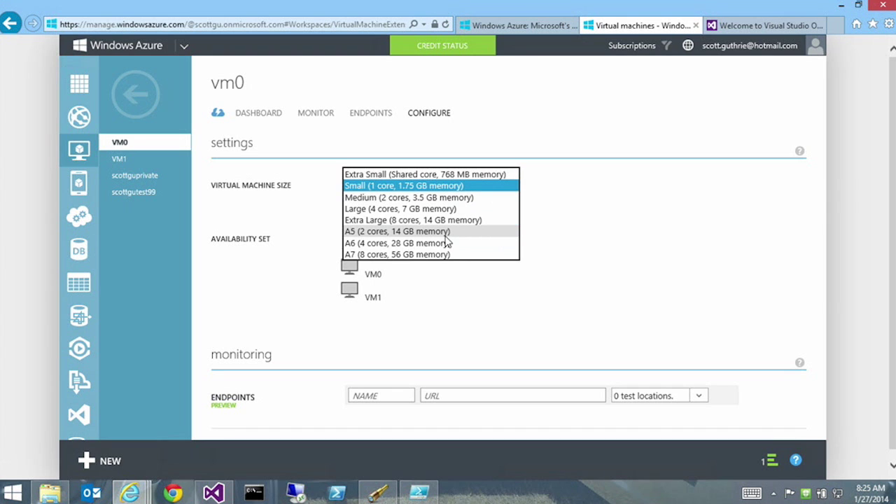
pyautogui.click(444, 255)
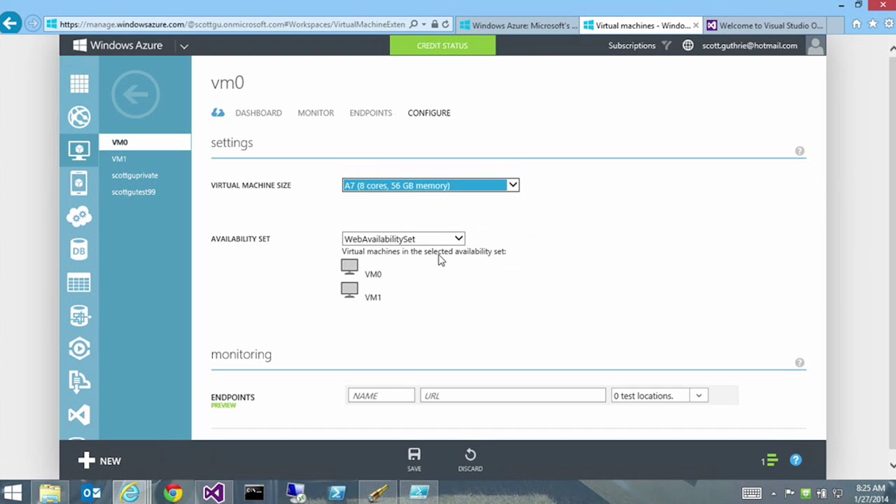
pyautogui.click(415, 458)
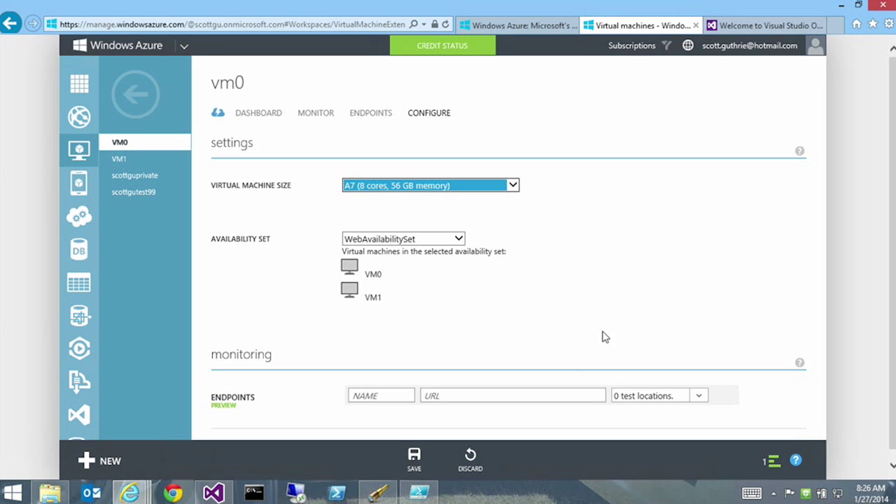
pyautogui.click(475, 464)
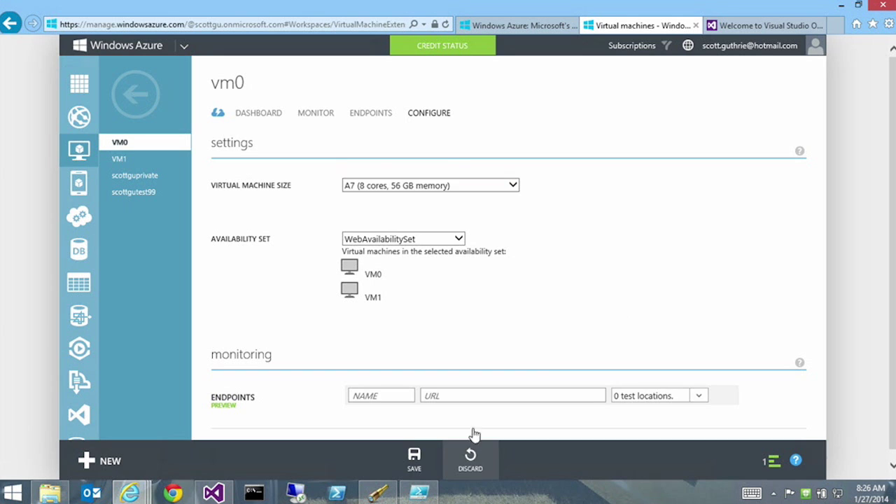
pyautogui.click(260, 114)
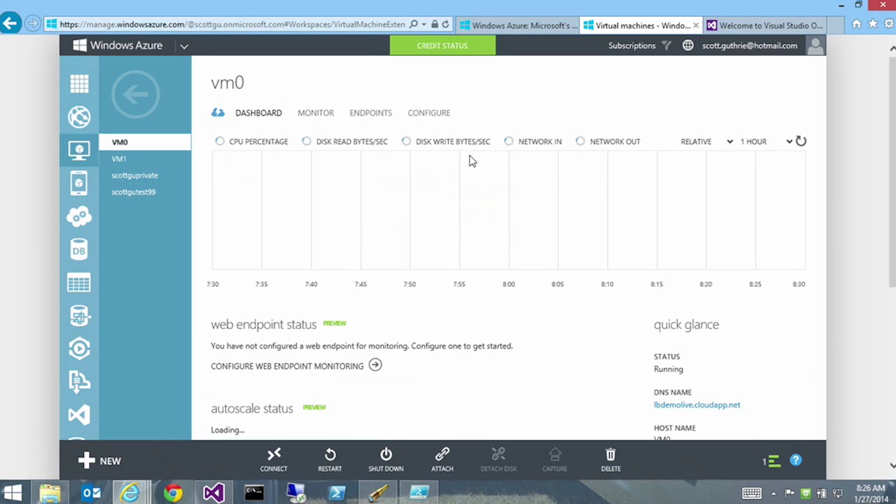
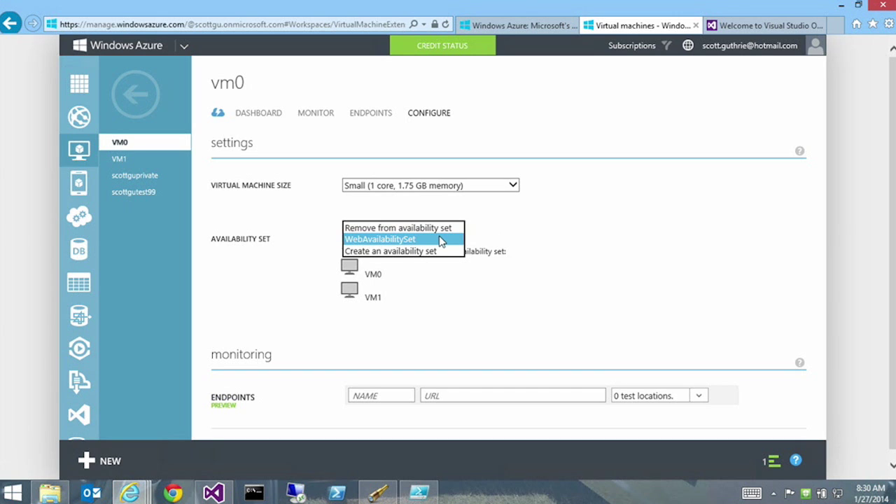
# Step: Review the availability set choices for VM0, keeping WebAvailabilitySet, and inspect VM1's configuration settings
pyautogui.click(446, 239)
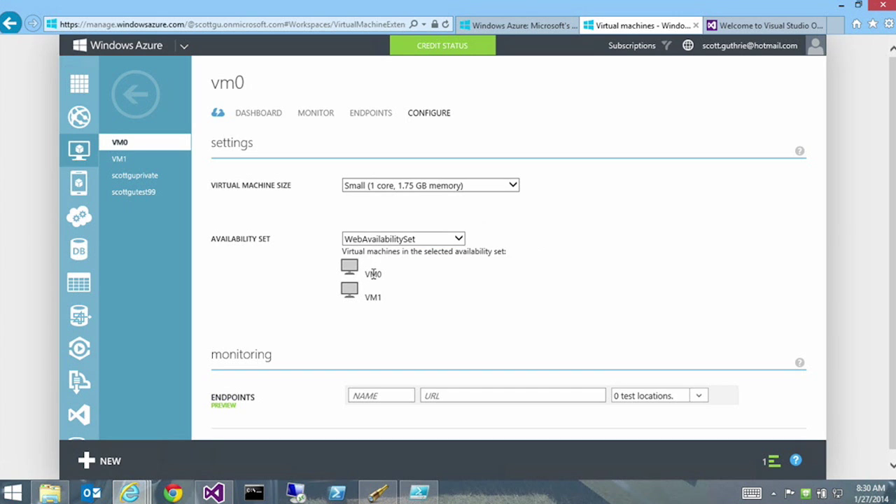
pyautogui.click(138, 95)
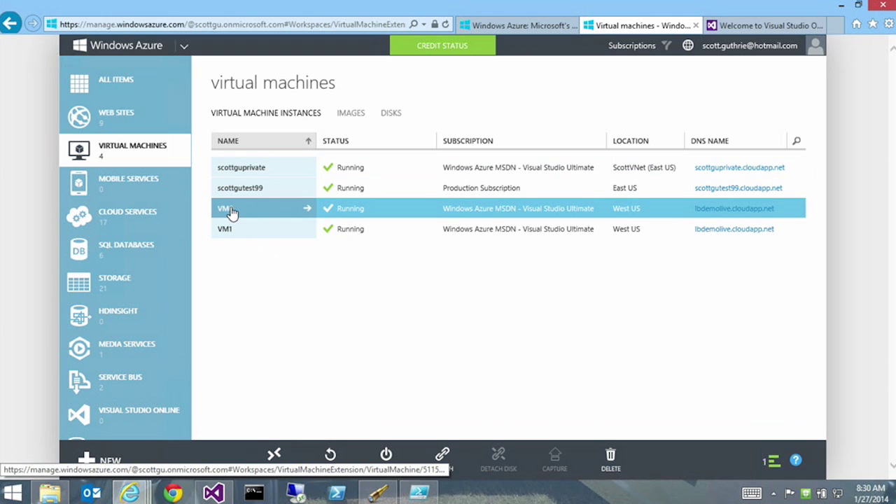
pyautogui.click(251, 235)
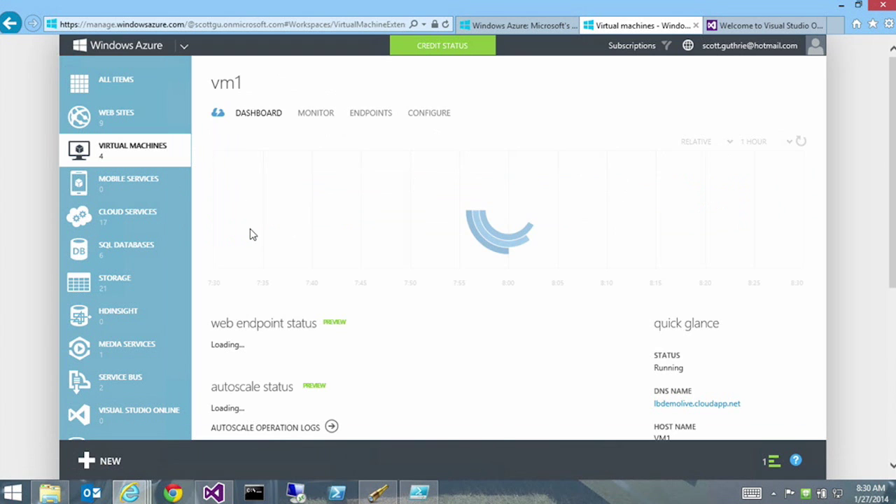
pyautogui.click(423, 116)
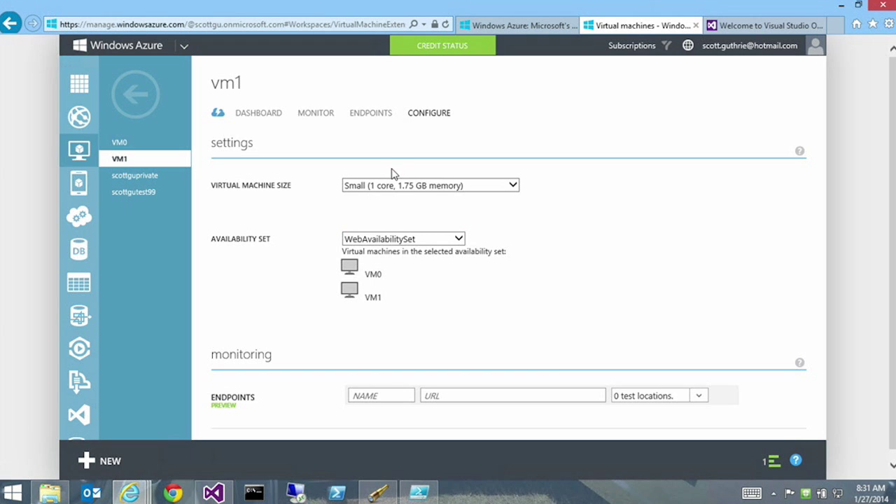
# Step: Review VM1's endpoints and the options for adding an endpoint, closing the form without adding one
pyautogui.click(370, 113)
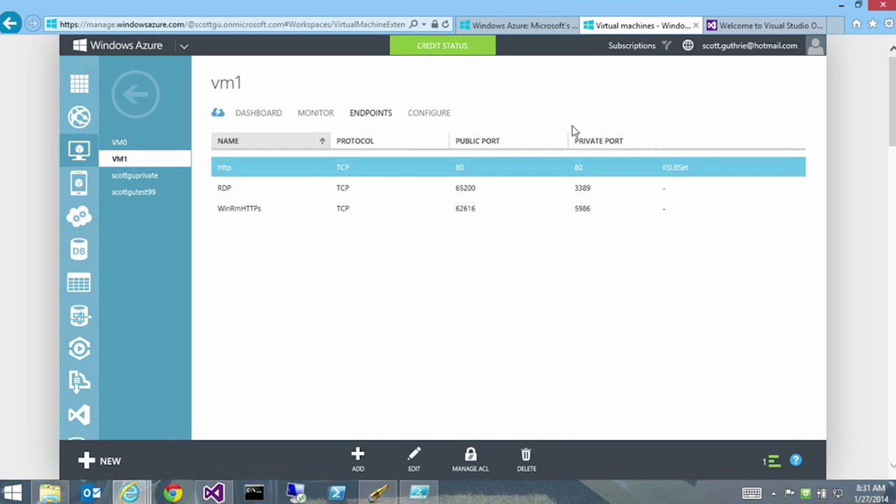
pyautogui.click(357, 457)
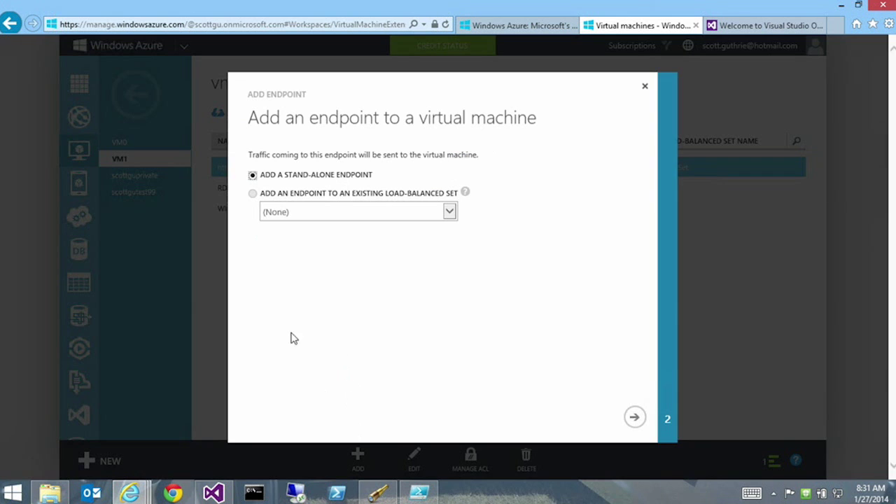
pyautogui.click(637, 90)
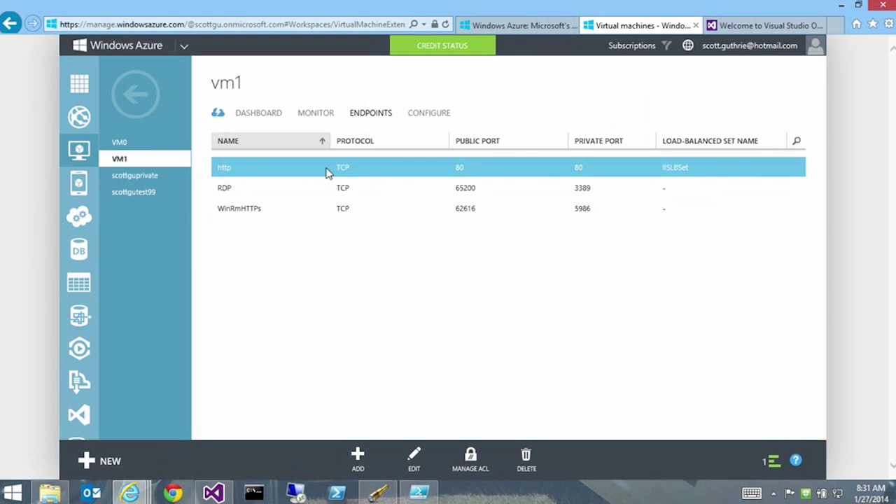
# Step: Review the http endpoint's load-balanced set and its probe settings for VM1, closing the form without saving changes
pyautogui.click(417, 459)
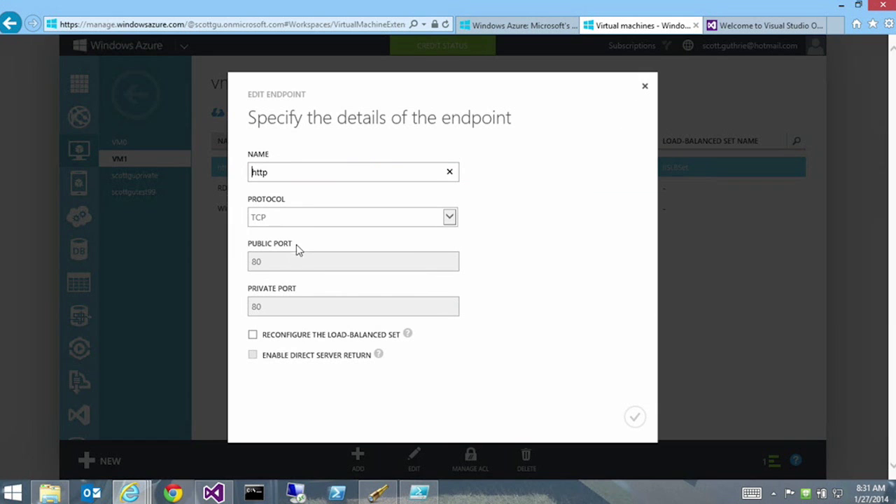
pyautogui.click(320, 335)
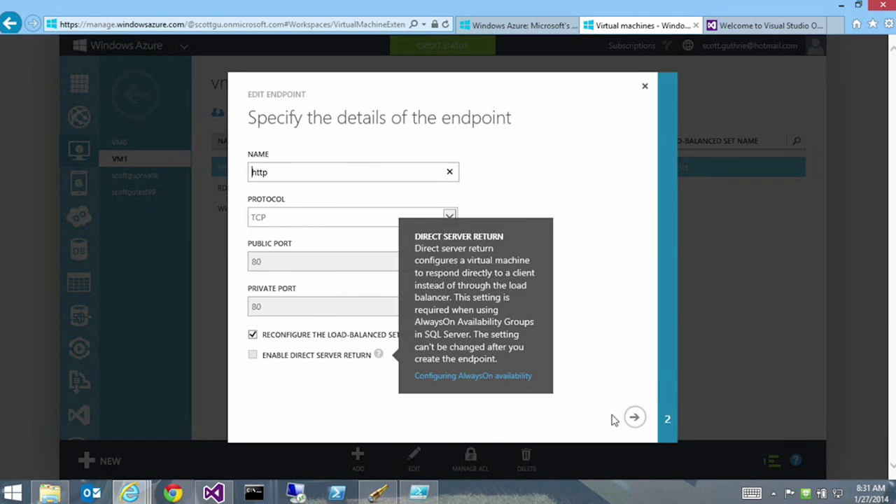
pyautogui.click(634, 417)
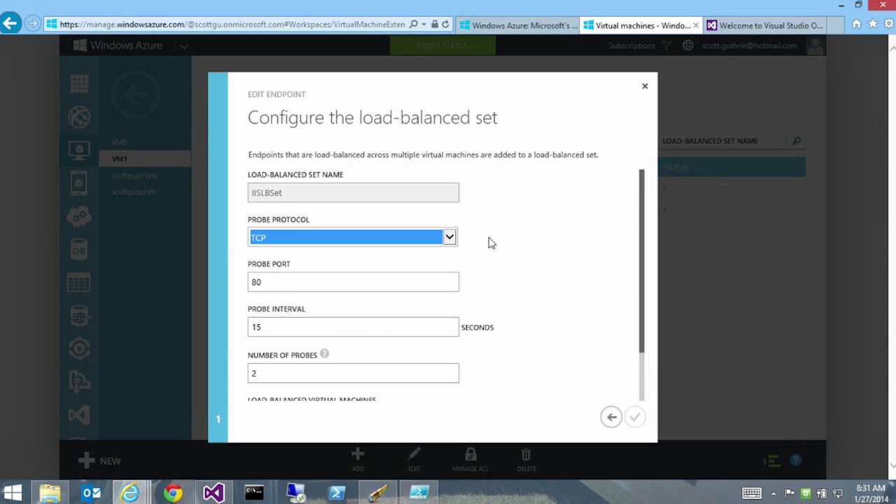
pyautogui.moveTo(644, 280); pyautogui.dragTo(653, 341)
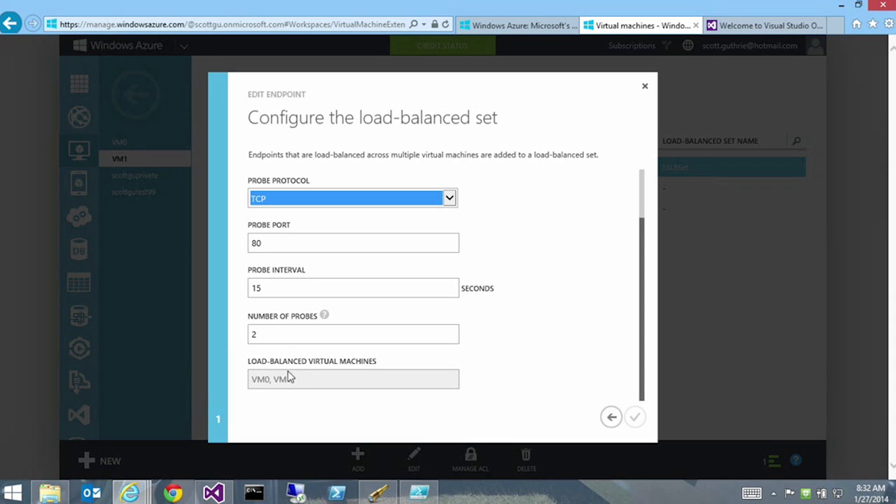
pyautogui.click(287, 288)
pyautogui.scroll(1, 301, 289)
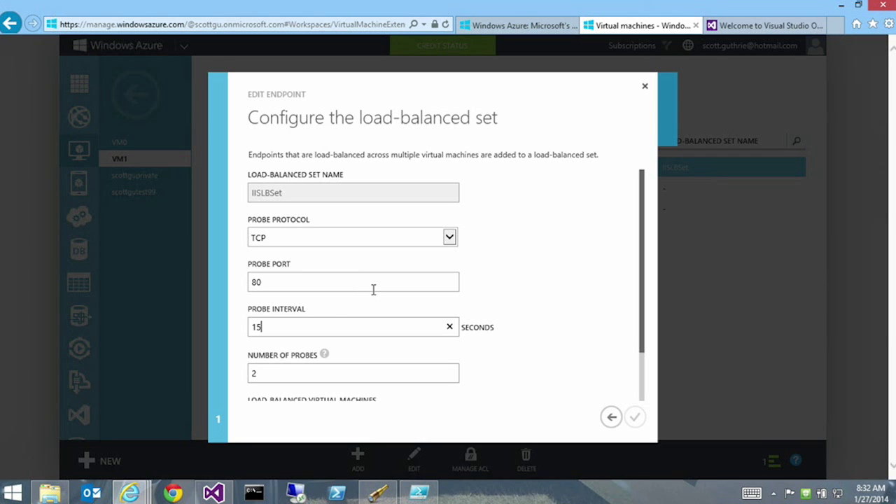
pyautogui.click(645, 86)
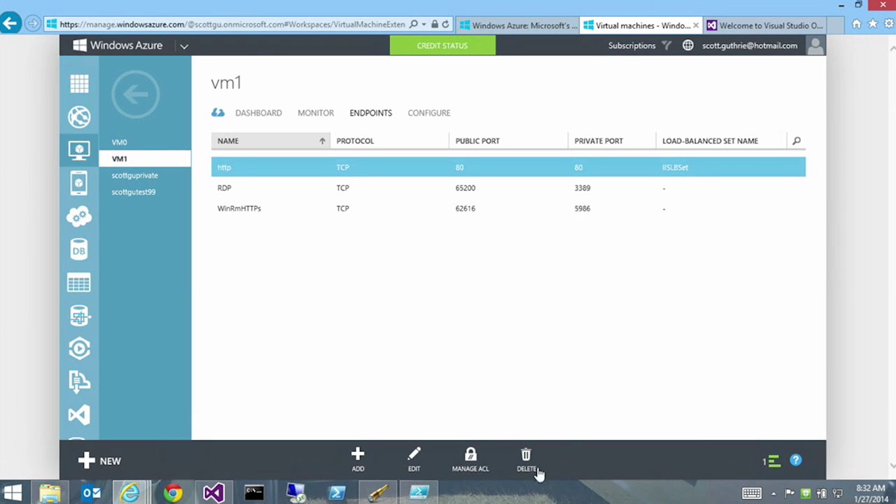
# Step: Review the access control list options for VM1's http endpoint, close them without adding rules, and return to VM1's dashboard
pyautogui.click(470, 458)
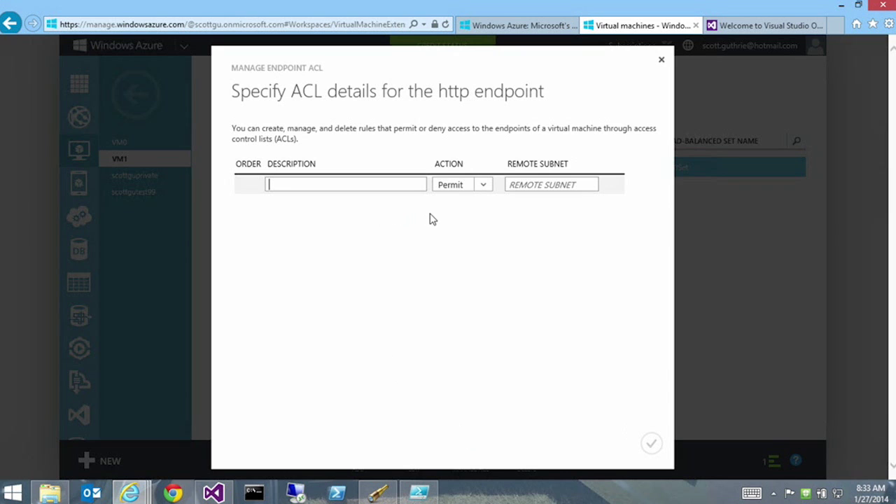
pyautogui.click(337, 187)
pyautogui.click(661, 60)
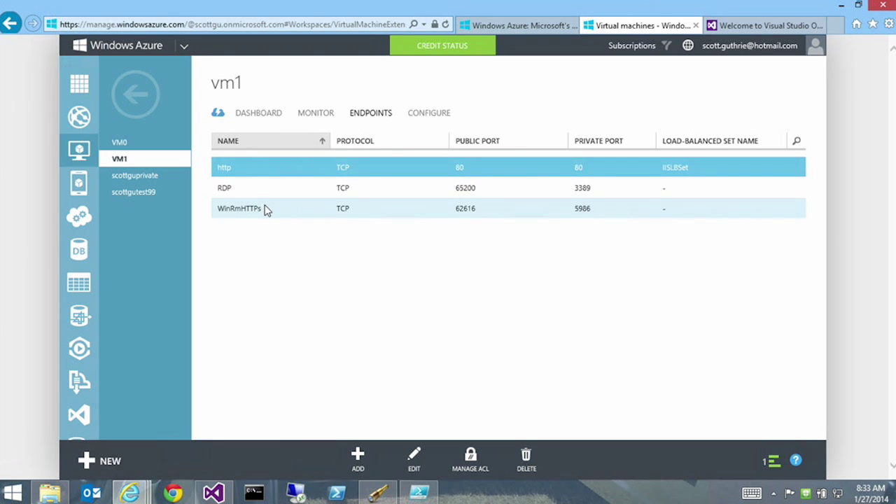
pyautogui.click(470, 462)
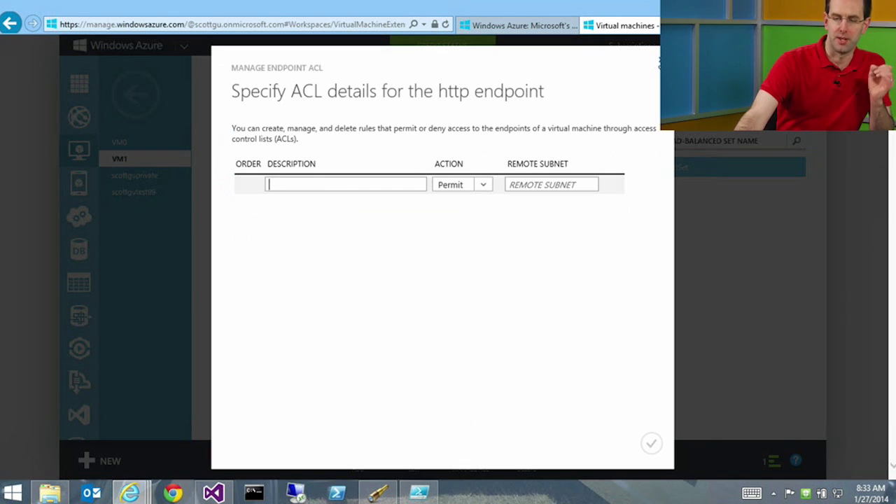
pyautogui.click(658, 60)
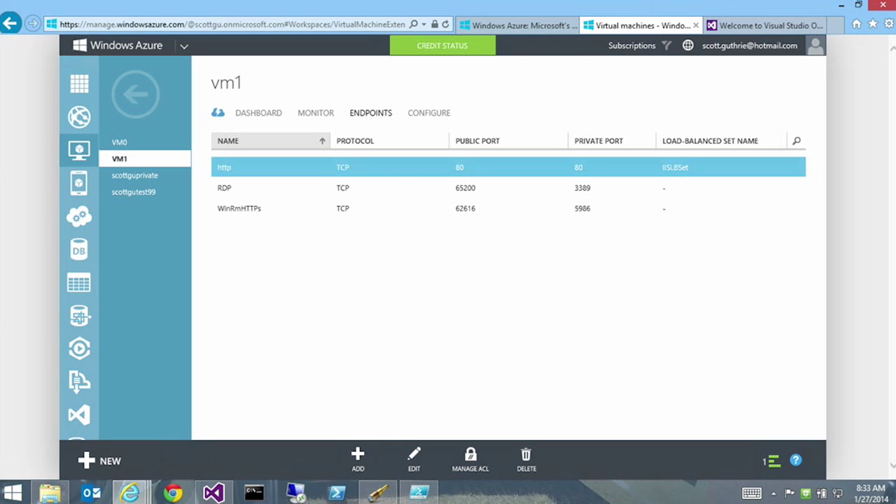
pyautogui.click(274, 115)
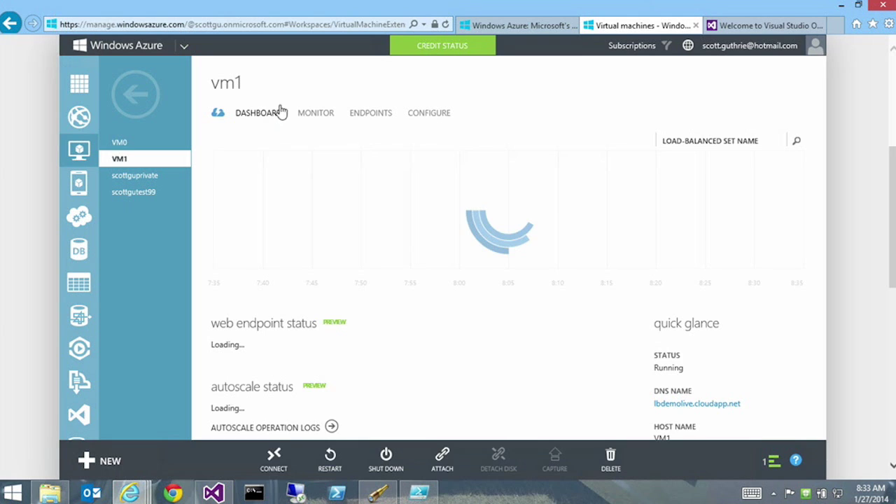
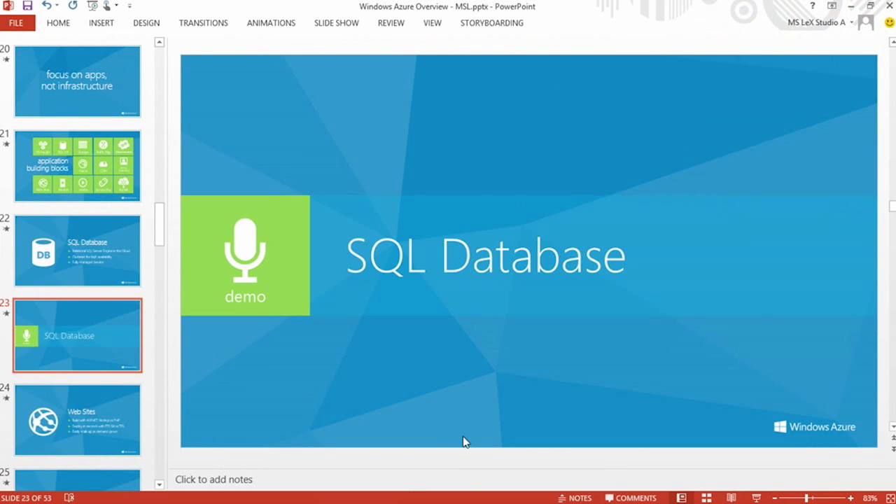
# Step: Switch from PowerPoint to the Windows Azure portal, leave the virtual network's dashboard and list the virtual machines
pyautogui.click(338, 494)
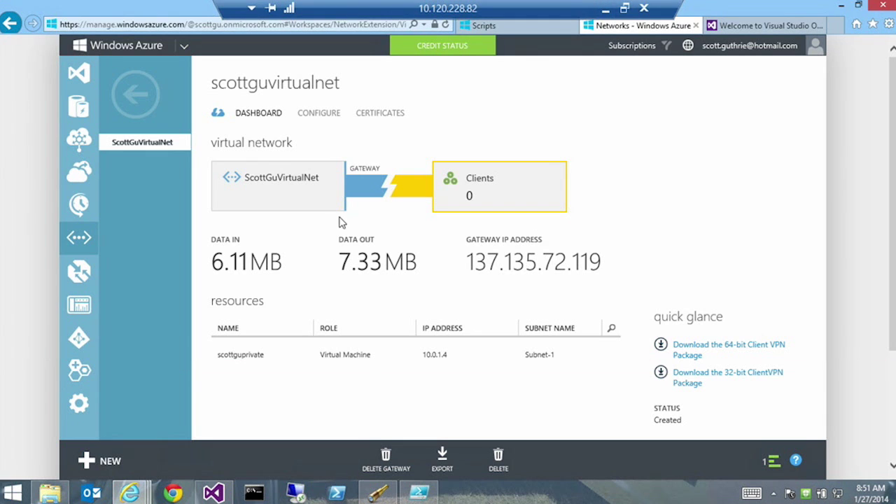
pyautogui.click(136, 95)
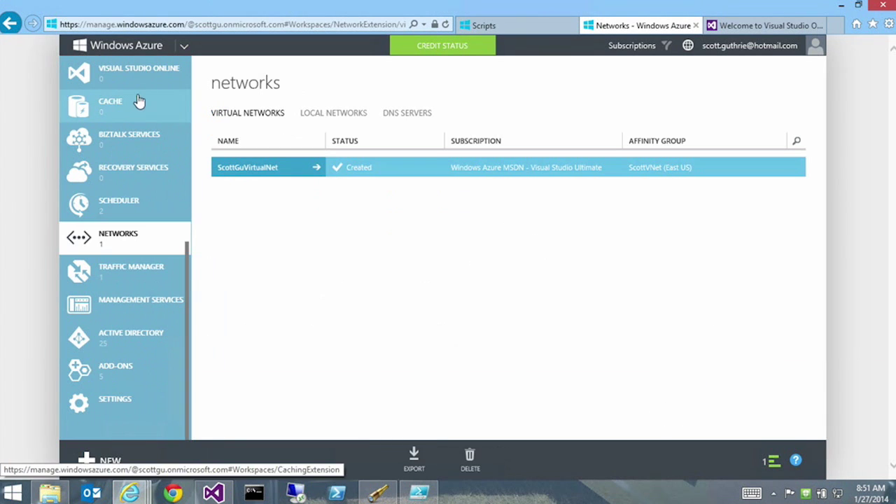
pyautogui.scroll(5, 186, 77)
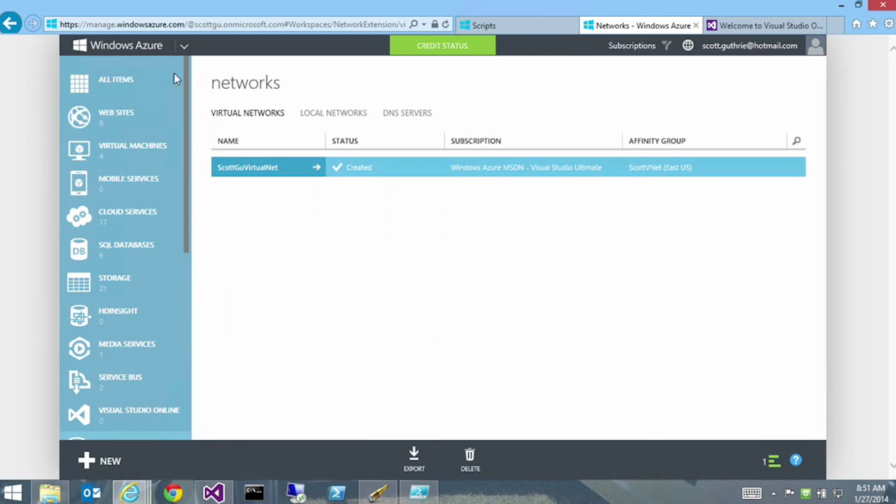
pyautogui.click(133, 82)
pyautogui.click(153, 153)
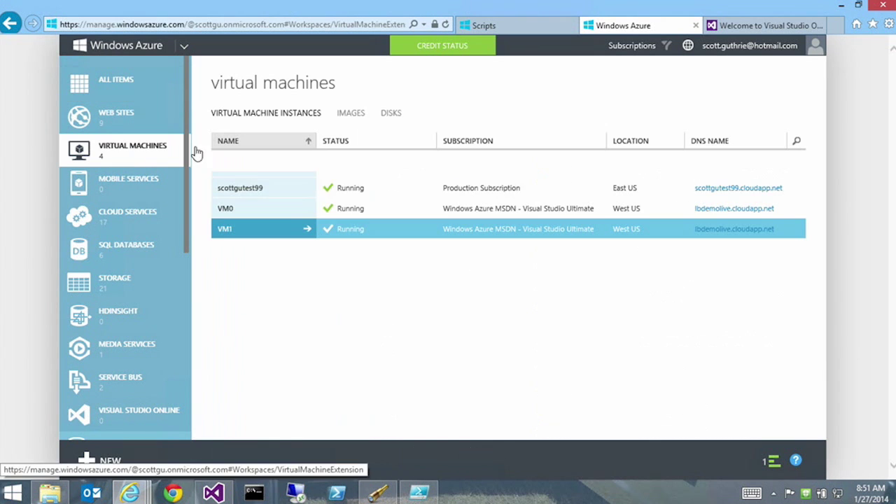
# Step: Review the gallery's SQL Server images and the configuration form for SQL Server 2014 CTP2 Evaluation, closing the wizard without creating a machine
pyautogui.click(86, 461)
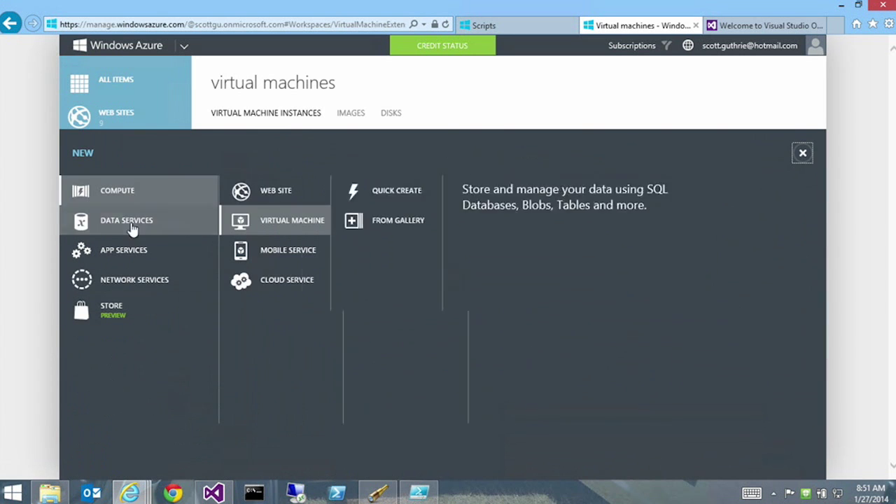
pyautogui.click(433, 224)
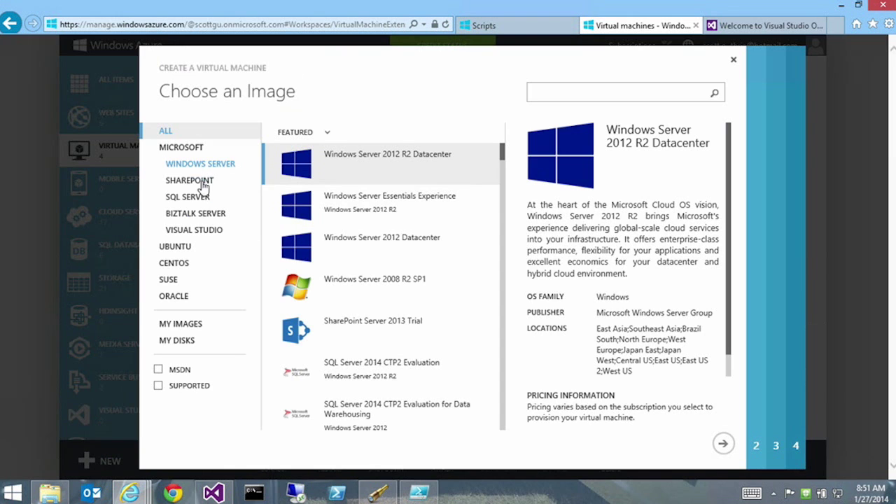
pyautogui.click(198, 200)
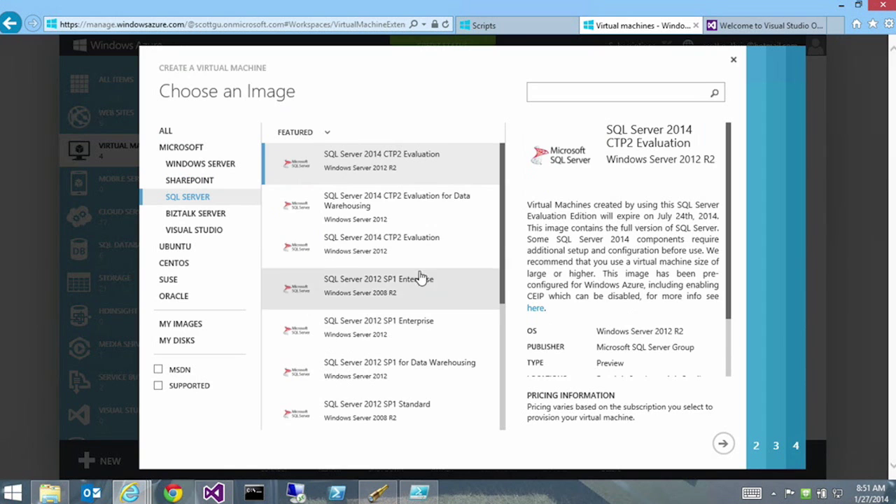
pyautogui.click(724, 444)
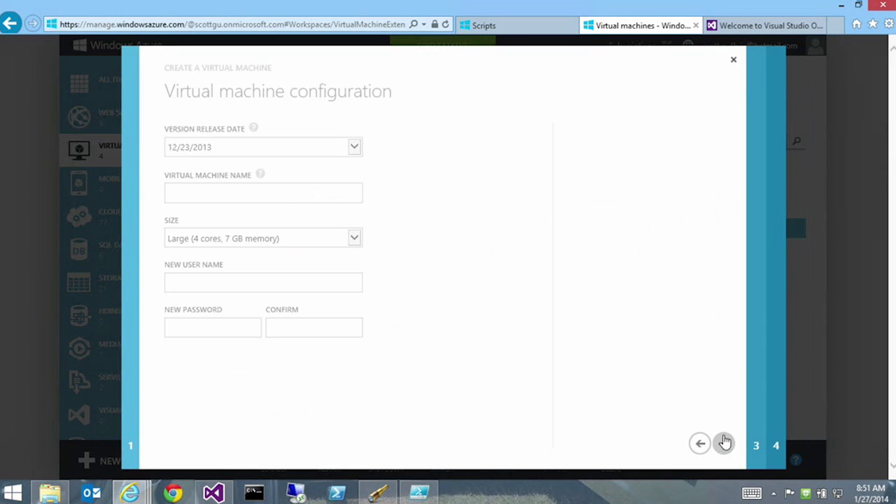
pyautogui.click(324, 239)
pyautogui.scroll(1, 306, 240)
pyautogui.scroll(-1, 306, 240)
pyautogui.click(372, 246)
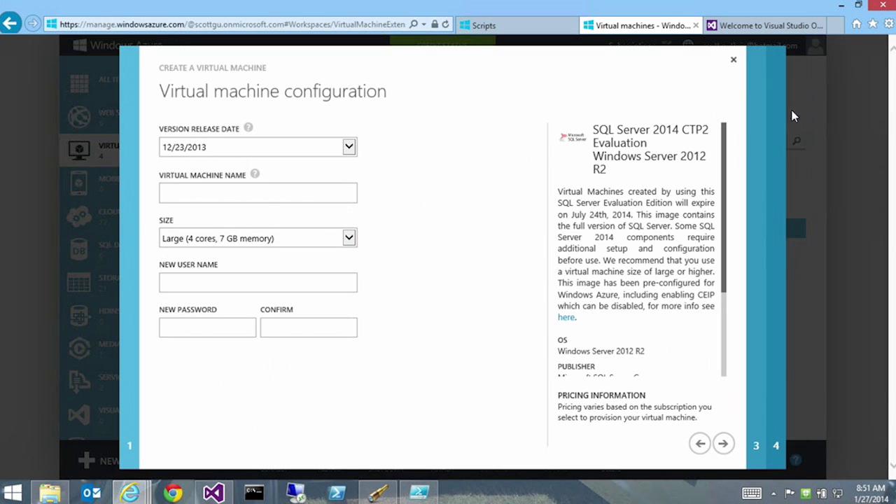
pyautogui.click(733, 63)
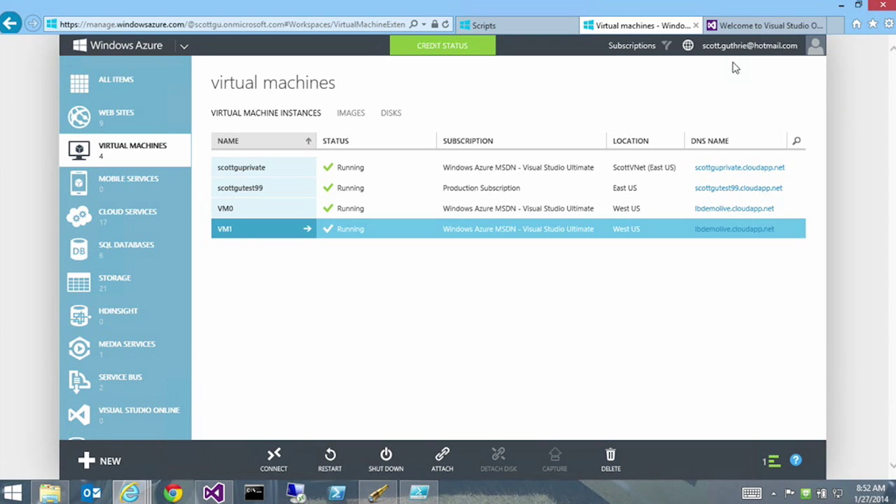
# Step: Go to the SQL databases list and start a quick create of a new SQL database
pyautogui.click(139, 242)
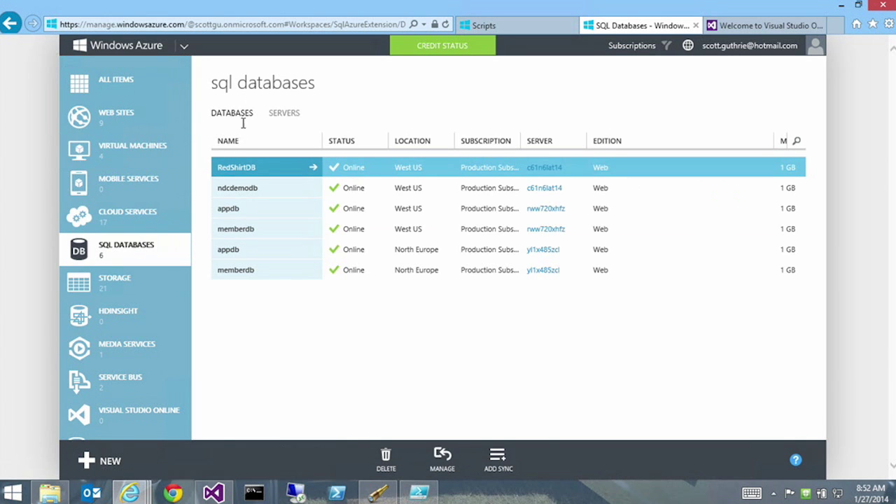
pyautogui.click(108, 460)
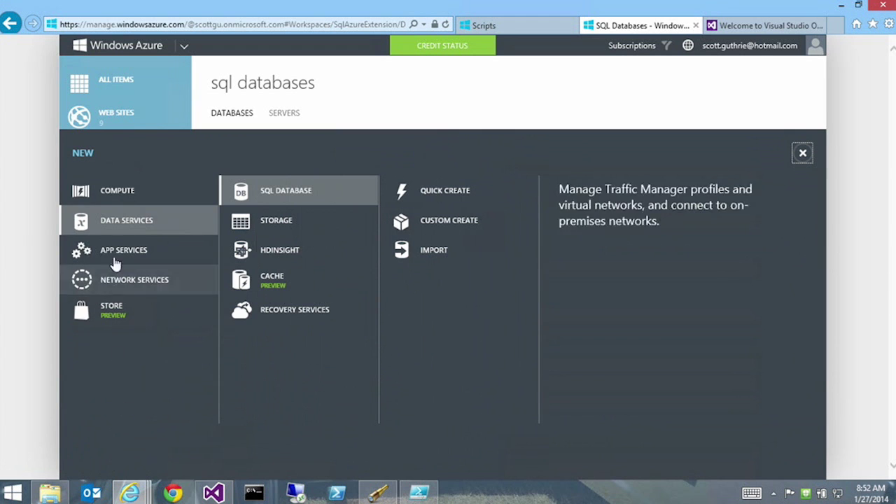
pyautogui.click(138, 193)
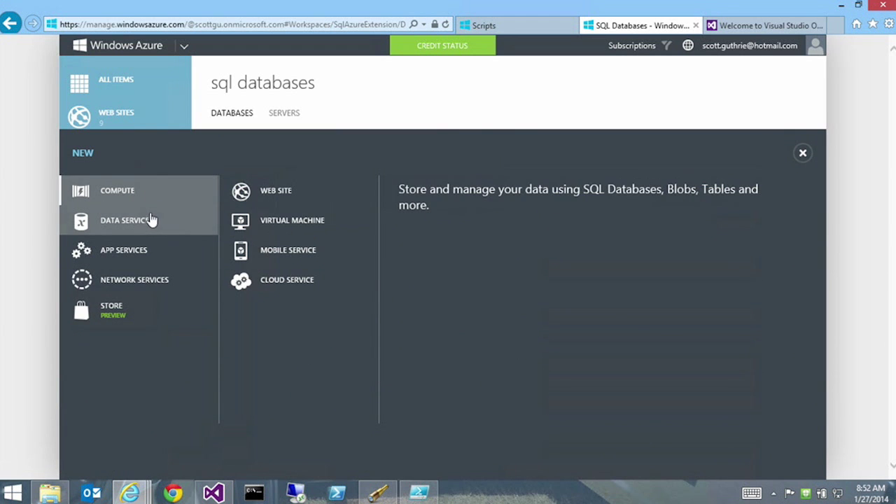
pyautogui.click(145, 221)
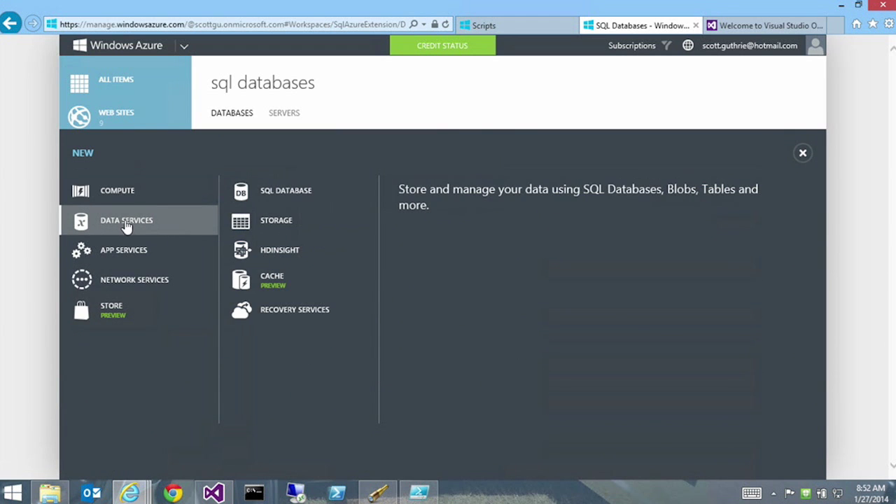
pyautogui.click(287, 196)
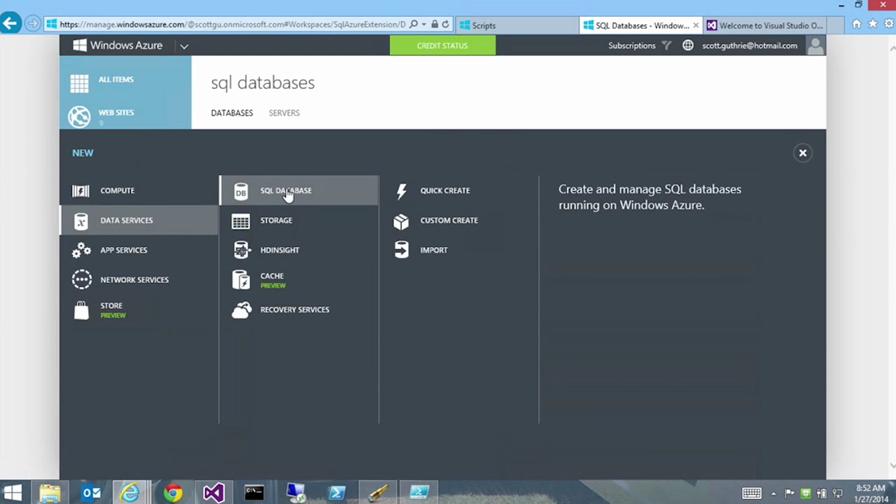
pyautogui.click(459, 200)
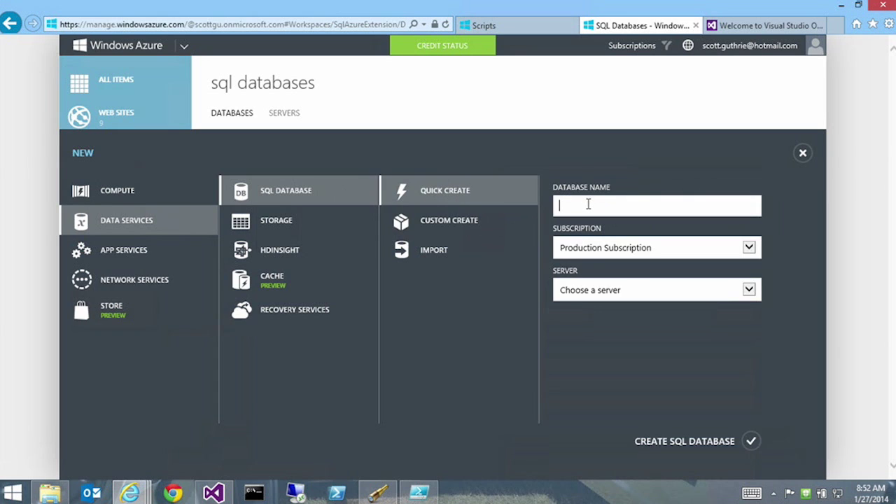
# Step: Create the database ScottGuTestDB under Production Subscription on the server c61n6lat14 in West US
pyautogui.write('scottGuTestDB')
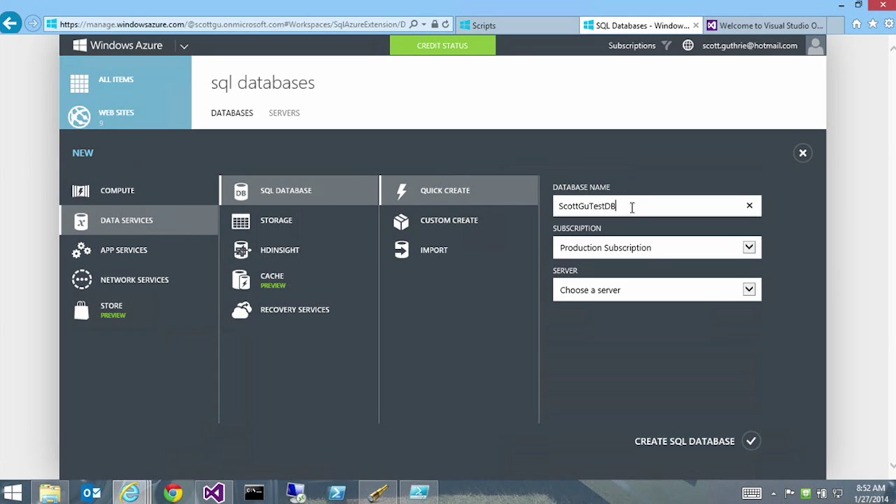
pyautogui.click(644, 252)
pyautogui.click(646, 251)
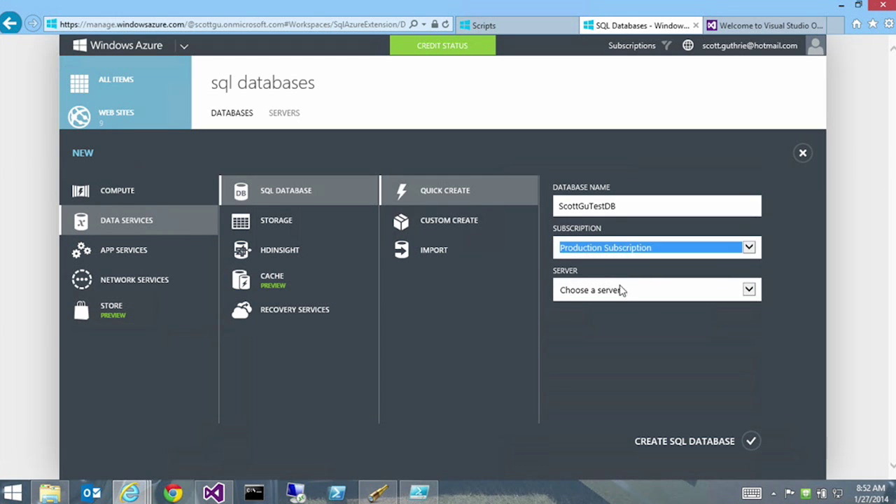
pyautogui.click(621, 290)
pyautogui.click(623, 301)
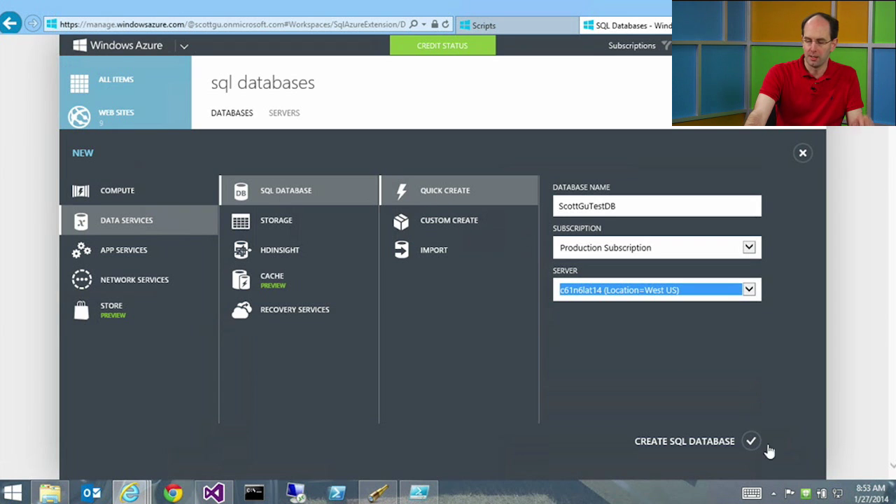
pyautogui.click(718, 445)
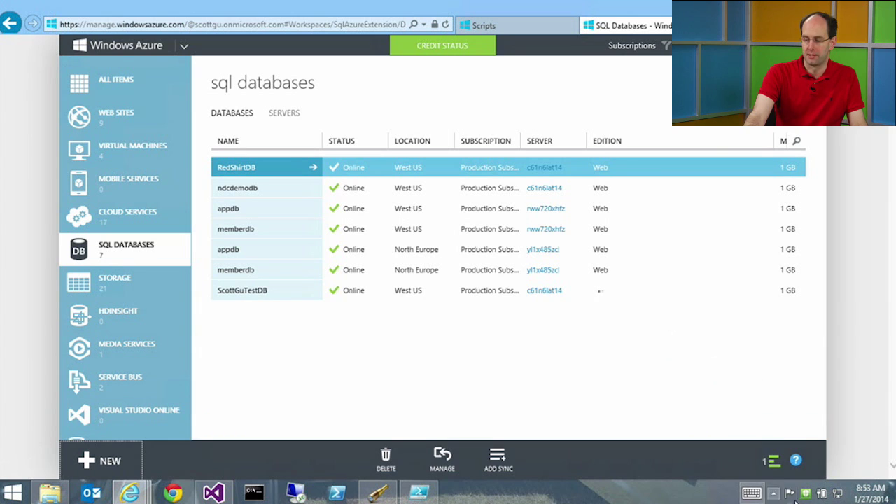
# Step: Dismiss the database creation notification and display the connection options on ScottGuTestDB's quick start page
pyautogui.click(771, 462)
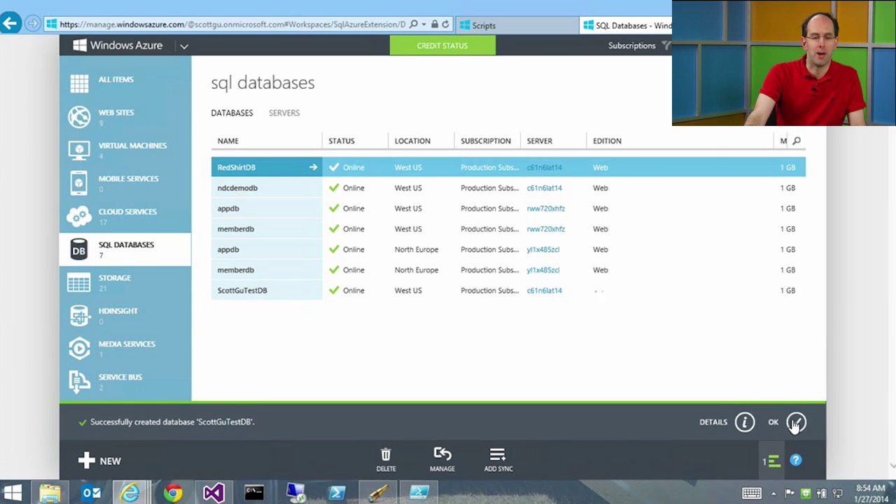
pyautogui.click(796, 422)
pyautogui.click(263, 294)
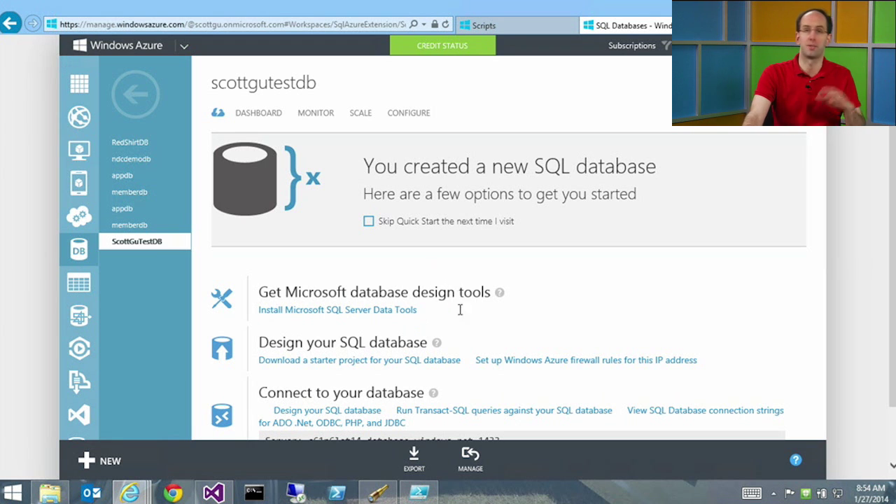
pyautogui.scroll(-1, 396, 306)
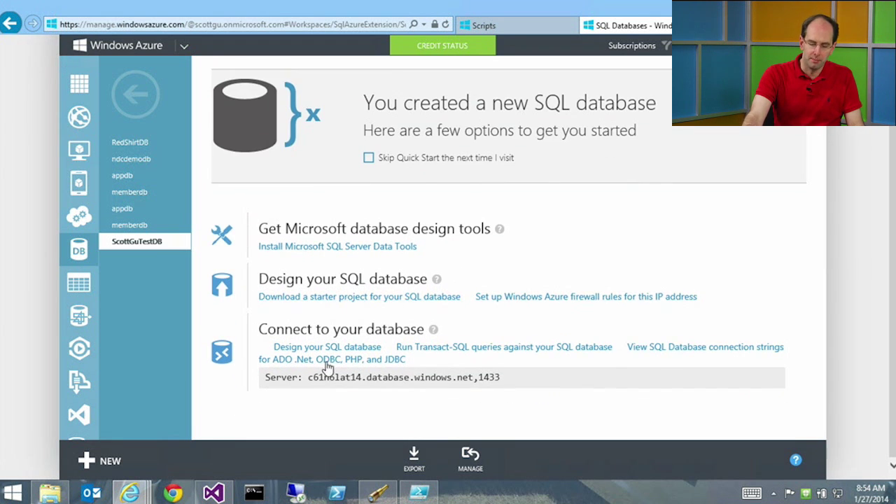
# Step: Review ScottGuTestDB's dashboard and its connection strings for ADO.NET, ODBC, PHP and JDBC
pyautogui.scroll(1, 393, 357)
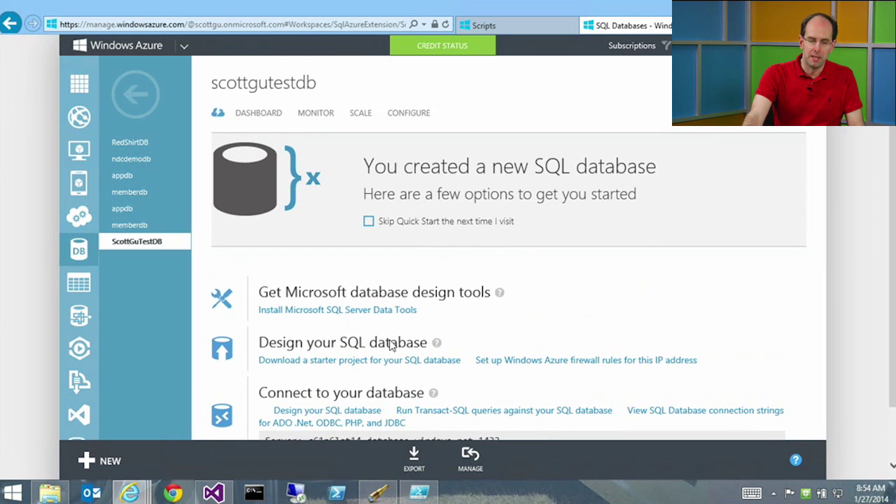
pyautogui.click(257, 115)
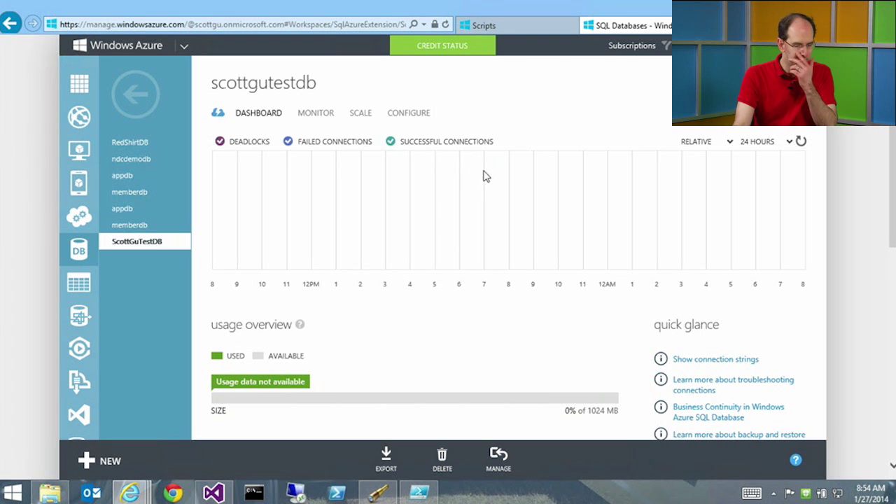
pyautogui.click(745, 358)
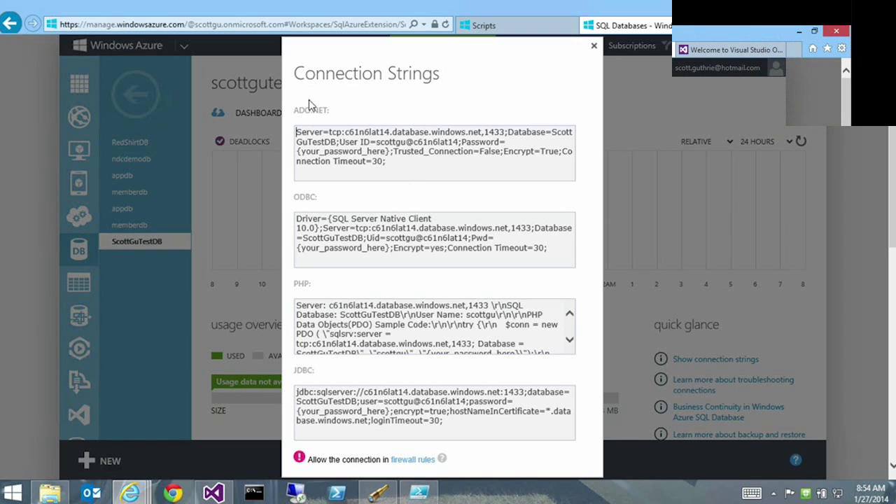
pyautogui.click(593, 47)
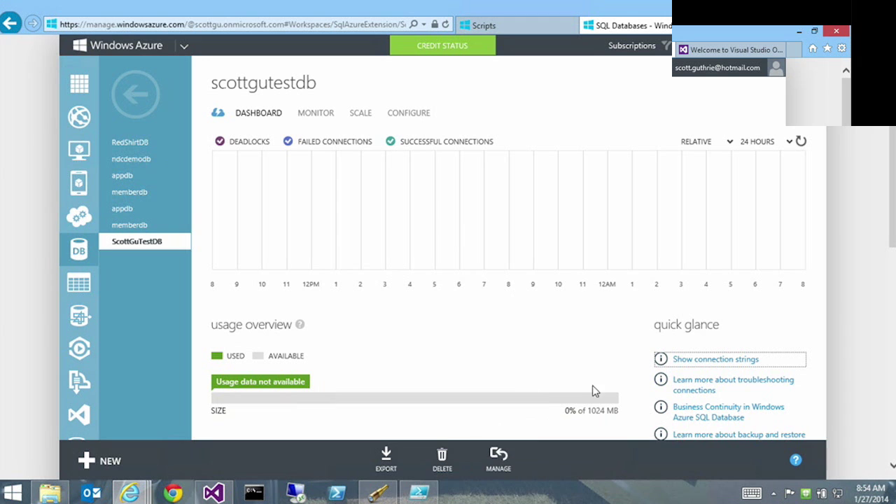
pyautogui.scroll(-3, 586, 387)
pyautogui.scroll(3, 586, 386)
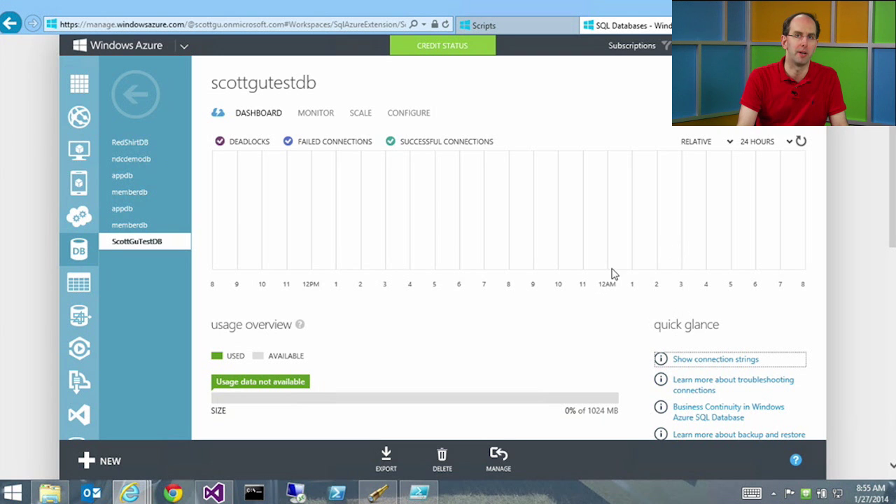
# Step: Scale ScottGuTestDB to the Business edition with a 150 GB maximum size, save the change and dismiss the notification
pyautogui.click(363, 117)
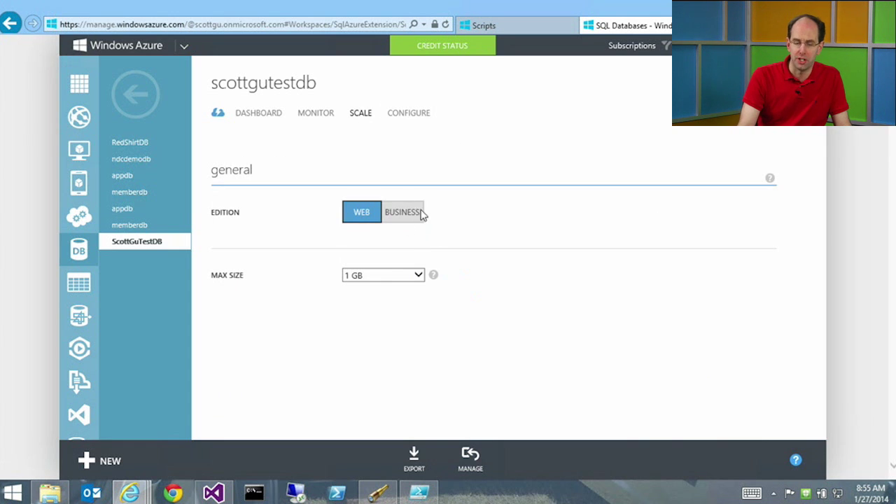
pyautogui.click(416, 211)
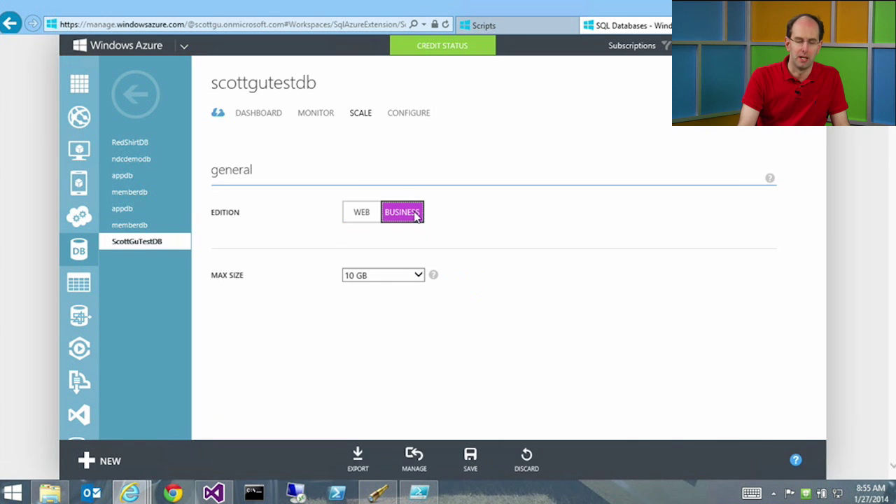
pyautogui.click(363, 212)
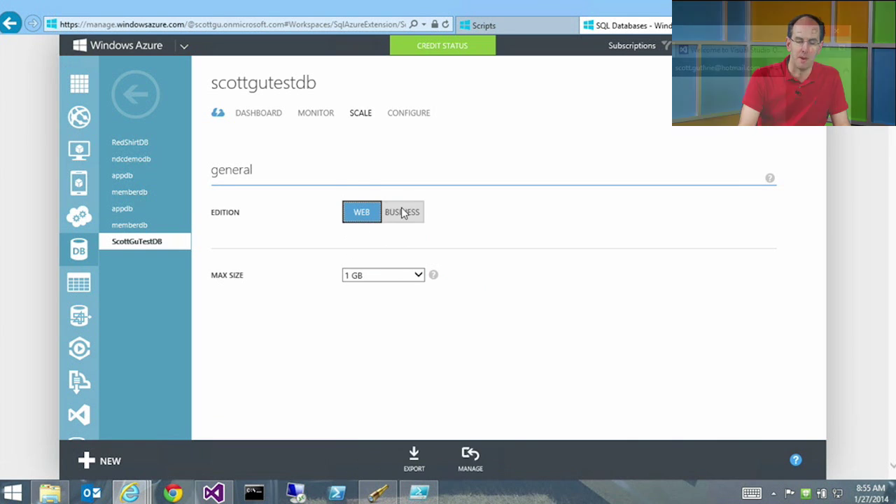
pyautogui.click(401, 210)
pyautogui.click(416, 275)
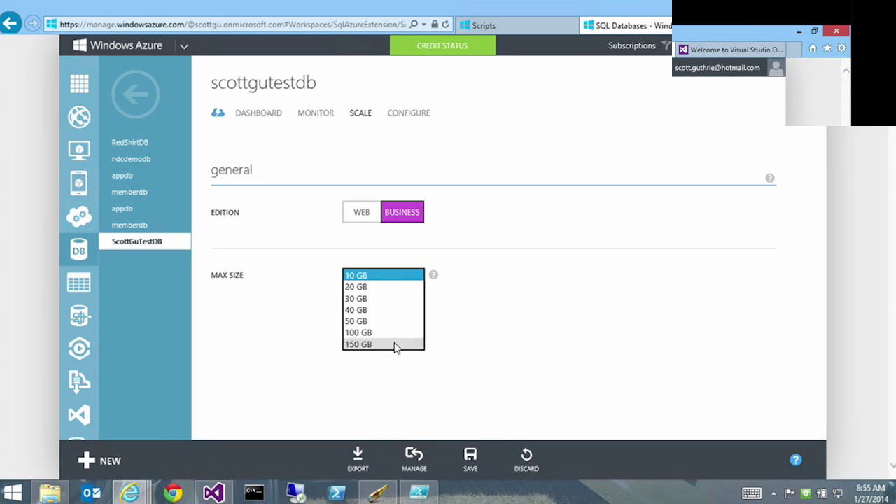
pyautogui.click(396, 344)
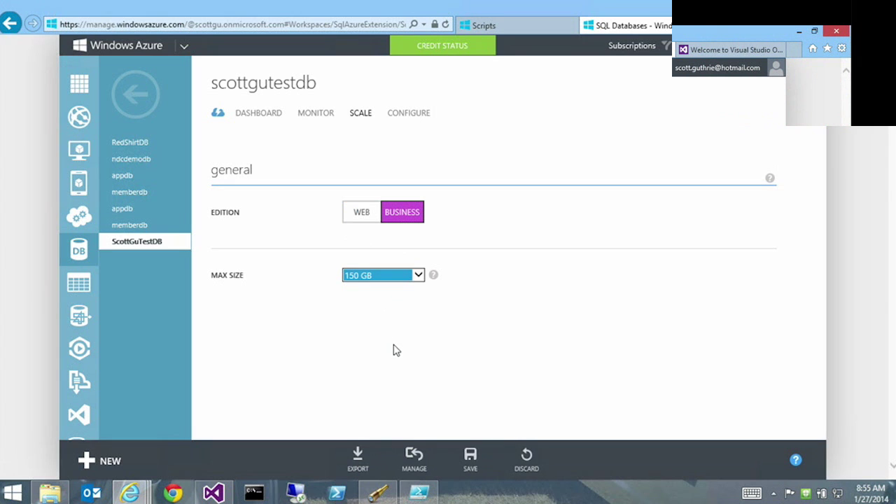
pyautogui.click(470, 458)
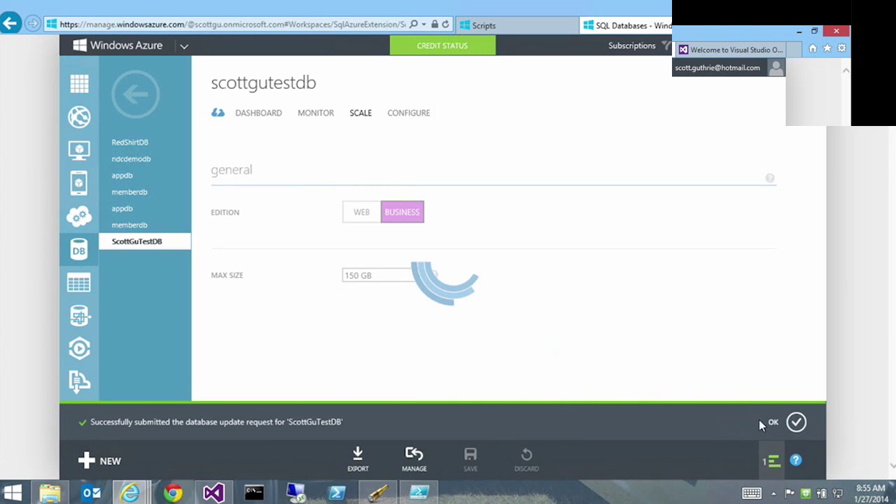
pyautogui.click(795, 423)
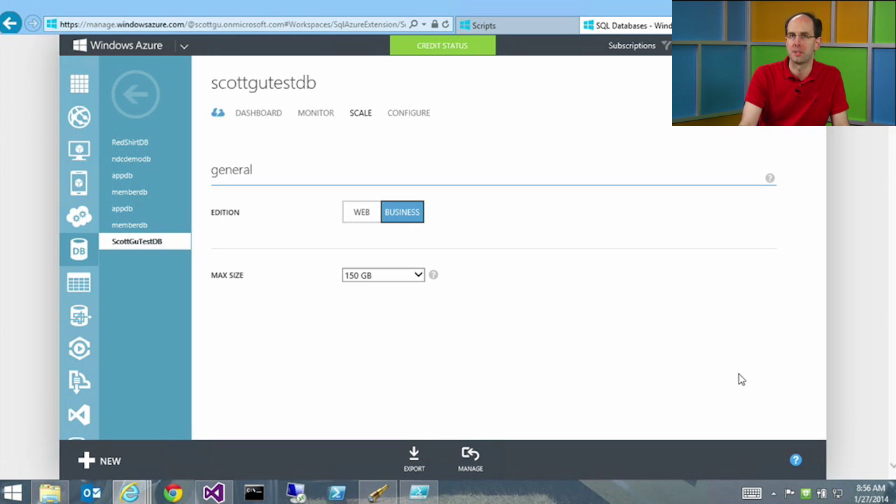
# Step: Switch ScottGuTestDB to the Web edition with a 1 GB maximum size, save the change and dismiss the notification
pyautogui.click(363, 216)
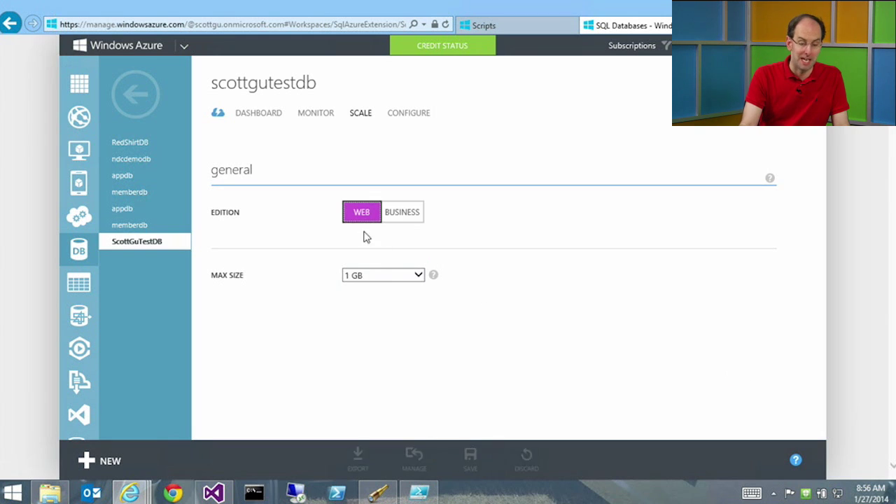
pyautogui.click(468, 460)
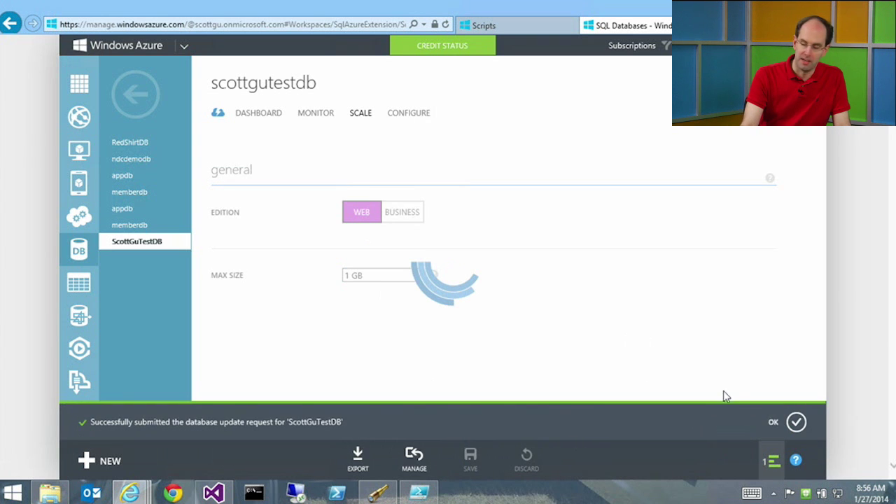
pyautogui.click(796, 422)
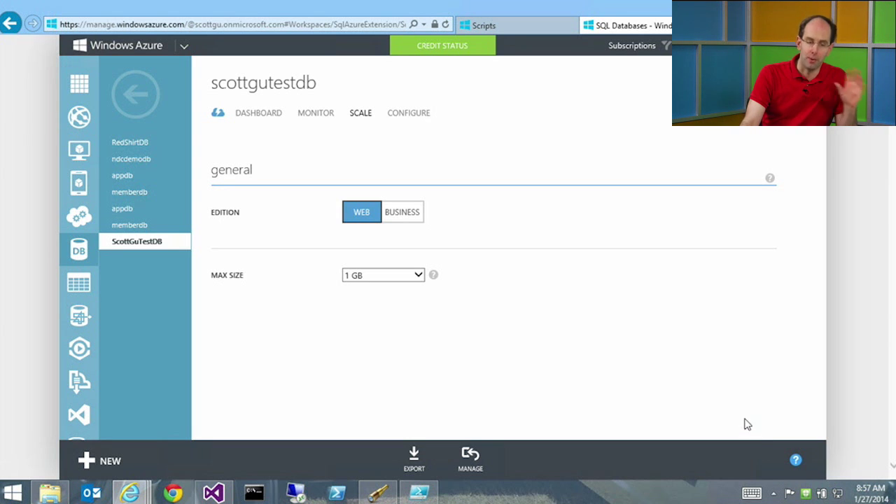
pyautogui.moveTo(435, 275)
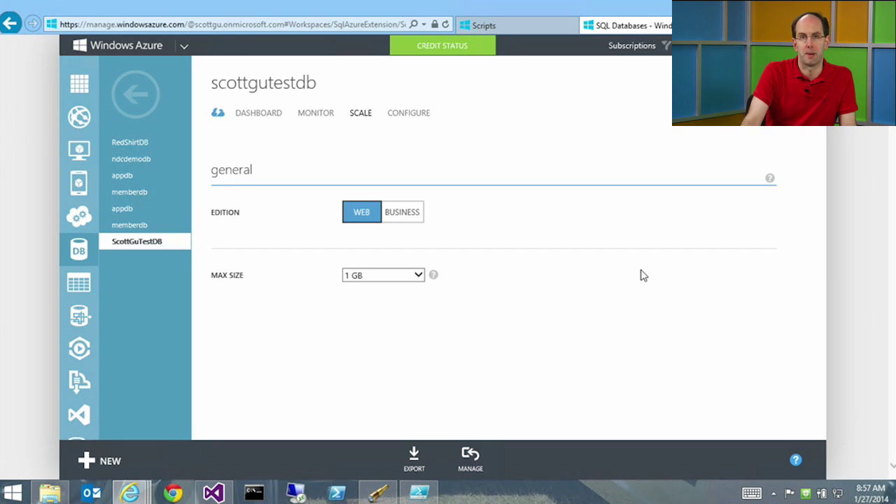
# Step: Return to ScottGuTestDB's dashboard, then switch to the PowerPoint presentation and select the application building blocks slide
pyautogui.click(256, 112)
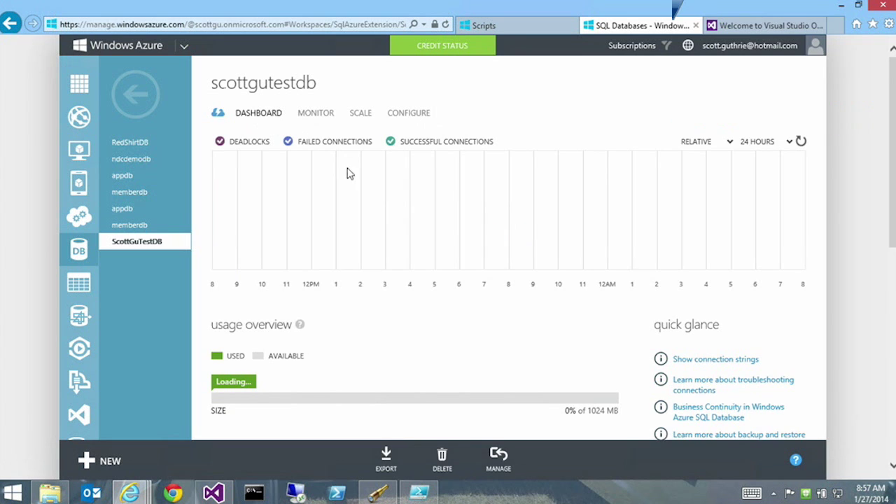
pyautogui.moveTo(587, 8)
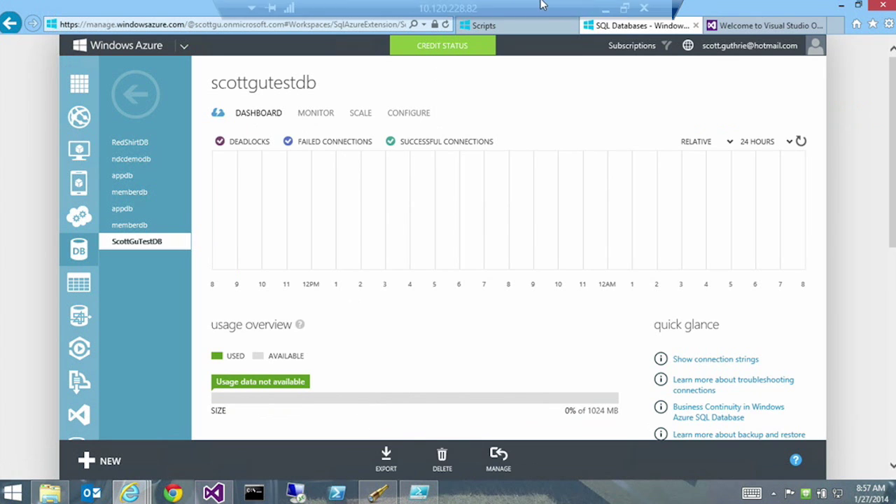
pyautogui.click(606, 8)
pyautogui.click(88, 162)
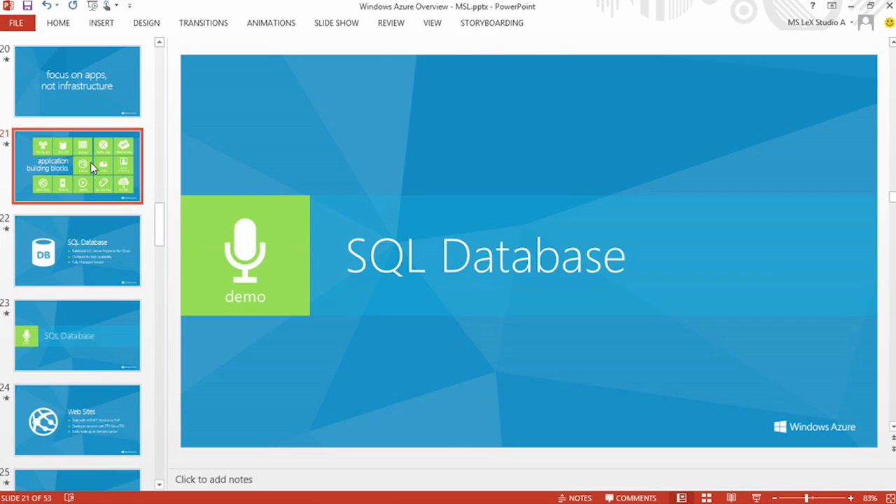
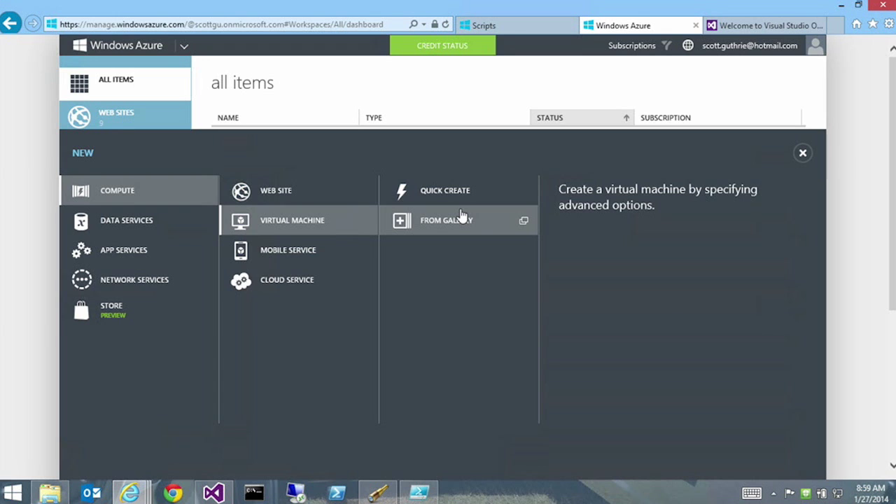
# Step: Quick-create the web site scottgutestweb in East US under Production Subscription and dismiss the creation notification
pyautogui.click(434, 239)
pyautogui.click(294, 193)
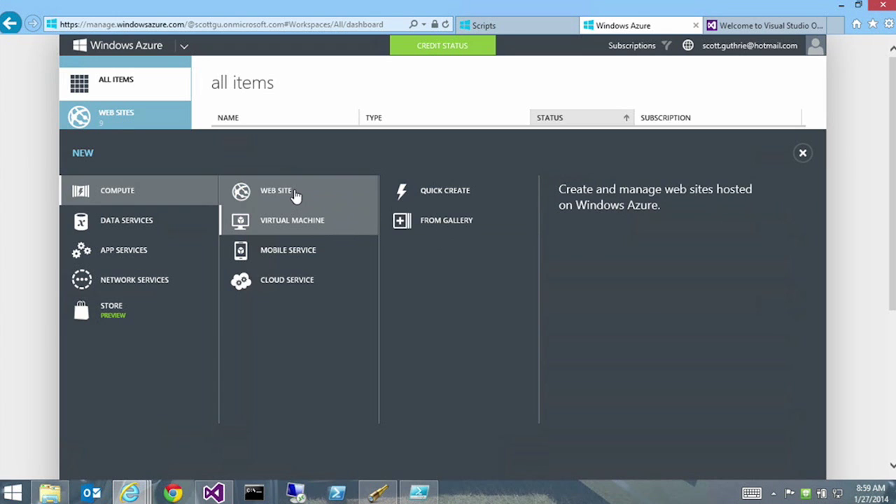
pyautogui.click(296, 197)
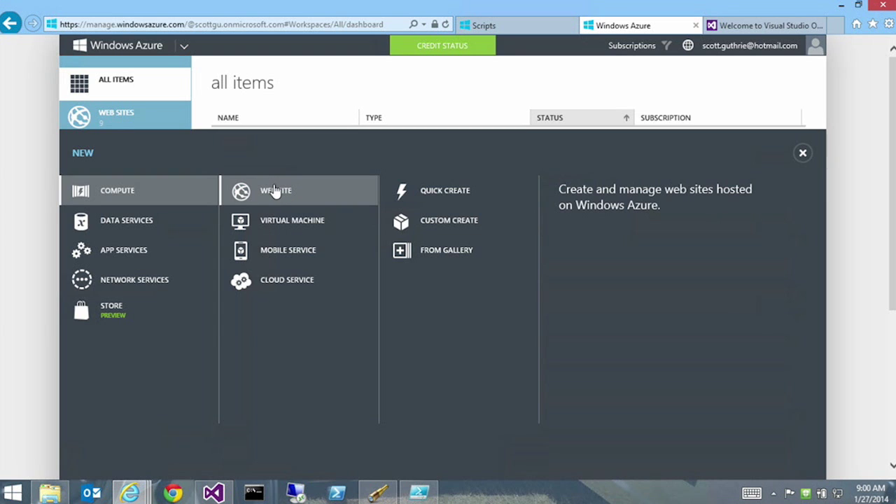
pyautogui.click(443, 191)
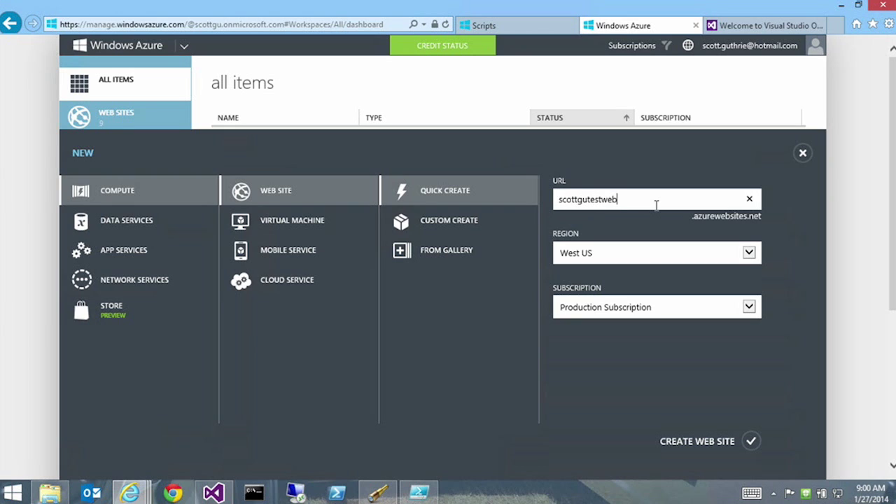
pyautogui.click(641, 255)
pyautogui.click(625, 312)
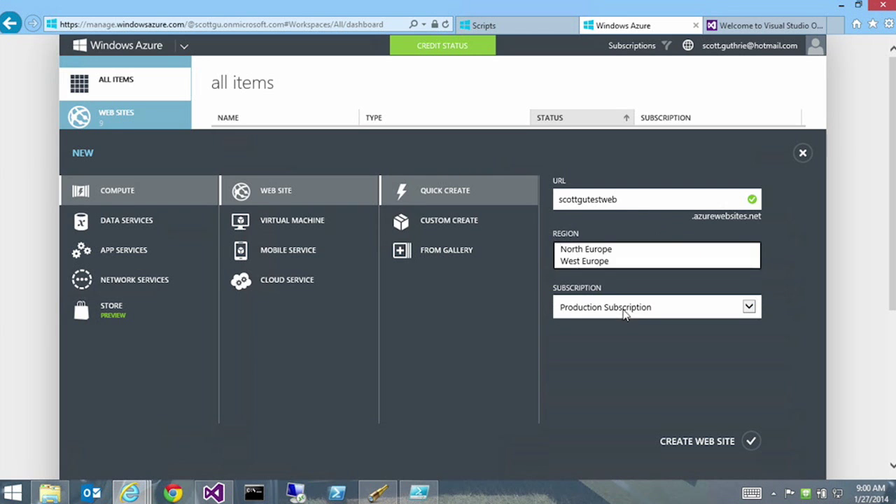
pyautogui.click(701, 442)
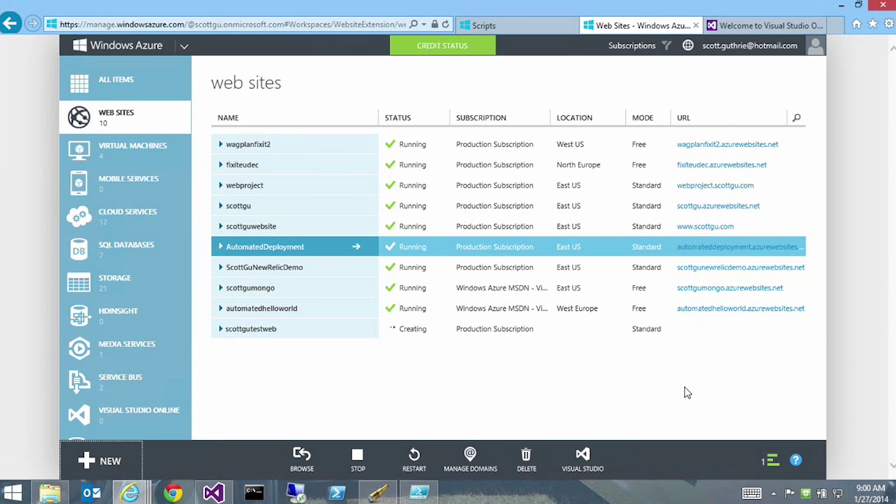
pyautogui.click(770, 461)
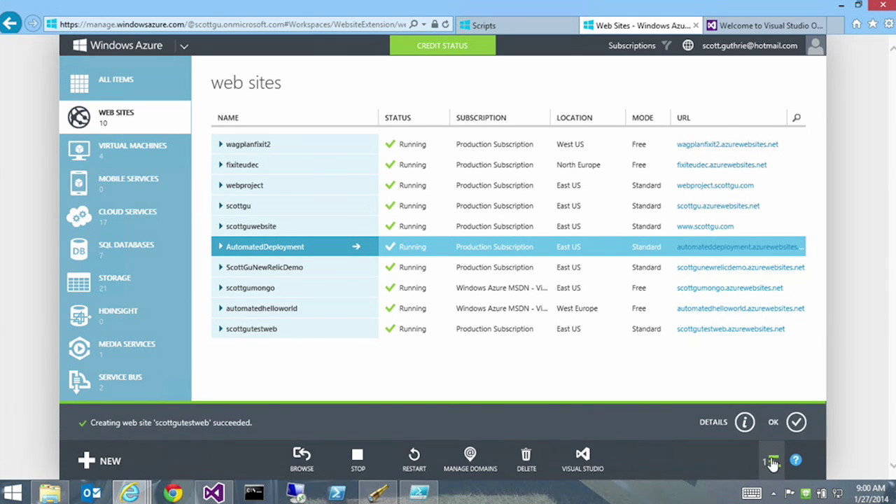
pyautogui.click(795, 423)
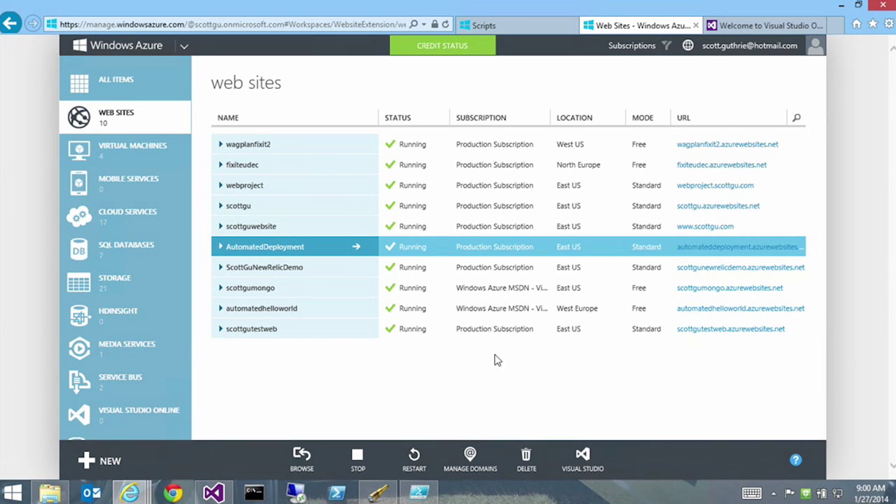
# Step: Open the scottgutestweb site and review its quick start options and dashboard
pyautogui.click(272, 332)
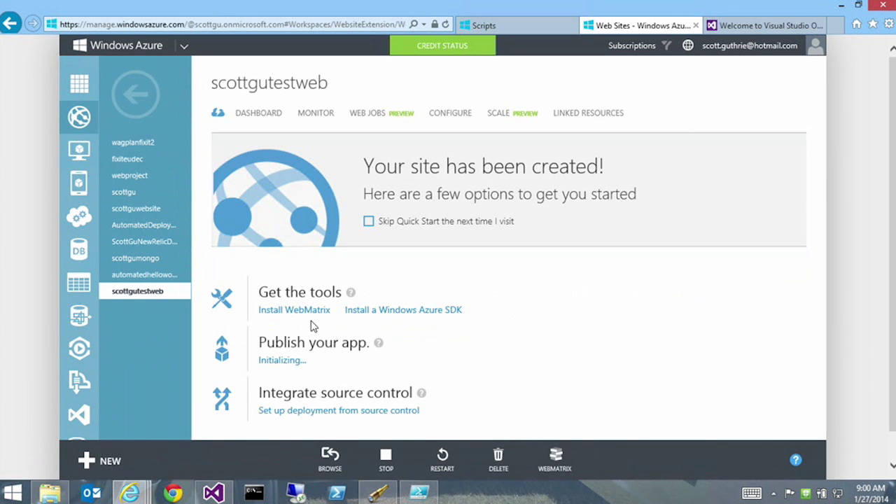
pyautogui.scroll(-1, 596, 299)
pyautogui.scroll(1, 596, 299)
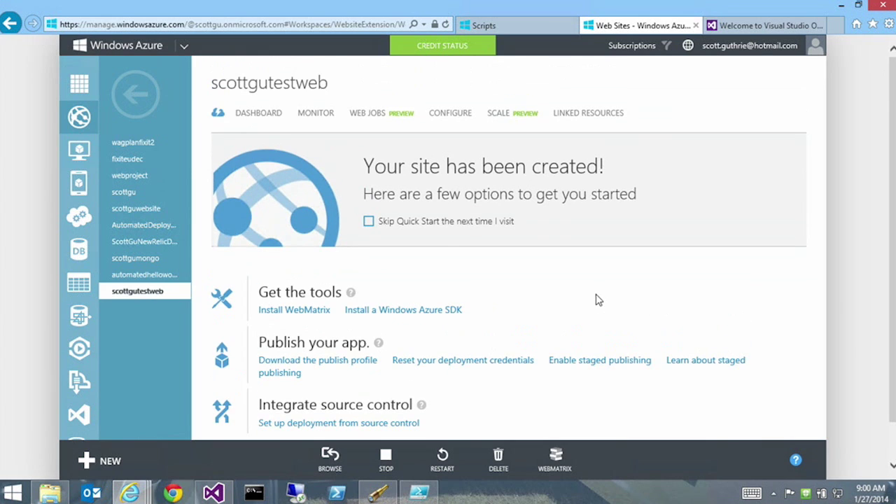
pyautogui.click(258, 115)
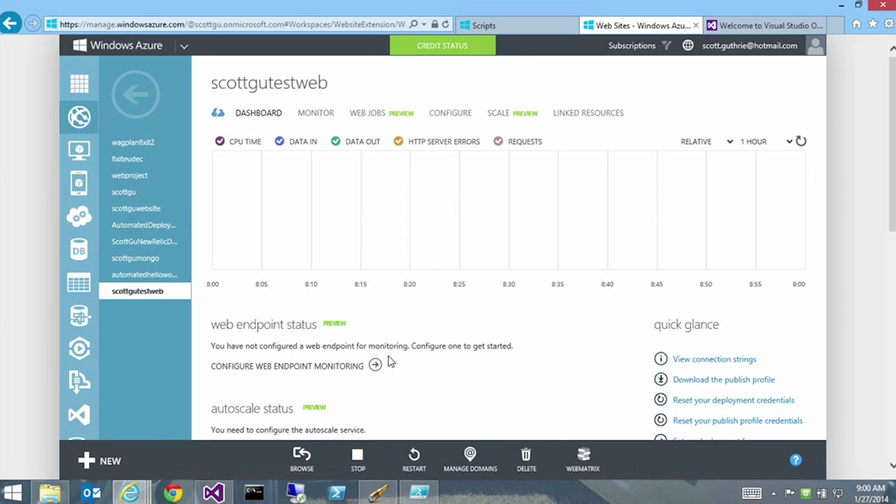
# Step: Switch to Visual Studio and close the AutomatedHelloWorld solution
pyautogui.click(215, 493)
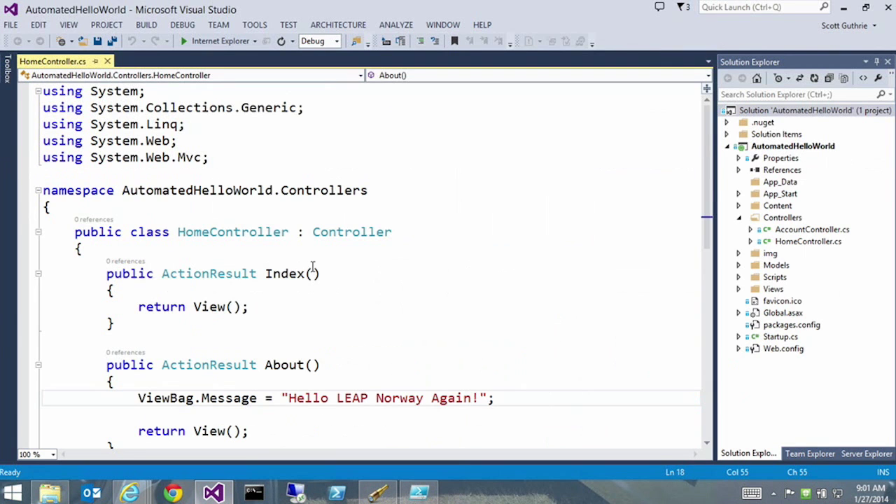
pyautogui.click(11, 25)
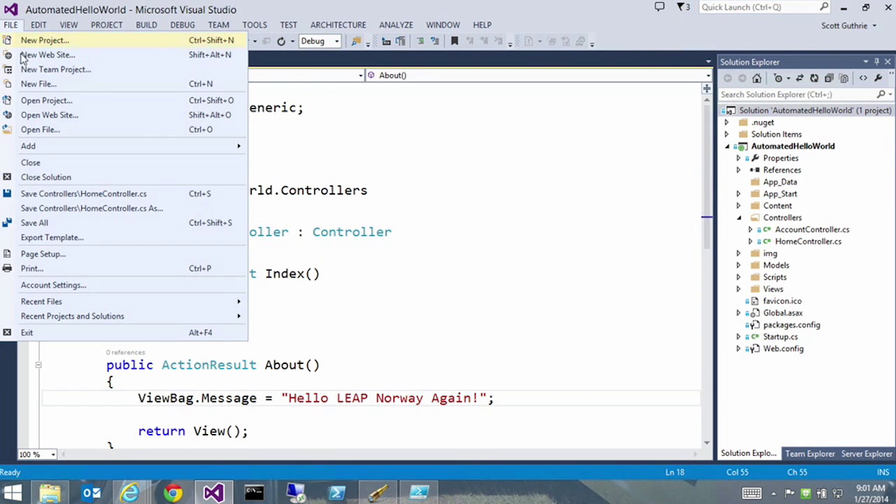
pyautogui.click(46, 176)
# Step: Start a new Visual C# ASP.NET Web Application project named scottgutestweb
pyautogui.click(10, 24)
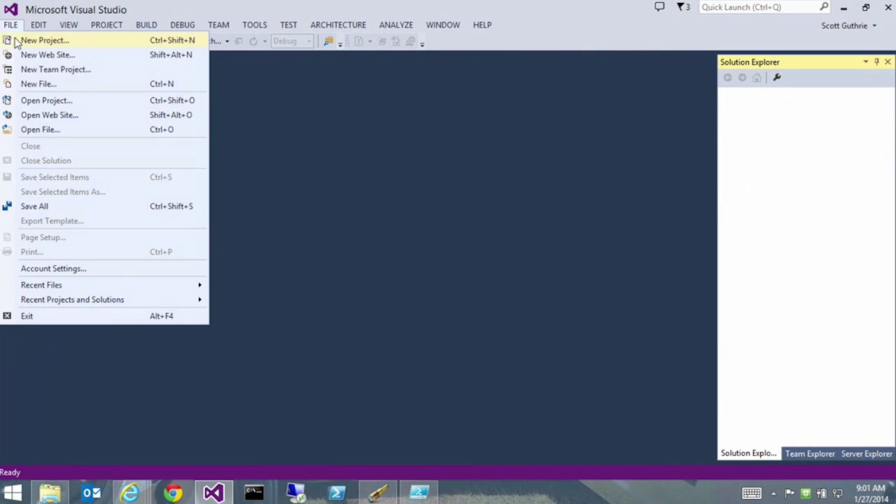
pyautogui.click(16, 42)
pyautogui.click(368, 110)
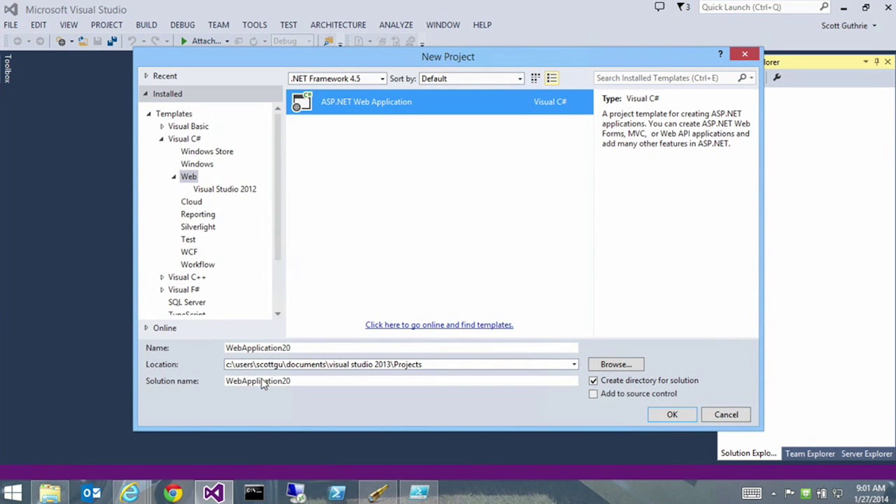
pyautogui.doubleClick(286, 347)
pyautogui.write('sc')
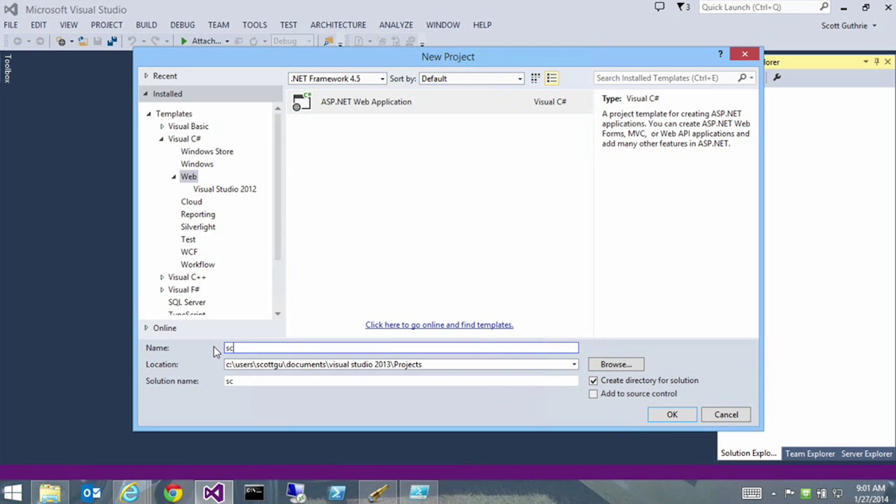
pyautogui.write('ottgutestweb')
pyautogui.click(672, 414)
# Step: Create the project from the MVC template, and close the output window and the project readme page
pyautogui.click(350, 126)
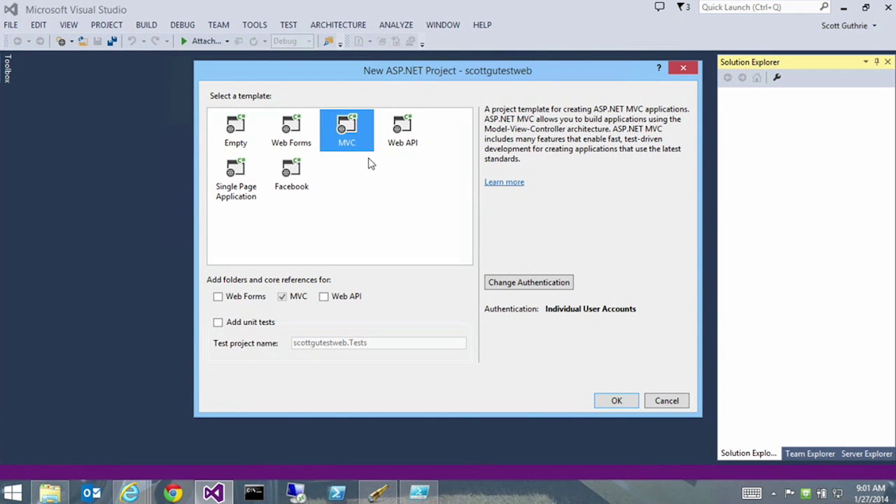
pyautogui.click(618, 402)
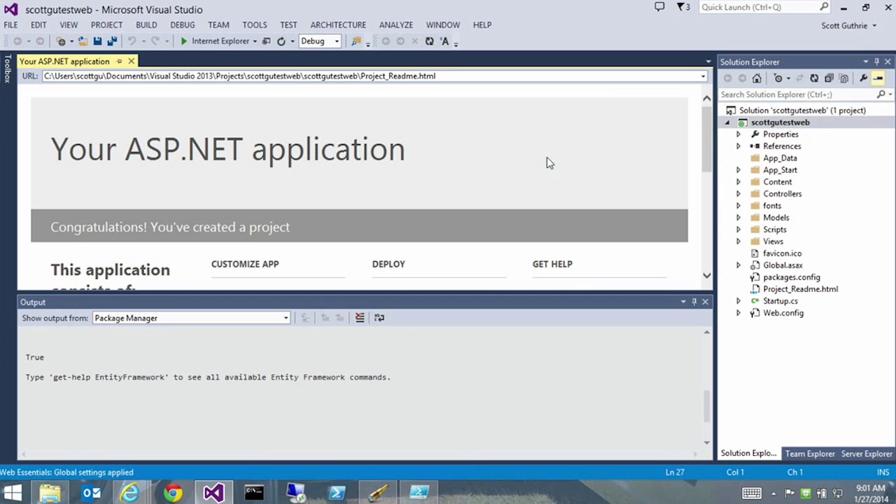
pyautogui.click(705, 303)
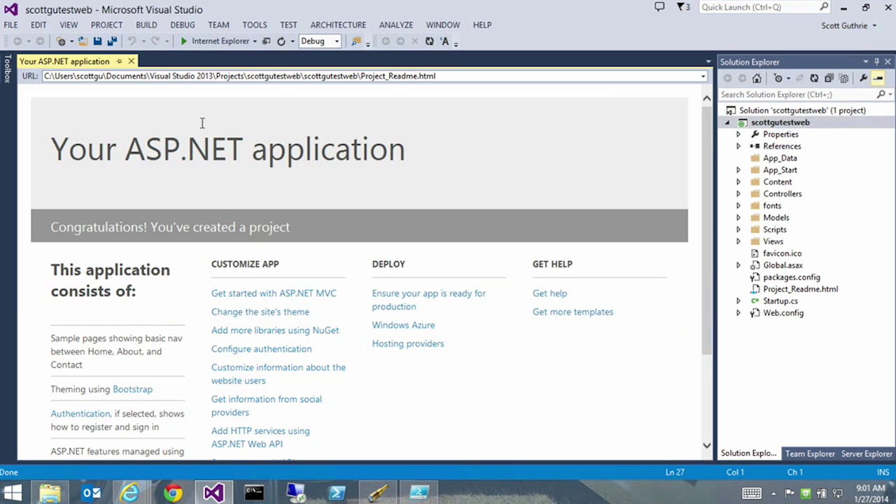
pyautogui.click(131, 61)
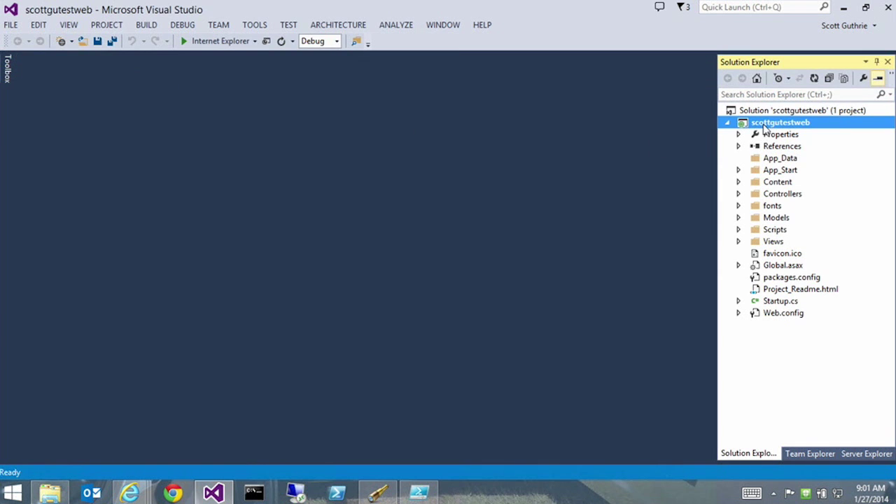
# Step: Publish the scottgutestweb project using publish settings imported from the scottgutestweb Windows Azure web site
pyautogui.rightClick(762, 124)
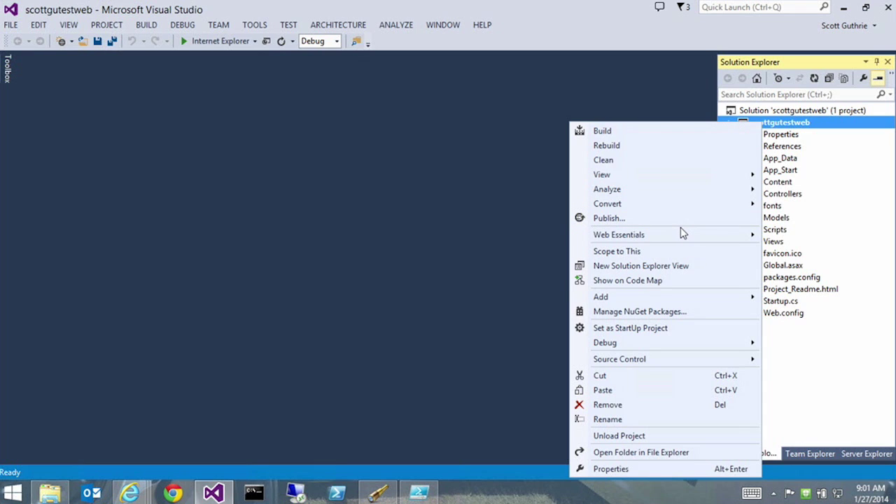
pyautogui.moveTo(684, 234)
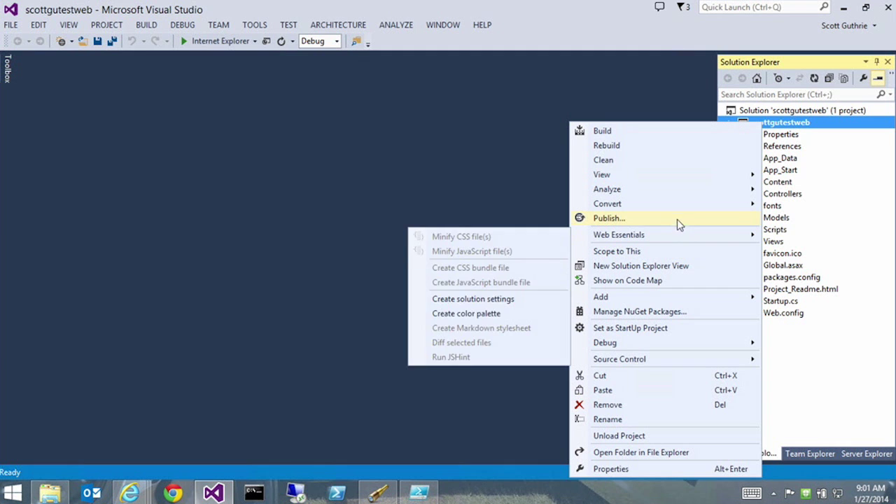
pyautogui.click(640, 221)
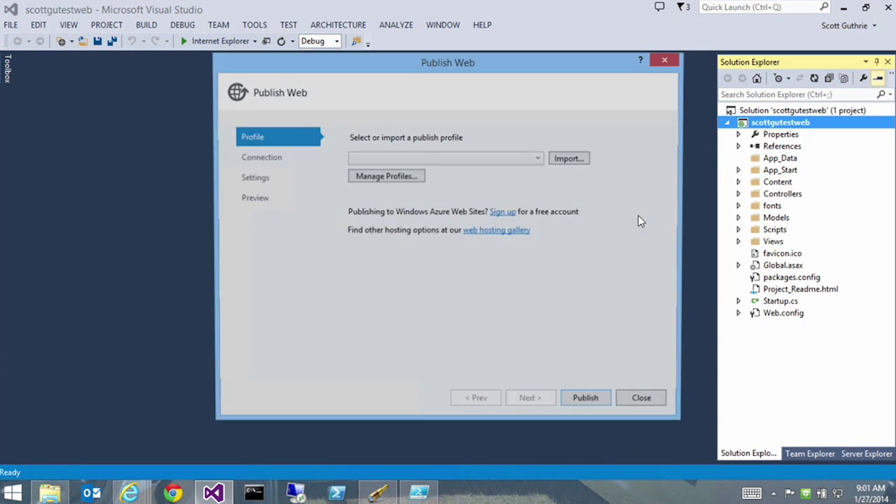
pyautogui.click(572, 161)
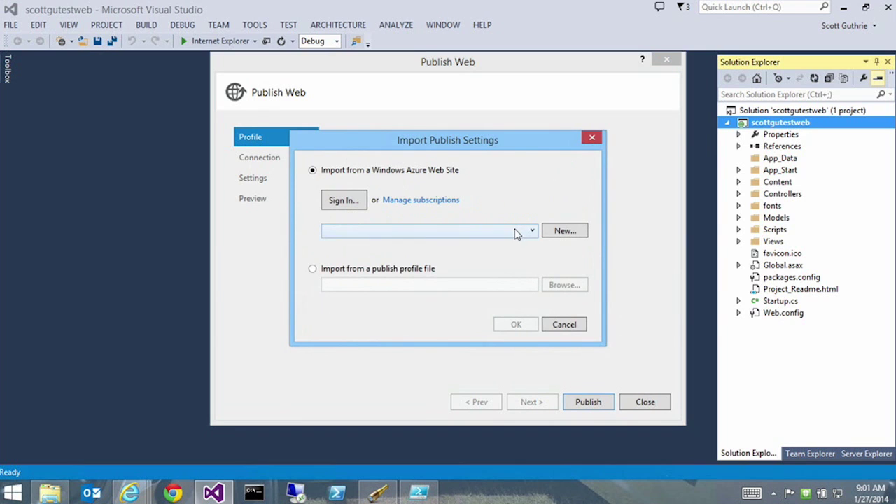
pyautogui.click(516, 233)
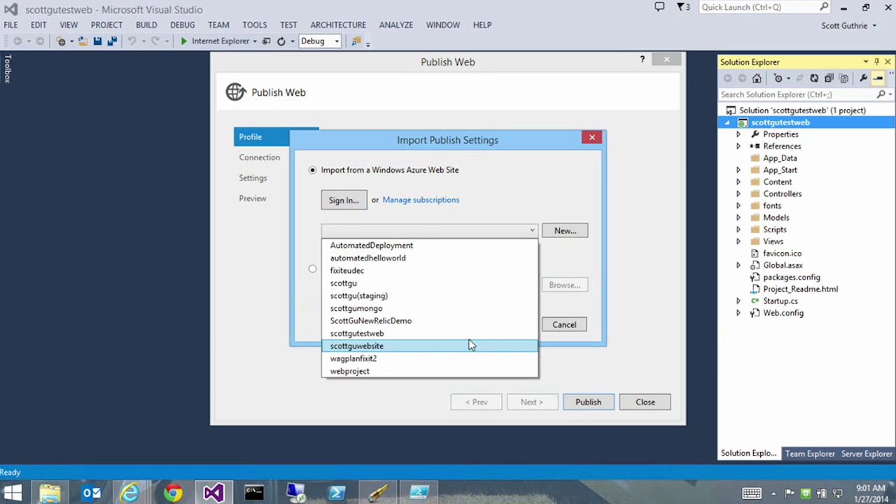
pyautogui.click(376, 334)
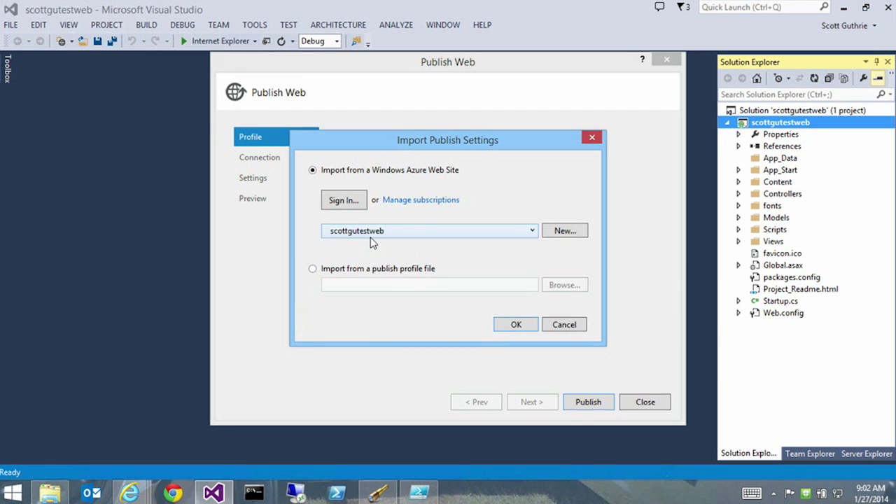
pyautogui.click(516, 324)
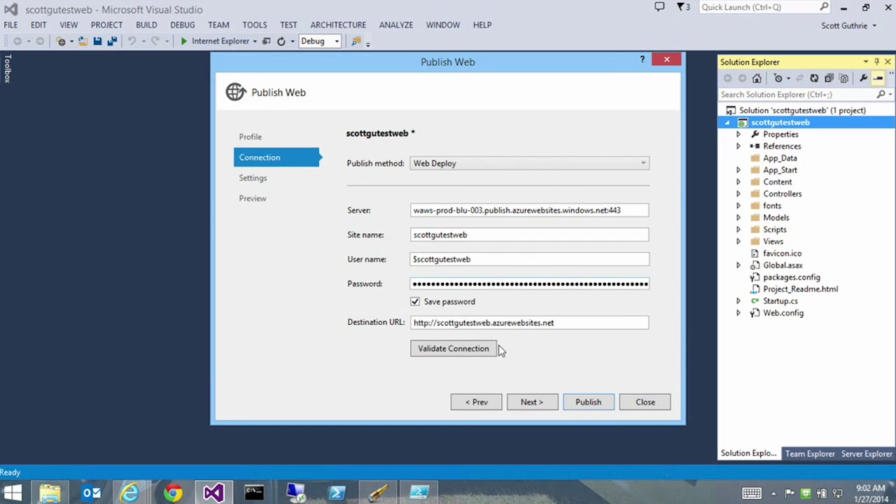
pyautogui.click(589, 403)
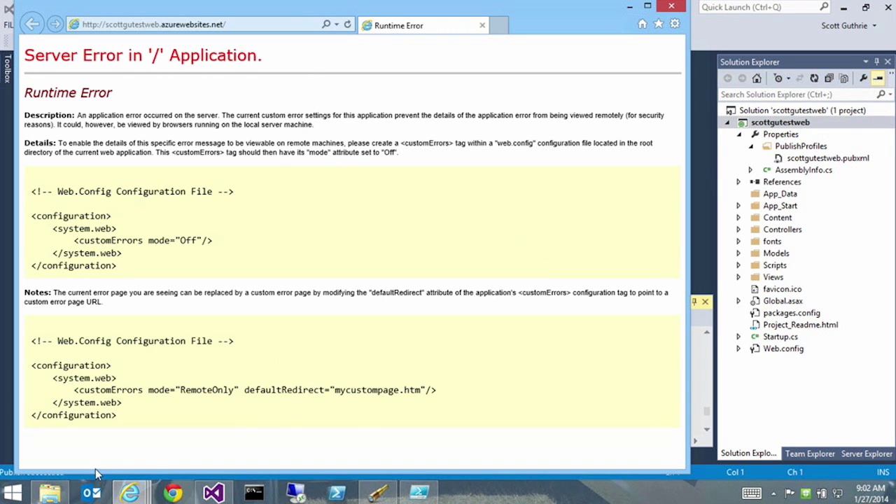
# Step: Switch to the Windows Azure portal, restart the scottgutestweb site and dismiss the notification
pyautogui.moveTo(130, 493)
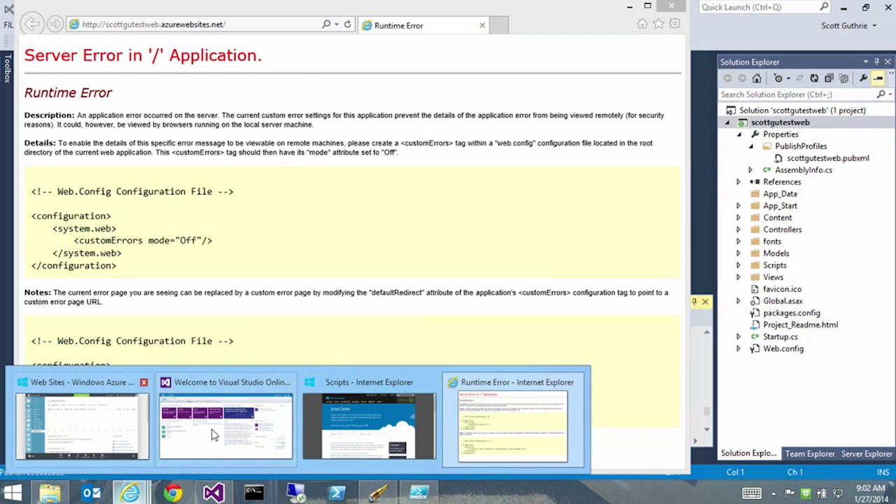
pyautogui.click(116, 440)
pyautogui.click(414, 459)
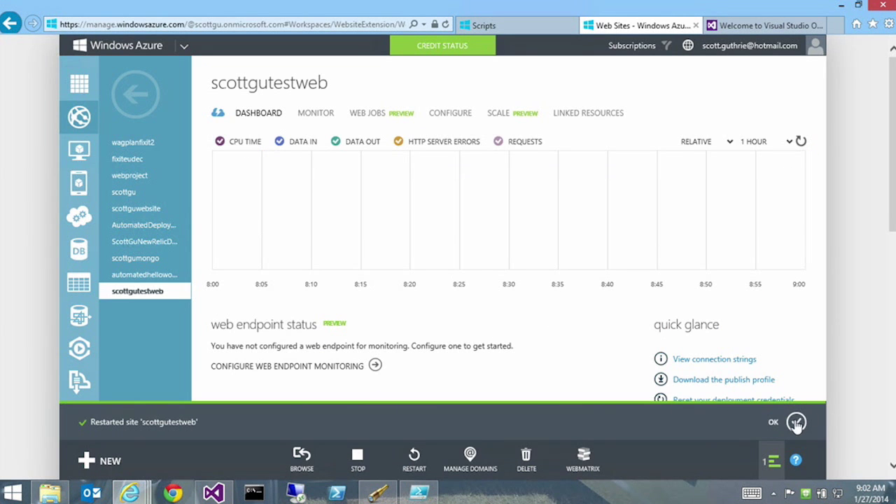
pyautogui.click(796, 422)
# Step: Return to the published site's browser window, reload the page and close the window
pyautogui.moveTo(133, 493)
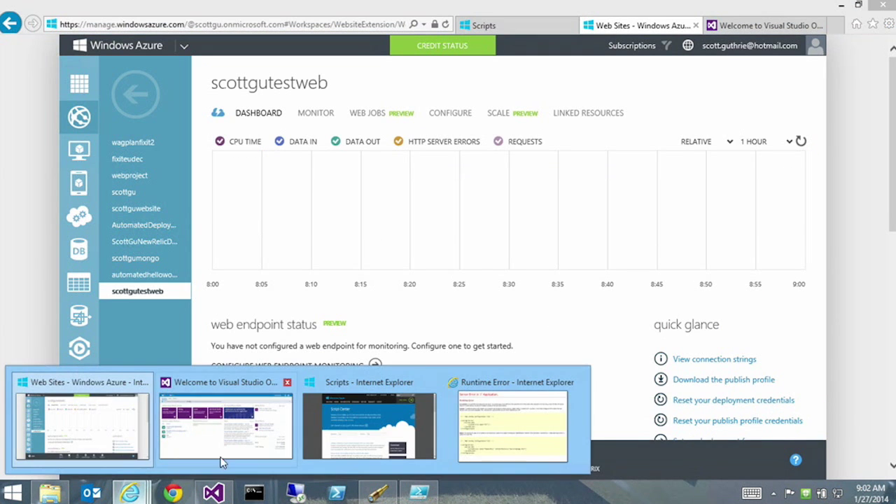
pyautogui.click(516, 437)
pyautogui.click(347, 25)
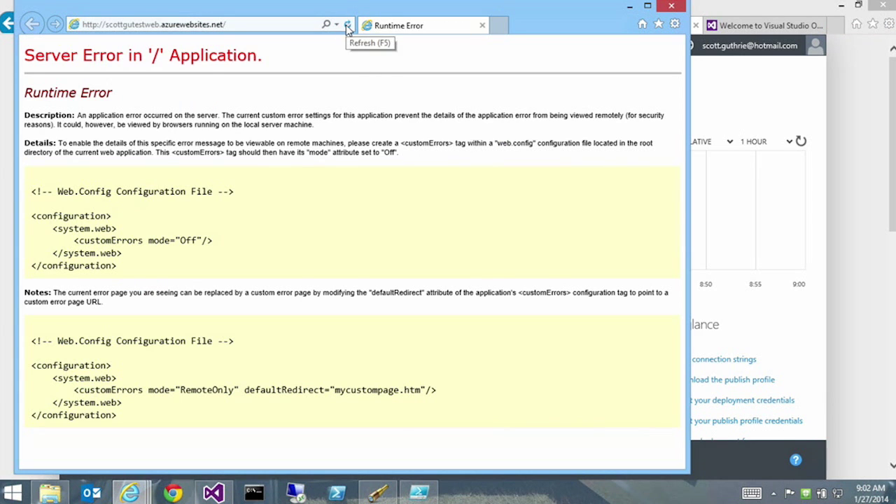
pyautogui.click(672, 7)
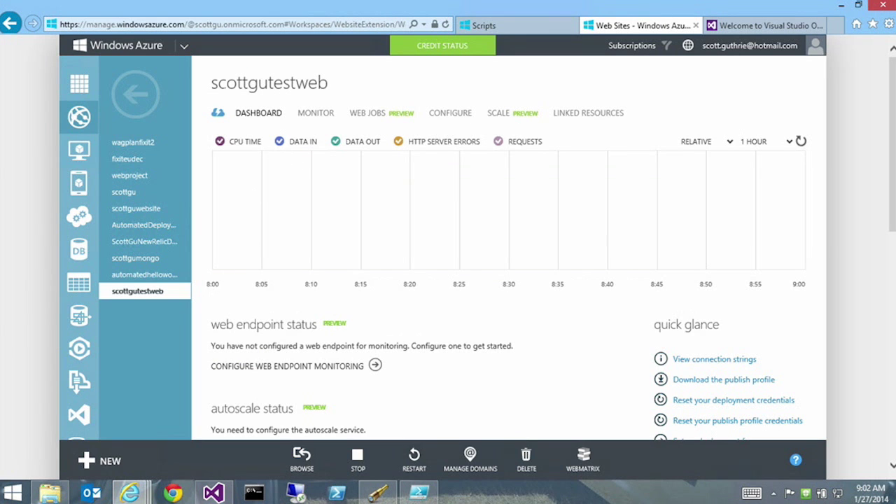
# Step: In Visual Studio, open HomeController.cs, set the About action's ViewBag.Message to "Another change!" and save the file
pyautogui.click(213, 494)
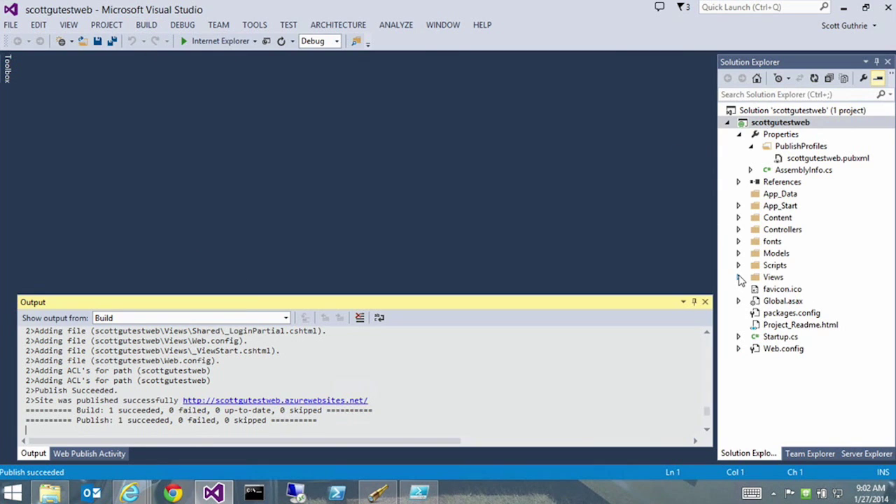
pyautogui.click(737, 230)
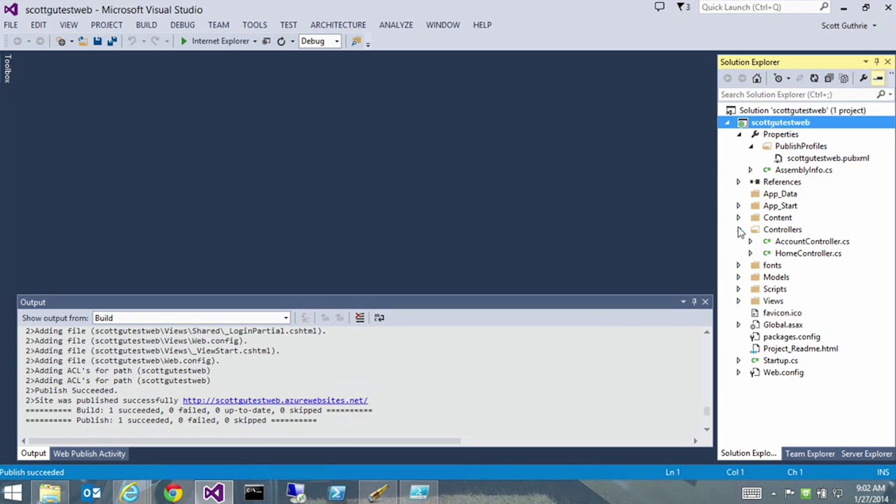
pyautogui.doubleClick(798, 254)
pyautogui.click(341, 255)
pyautogui.scroll(-3, 341, 255)
pyautogui.moveTo(558, 250); pyautogui.dragTo(288, 252)
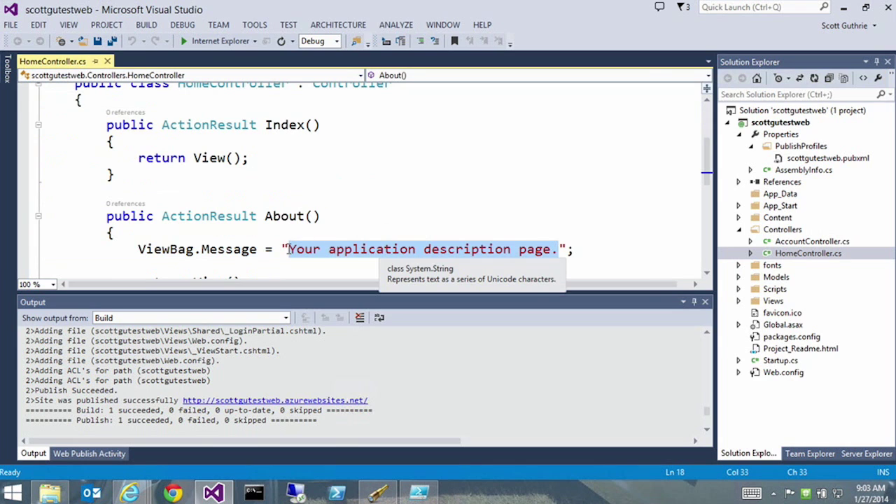
pyautogui.write('Another change!')
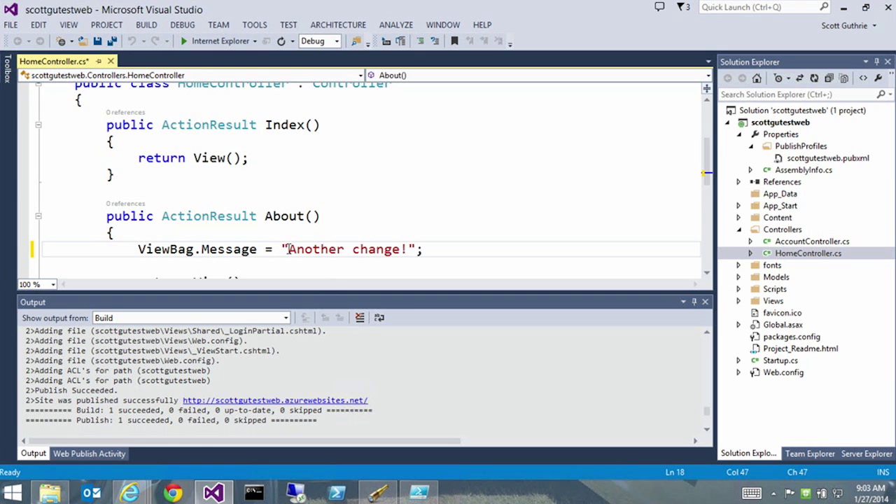
pyautogui.hotkey('ctrl', 's')
# Step: Republish the scottgutestweb project to its Azure web site
pyautogui.rightClick(767, 123)
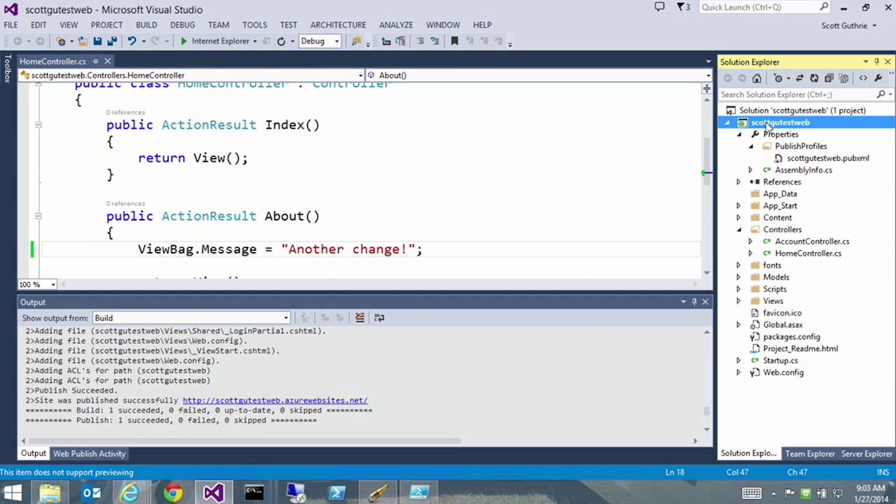
pyautogui.click(656, 220)
pyautogui.click(589, 403)
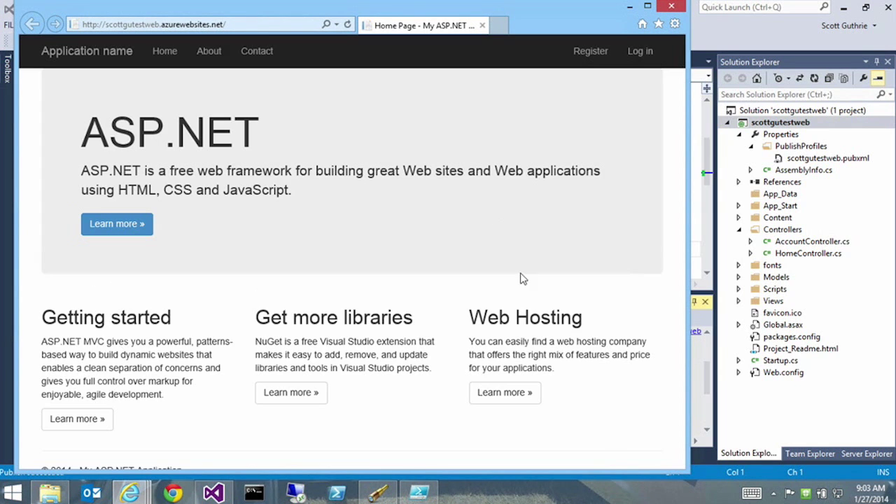
# Step: Enlarge the browser window showing the published site and examine its home page
pyautogui.moveTo(689, 472); pyautogui.dragTo(781, 430)
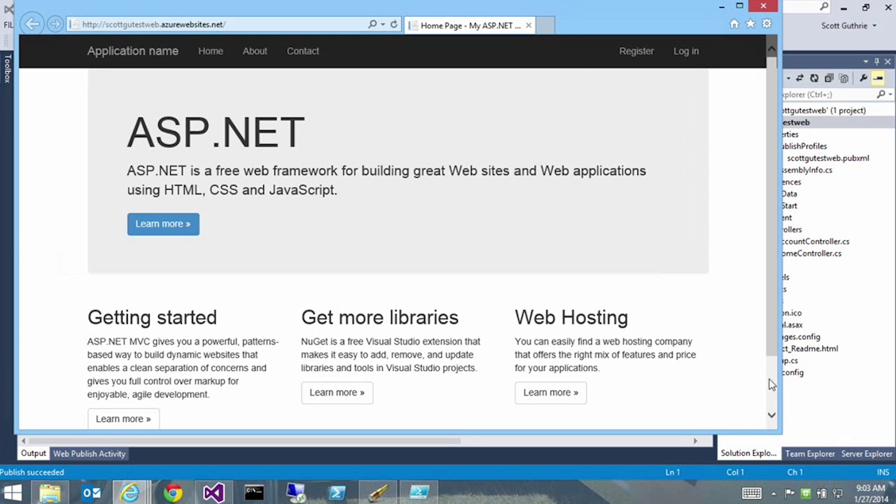
pyautogui.moveTo(773, 431); pyautogui.dragTo(782, 449)
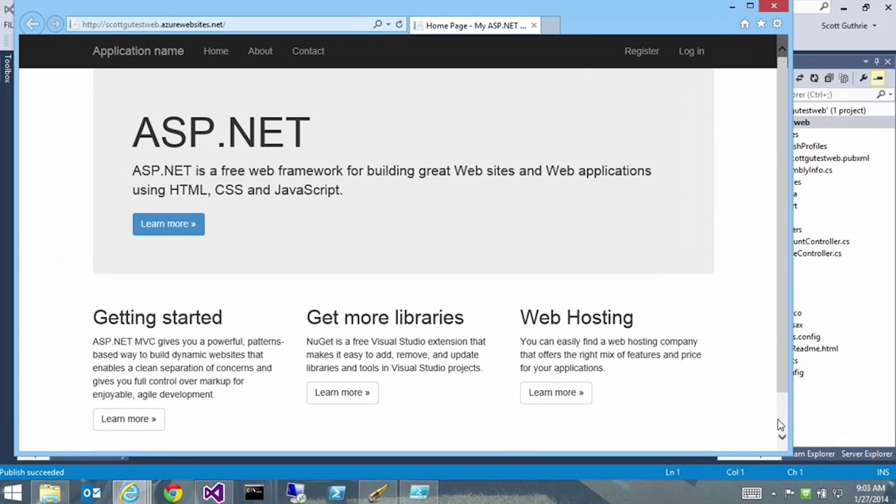
pyautogui.scroll(-1, 783, 423)
pyautogui.scroll(1, 783, 423)
pyautogui.moveTo(357, 186); pyautogui.dragTo(132, 115)
pyautogui.click(242, 147)
# Step: View the About page's message on the live site, then return to the home page and point out its URL
pyautogui.click(260, 54)
pyautogui.moveTo(97, 125); pyautogui.dragTo(219, 124)
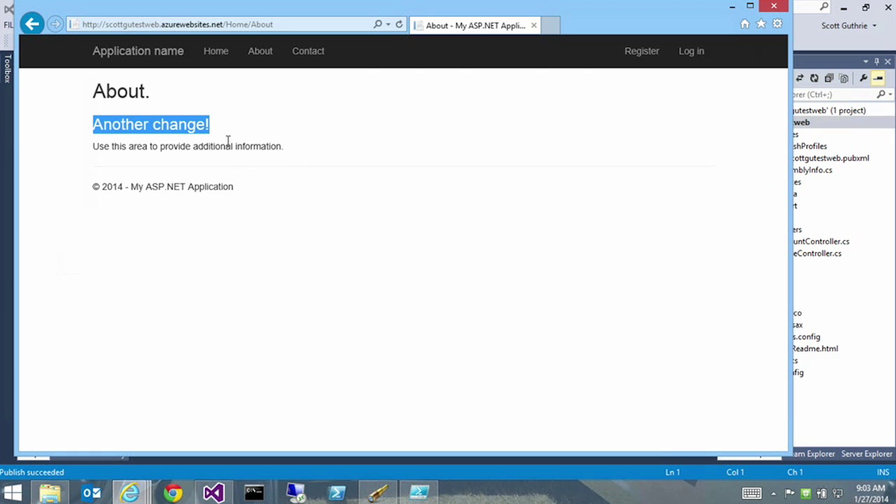
pyautogui.click(216, 50)
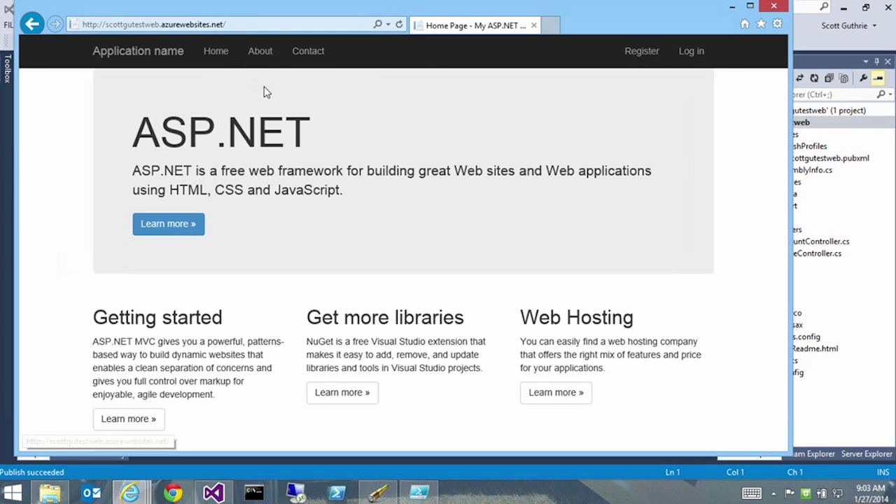
pyautogui.click(117, 25)
pyautogui.click(104, 25)
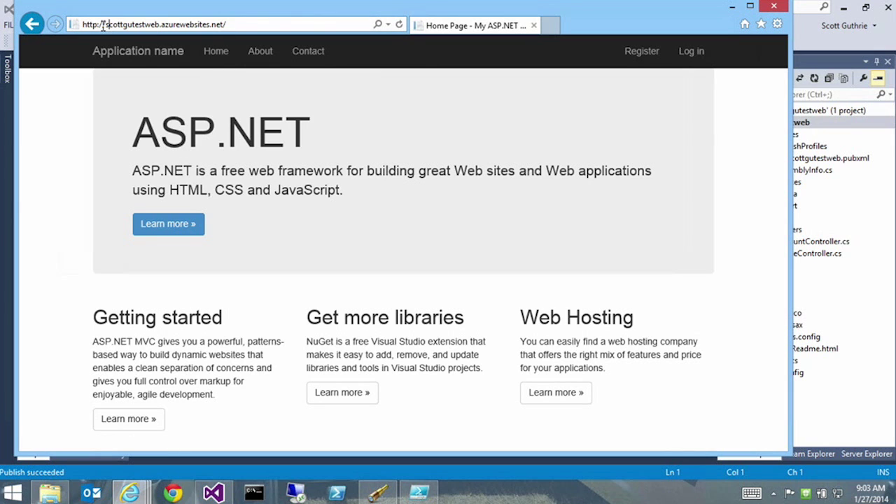
pyautogui.moveTo(110, 24); pyautogui.dragTo(226, 24)
pyautogui.click(274, 114)
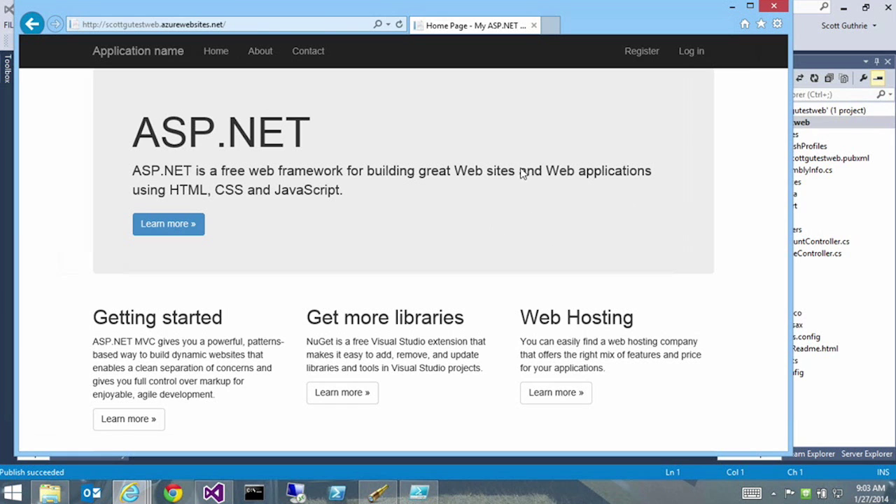
# Step: Switch to the Windows Azure portal and refresh the scottgutestweb dashboard's usage chart to examine the site's metrics
pyautogui.moveTo(130, 496)
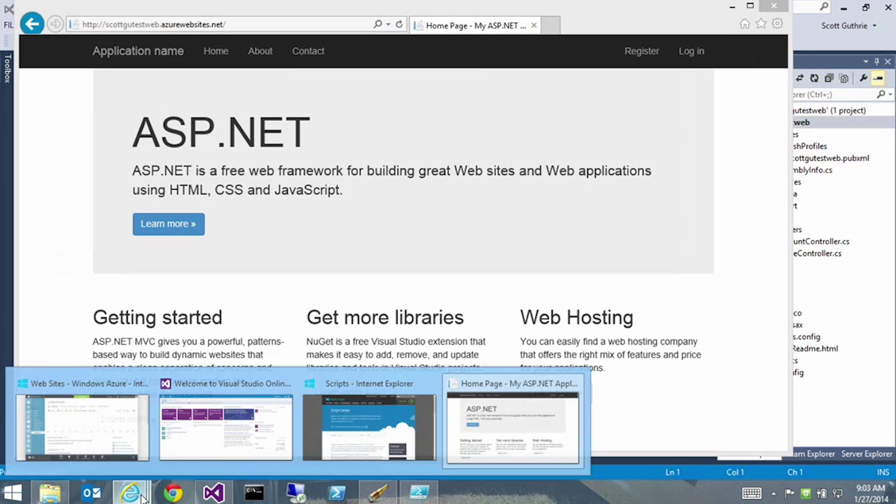
pyautogui.click(119, 443)
pyautogui.click(800, 141)
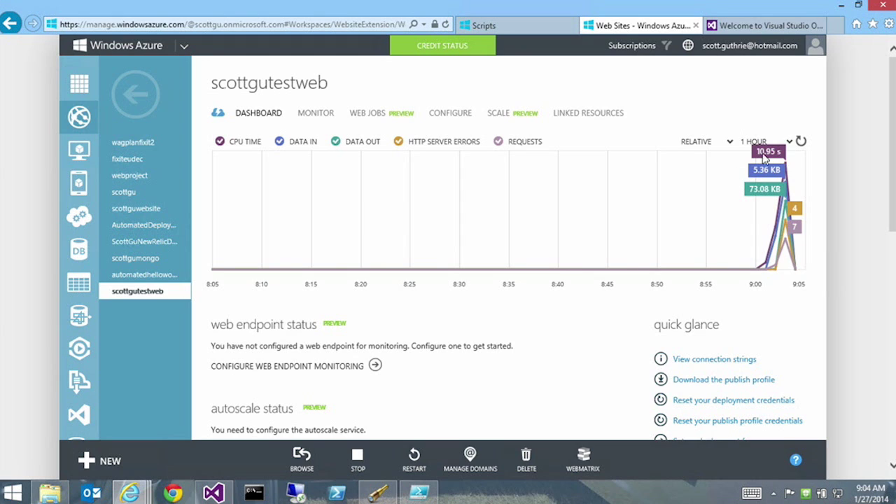
pyautogui.click(801, 142)
pyautogui.click(802, 144)
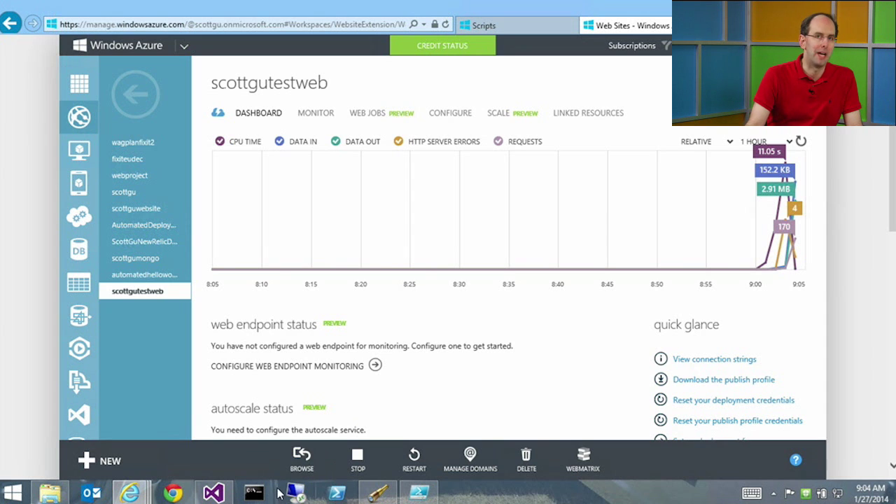
# Step: Switch to the browser window showing the published ASP.NET site to view it, then return to the Azure portal
pyautogui.moveTo(133, 492)
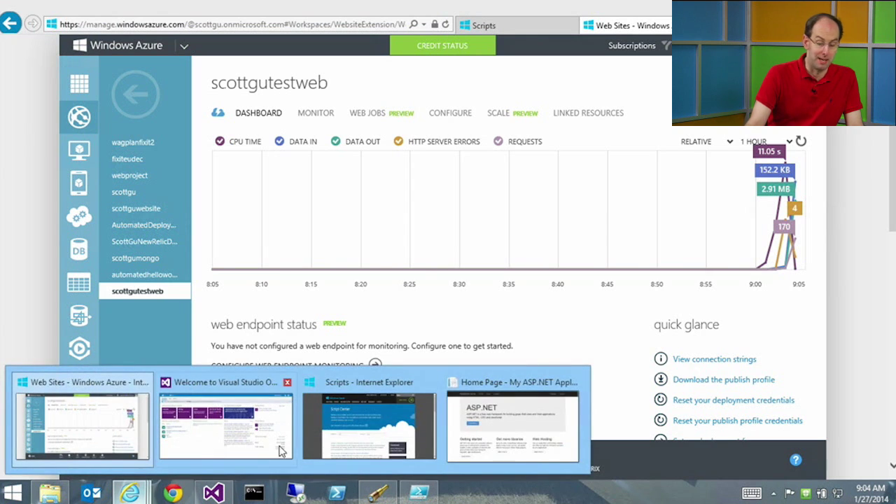
pyautogui.click(509, 451)
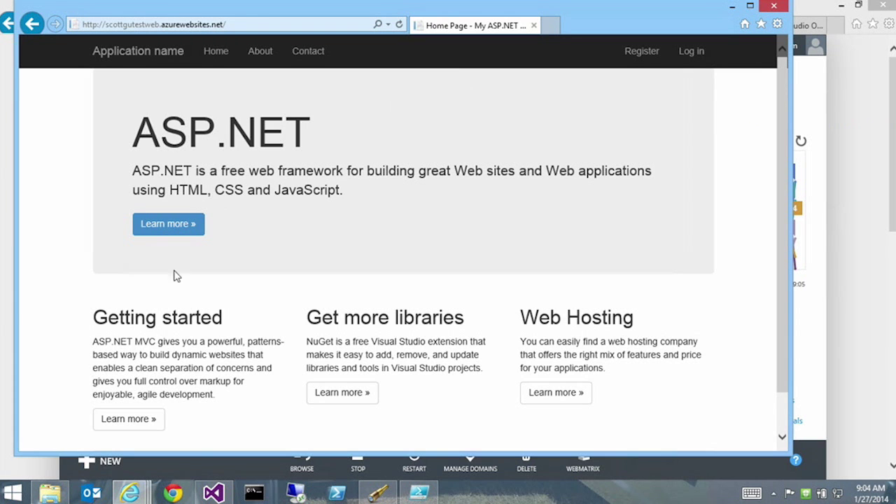
pyautogui.moveTo(130, 492)
pyautogui.click(126, 448)
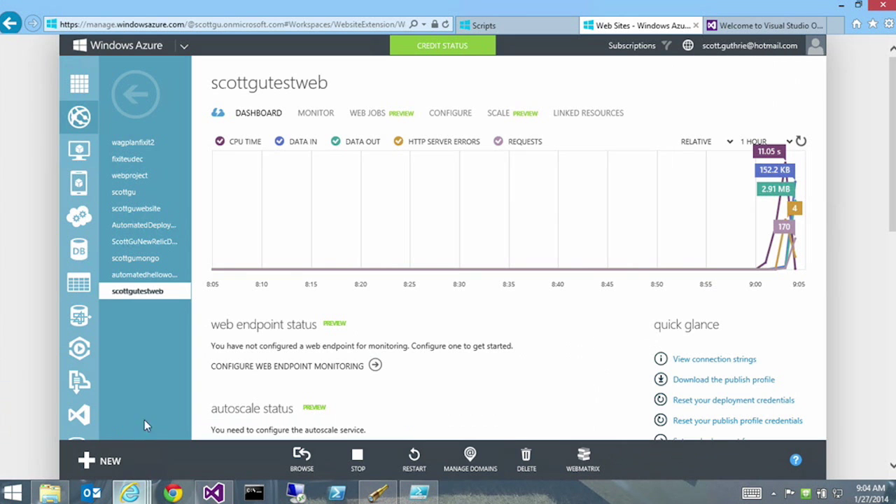
# Step: Open the custom domain settings of scottgutestweb to examine where a domain name is entered, then close them without adding one
pyautogui.click(479, 457)
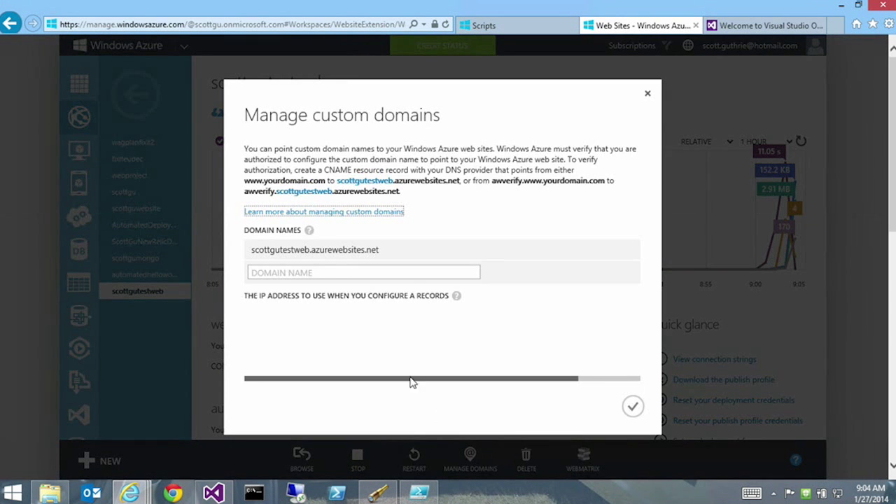
pyautogui.click(322, 273)
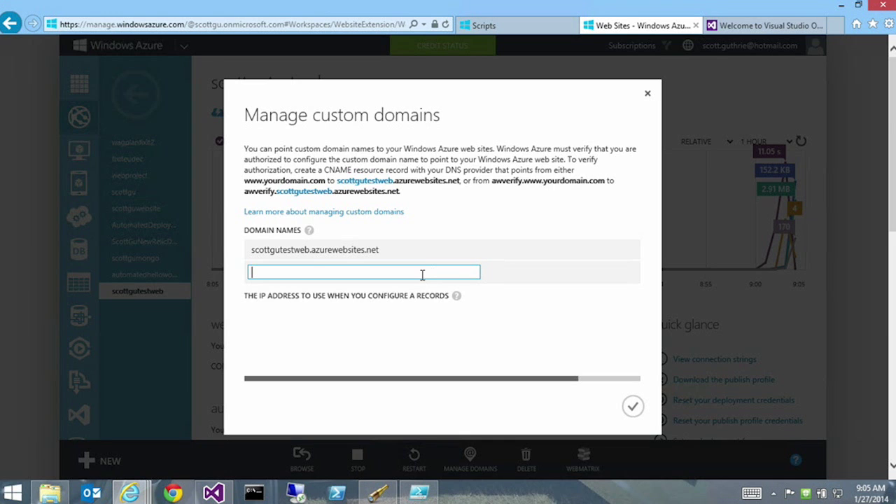
pyautogui.click(648, 94)
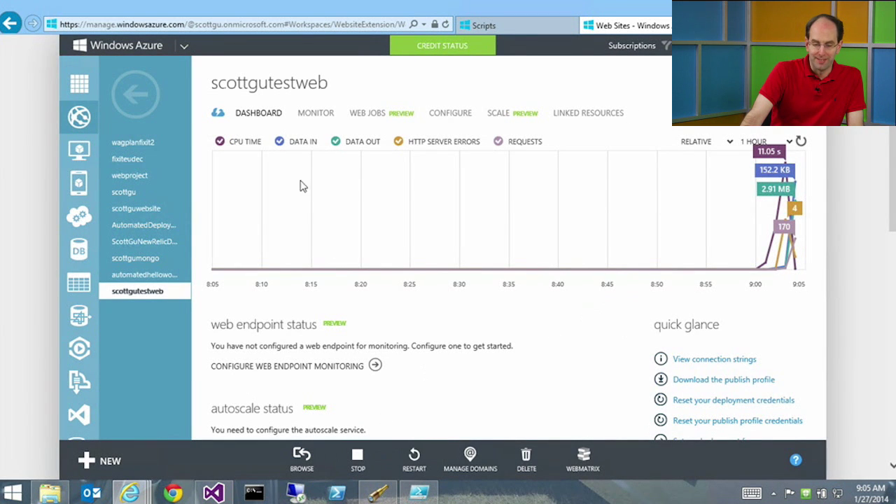
# Step: Open the site's configuration page and examine its certificates, SSL bindings, diagnostics, monitoring, developer analytics and app settings
pyautogui.click(449, 115)
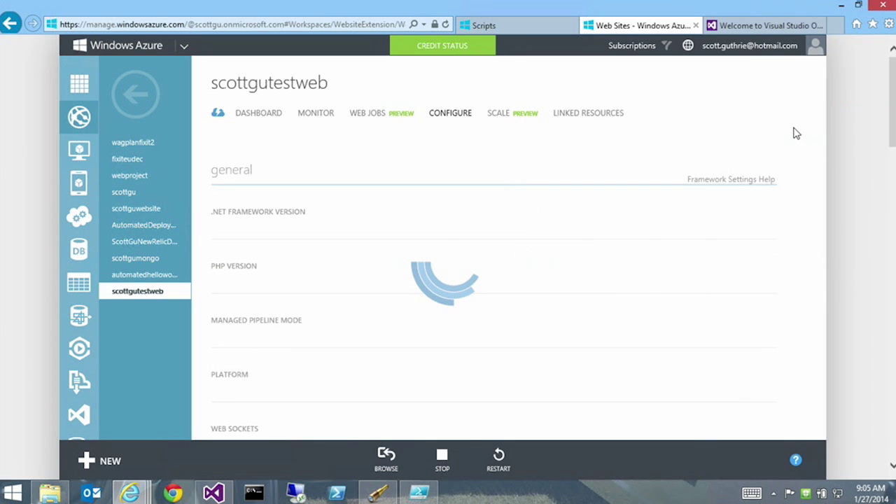
pyautogui.moveTo(893, 104); pyautogui.dragTo(892, 191)
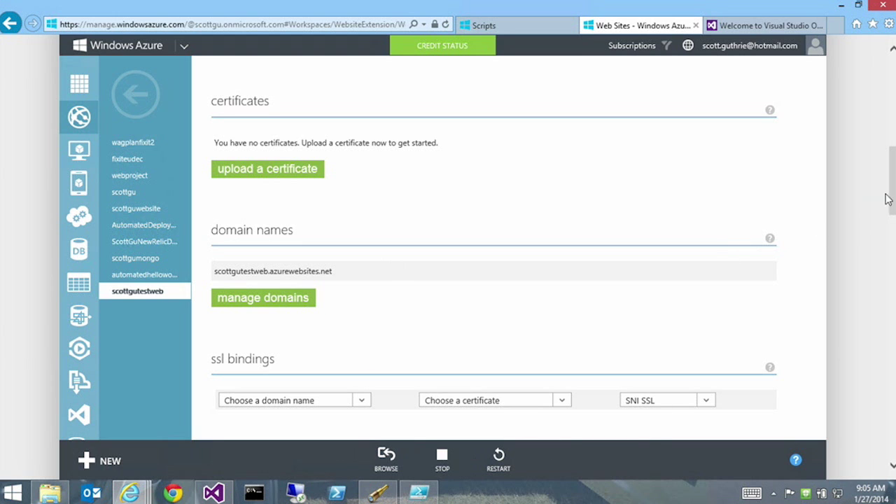
pyautogui.scroll(-2, 889, 200)
pyautogui.scroll(-2, 494, 249)
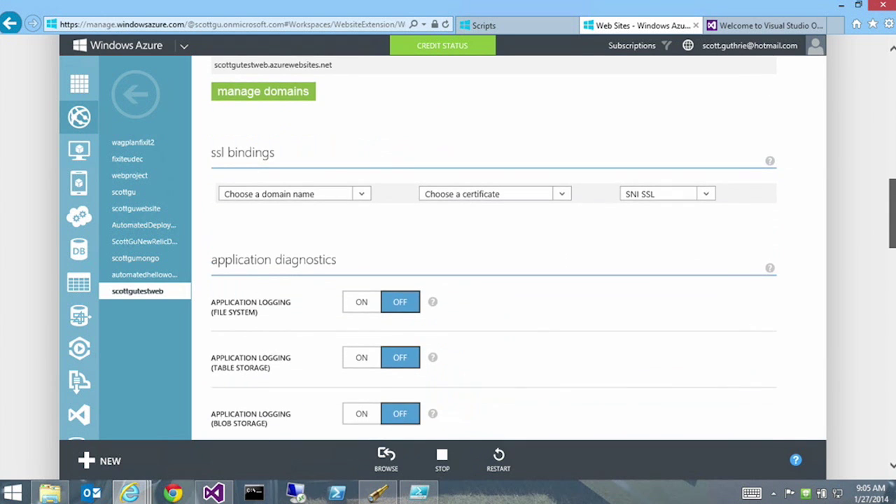
pyautogui.scroll(-1, 493, 248)
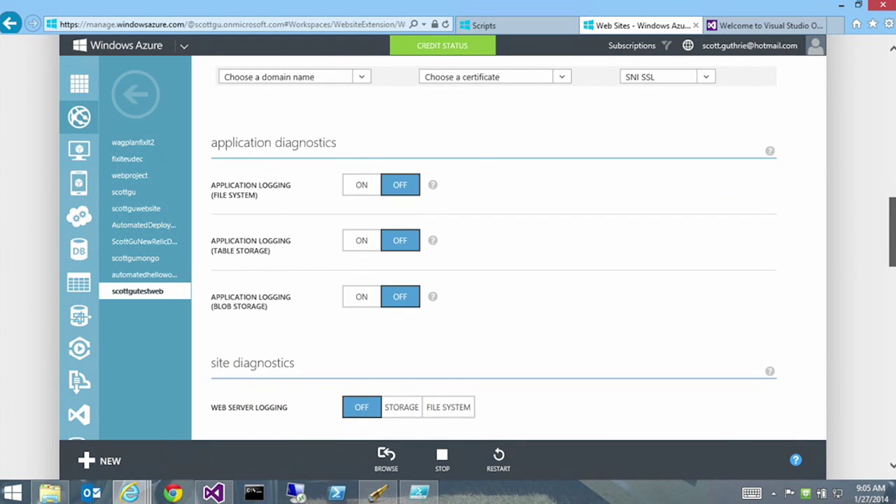
pyautogui.scroll(-3, 494, 249)
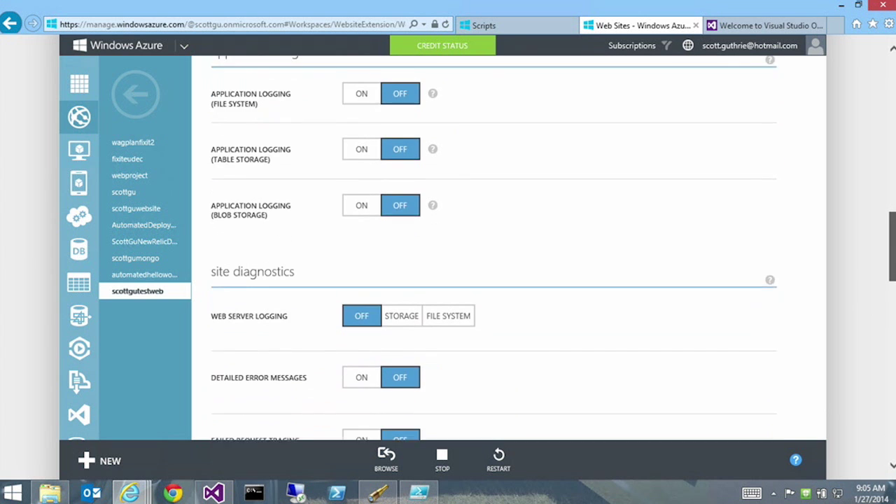
pyautogui.scroll(-5, 493, 248)
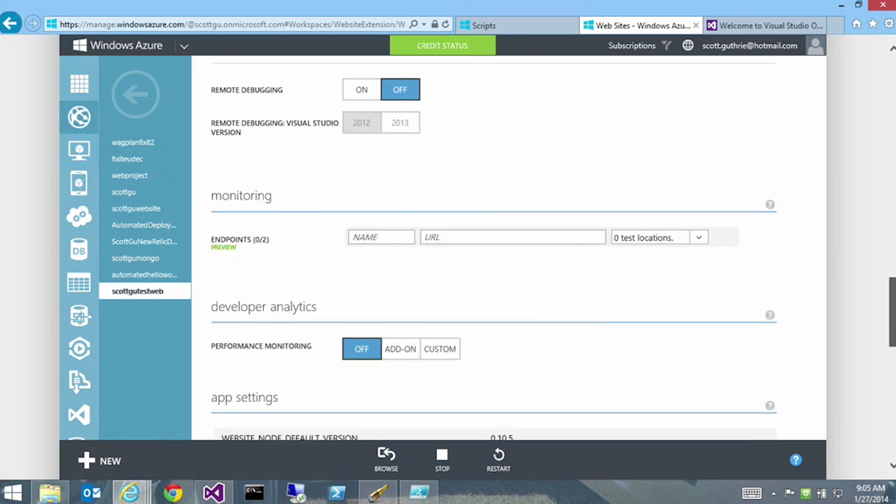
pyautogui.scroll(-1, 493, 256)
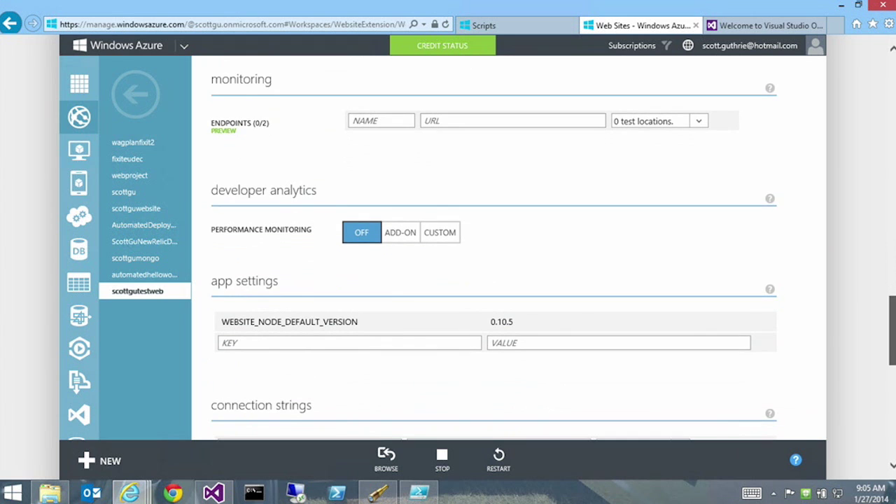
pyautogui.scroll(-1, 493, 248)
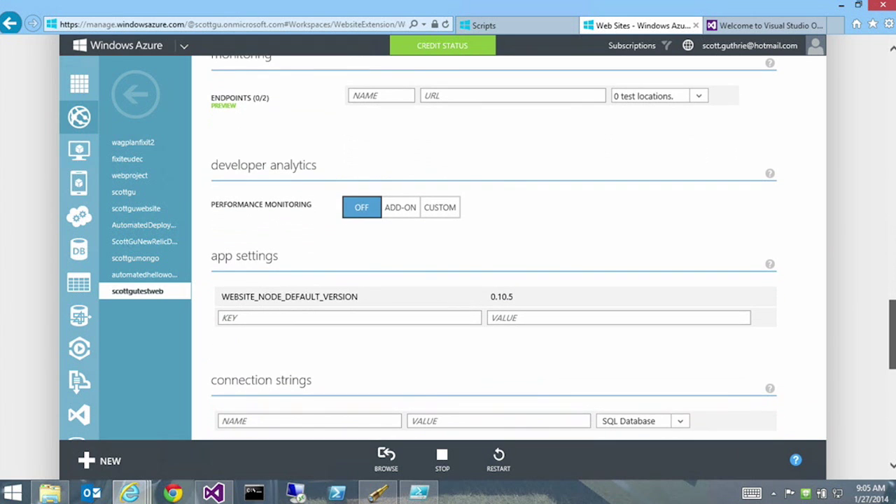
pyautogui.scroll(1, 720, 266)
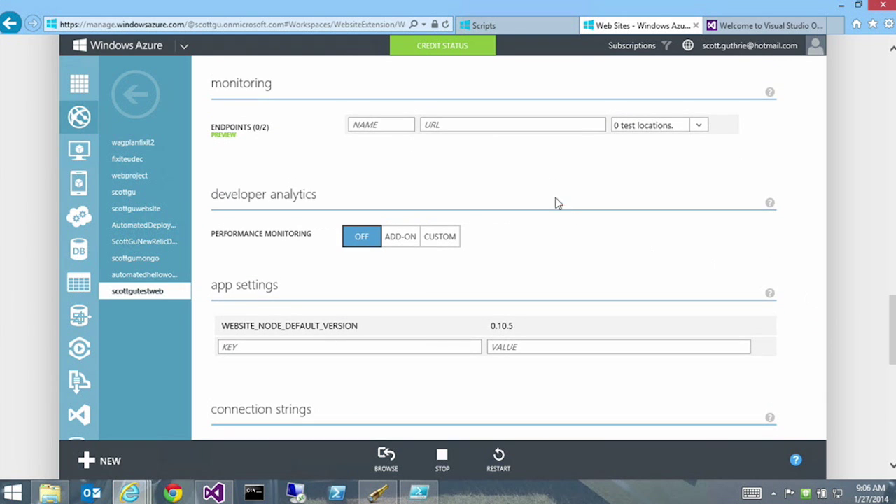
# Step: Examine the URL field and the list of test locations for a monitoring endpoint, leaving all locations unselected
pyautogui.click(571, 127)
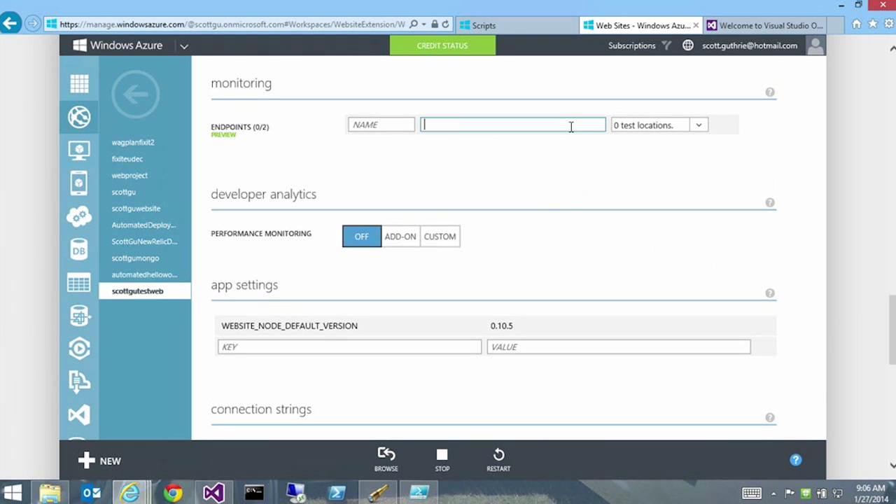
pyautogui.click(698, 126)
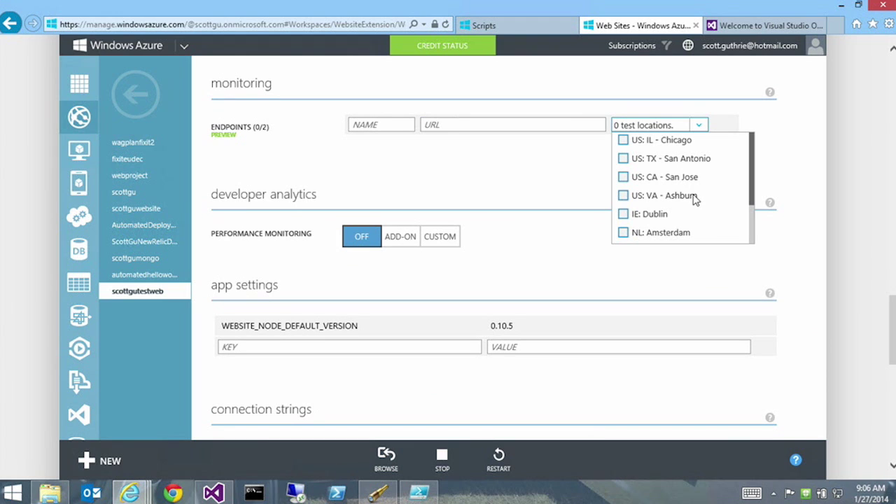
pyautogui.click(701, 126)
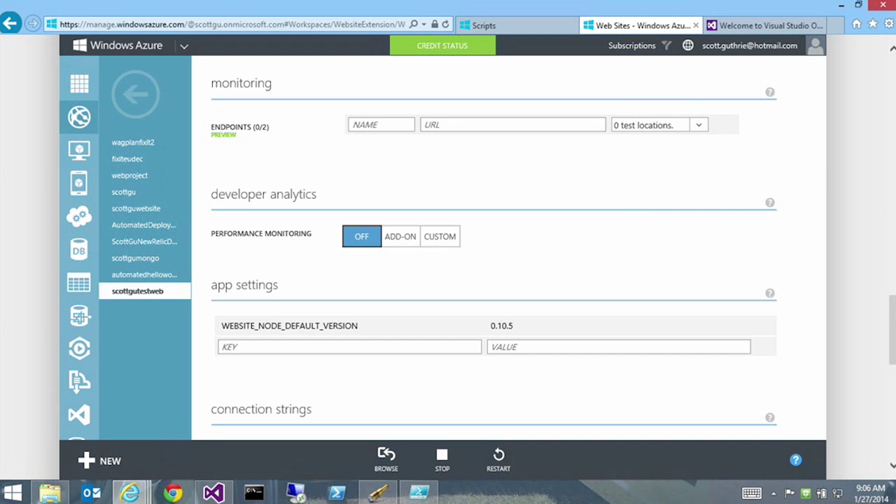
# Step: Examine the connection strings and default documents, then the general settings such as platform, Web Sockets and Always On
pyautogui.scroll(-5, 483, 245)
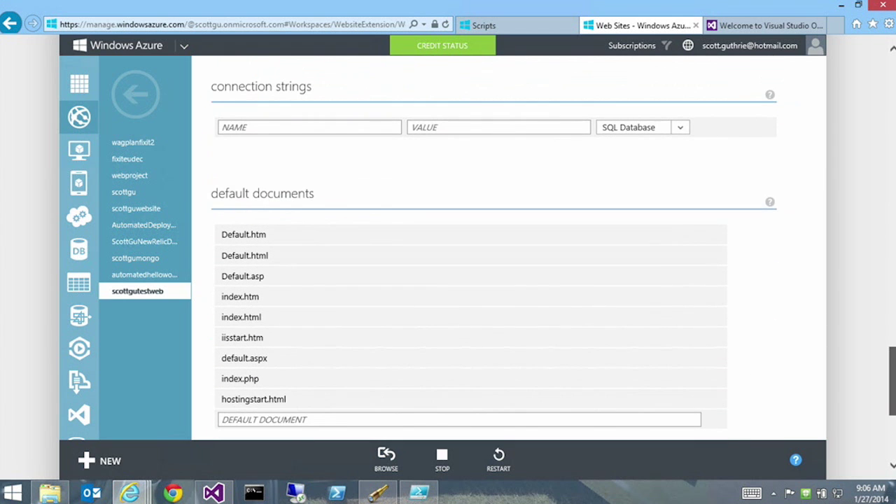
pyautogui.scroll(10, 483, 245)
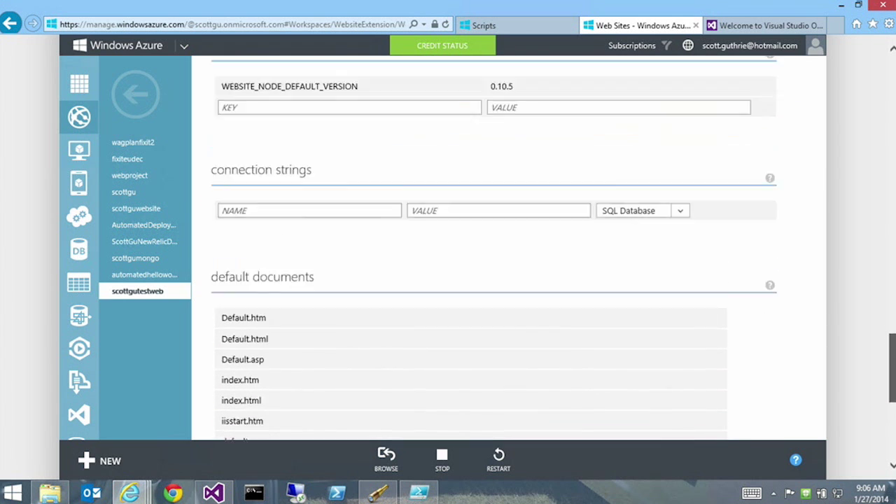
pyautogui.scroll(10, 483, 246)
pyautogui.scroll(-3, 544, 154)
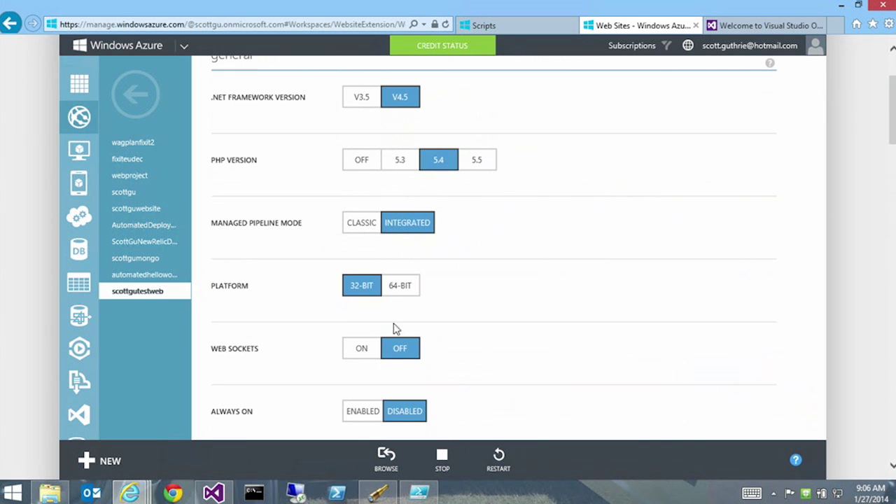
pyautogui.scroll(-1, 371, 358)
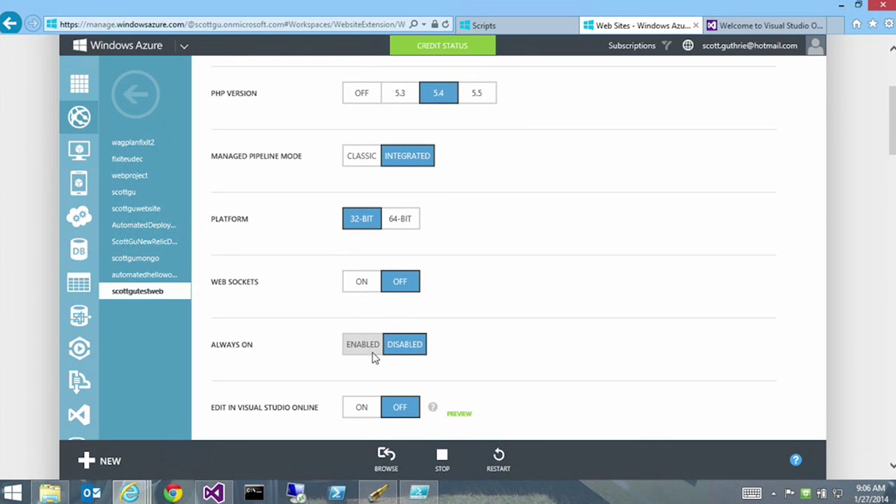
# Step: Return to the site's dashboard, then minimize the remote desktop session to show the PowerPoint presentation
pyautogui.scroll(4, 373, 338)
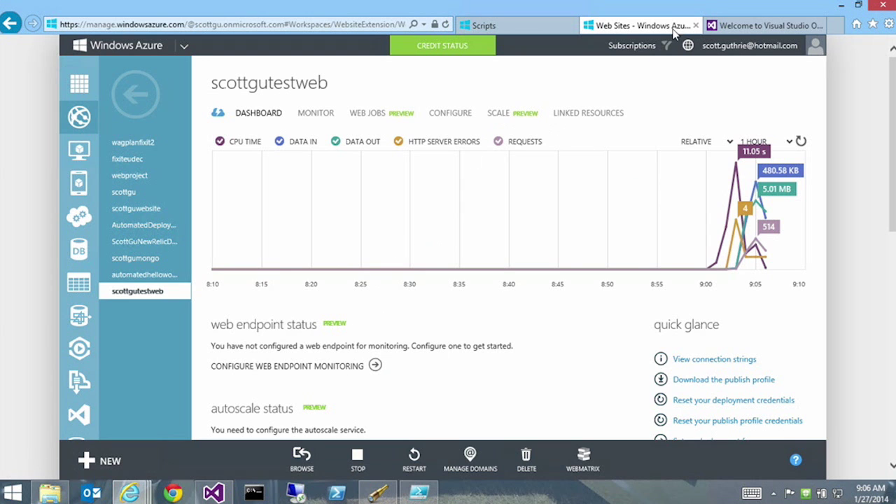
pyautogui.moveTo(624, 10)
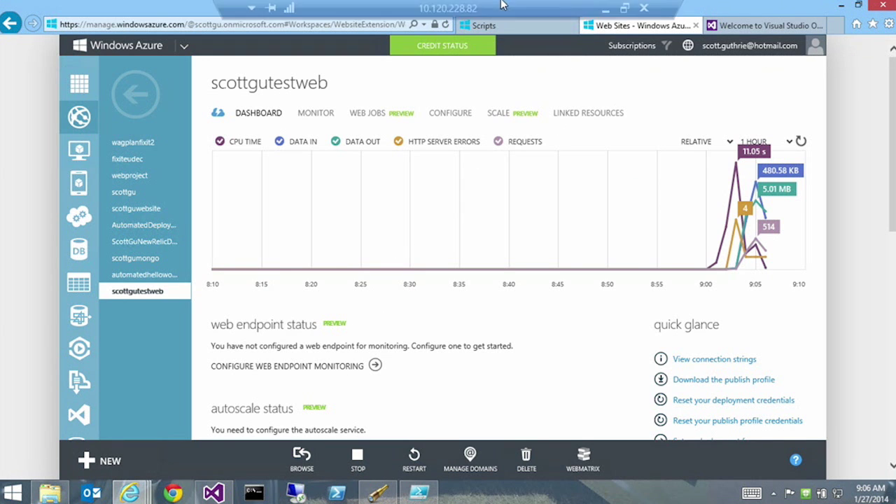
pyautogui.click(605, 10)
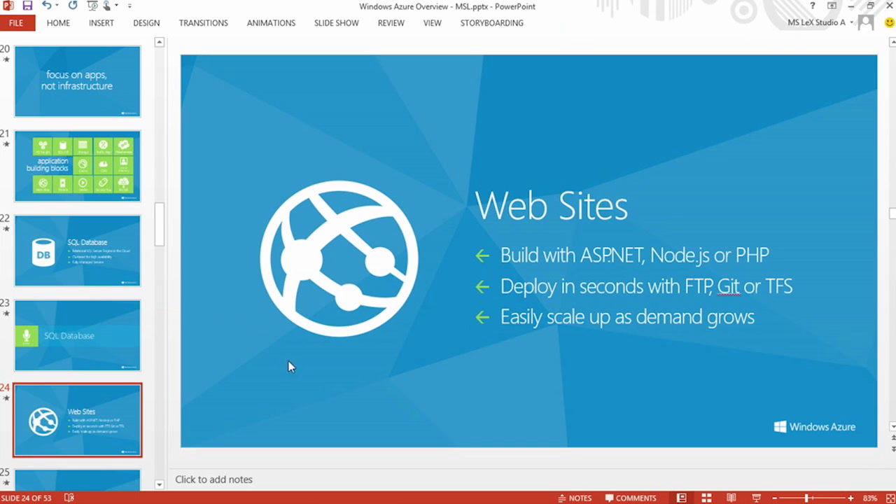
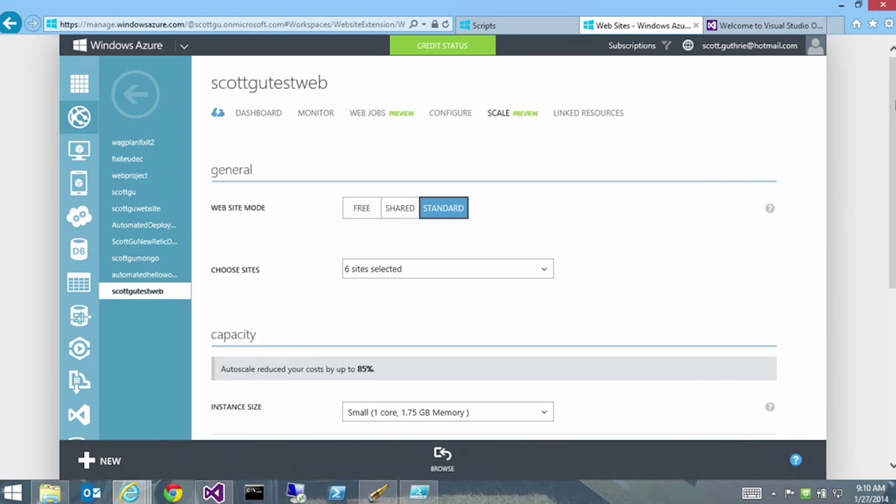
# Step: Try the Free web site mode in the scale settings of scottgutestweb, then set the mode back to Standard
pyautogui.scroll(-3, 895, 103)
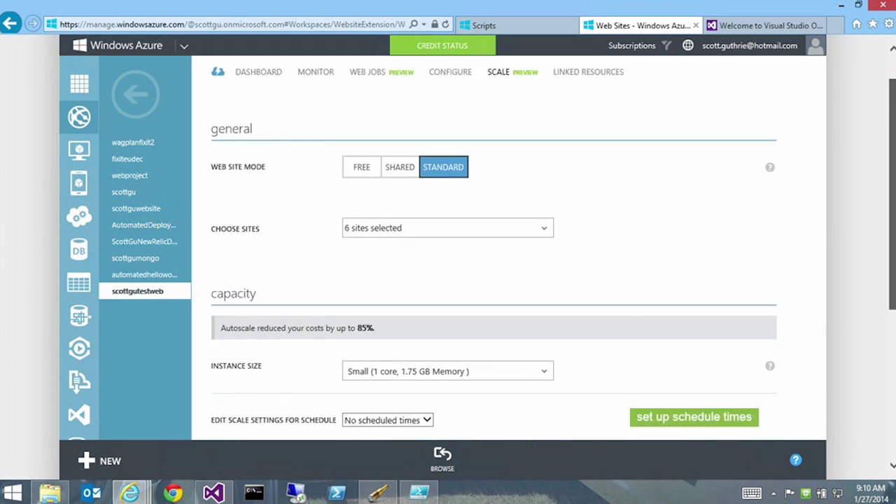
pyautogui.click(362, 85)
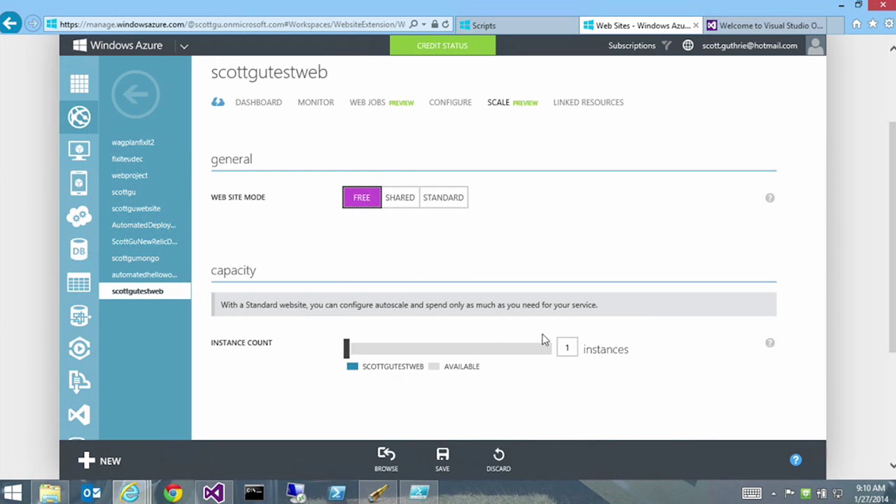
pyautogui.click(438, 201)
# Step: Examine the Small, Medium and Large instance sizes offered under capacity and keep the Small size
pyautogui.scroll(-3, 490, 280)
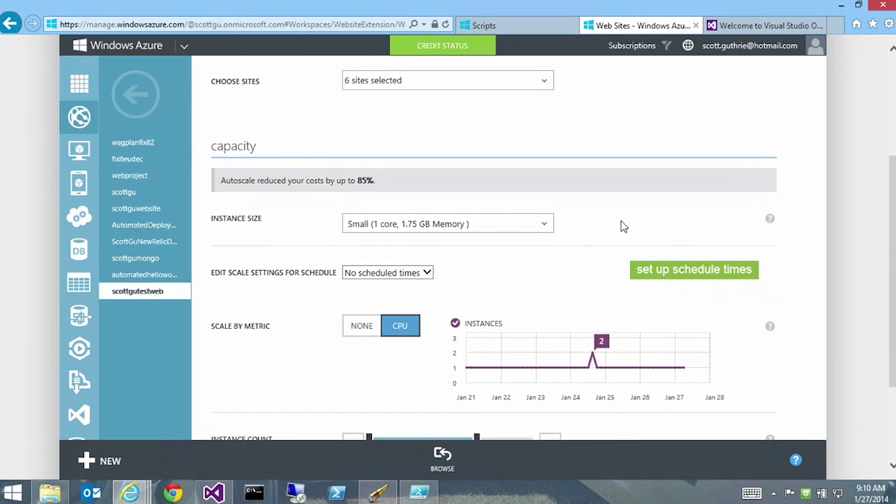
pyautogui.click(511, 230)
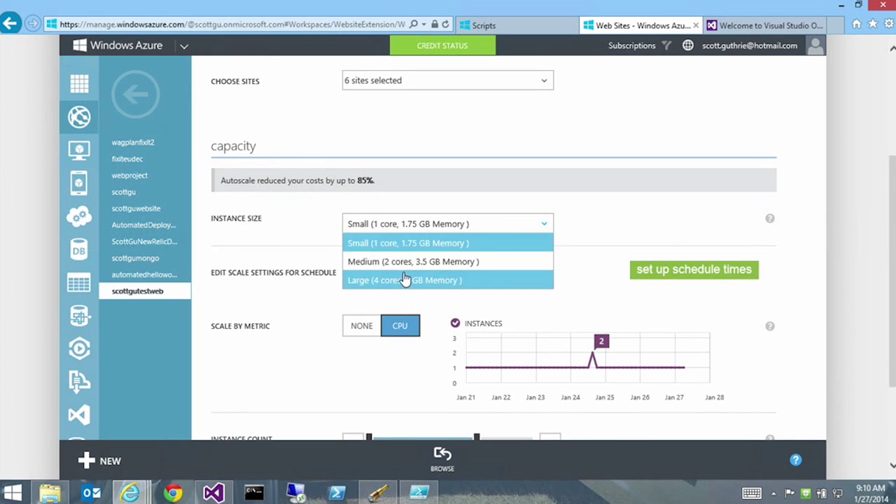
pyautogui.click(411, 219)
# Step: Set scaling by metric to None and the manual instance count to 3
pyautogui.scroll(-2, 683, 317)
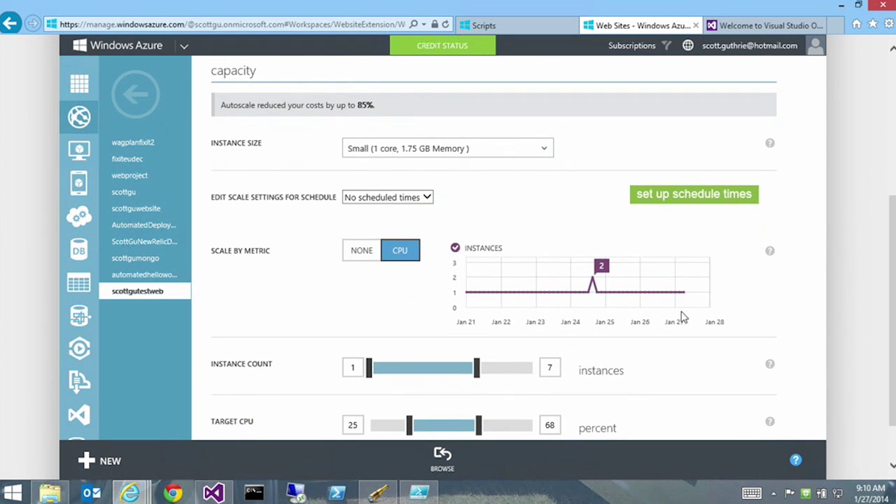
pyautogui.click(362, 251)
pyautogui.moveTo(347, 367); pyautogui.dragTo(404, 372)
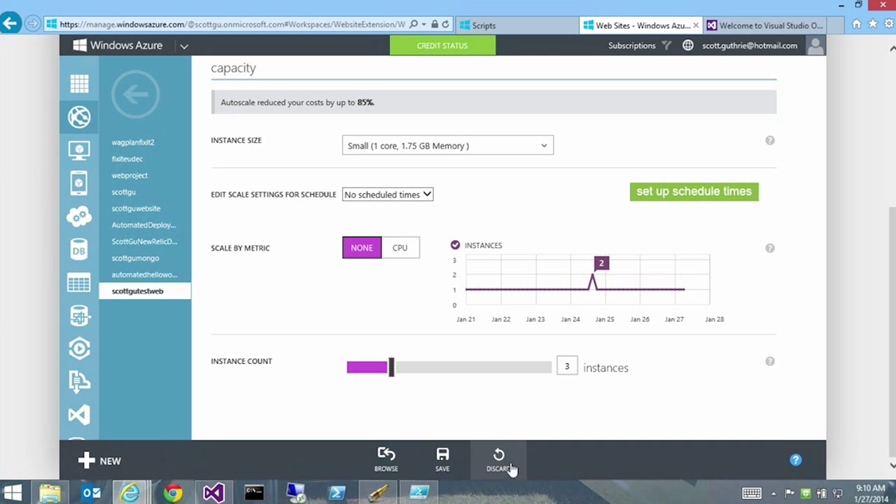
pyautogui.moveTo(401, 374)
pyautogui.mouseDown()
pyautogui.moveTo(493, 380)
pyautogui.moveTo(380, 369)
pyautogui.moveTo(400, 375)
pyautogui.mouseUp()
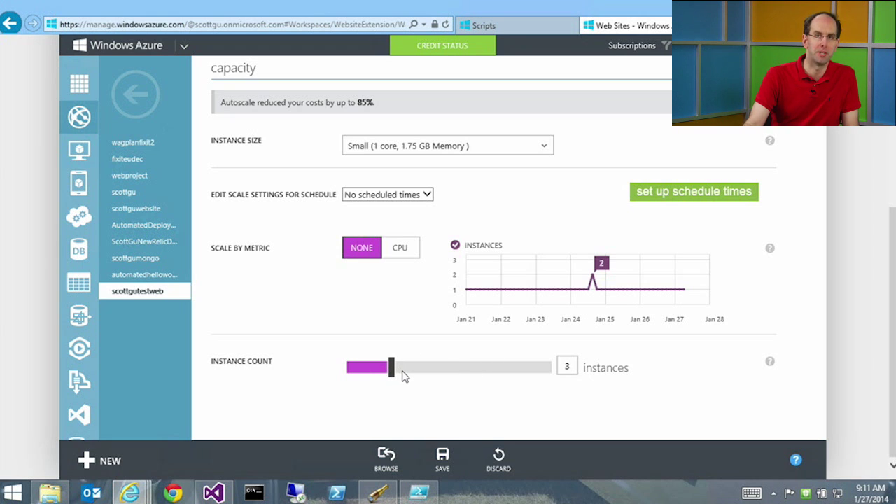
# Step: Autoscale by CPU with a minimum of 2 instances and a target CPU range of 30 to 69 percent
pyautogui.click(401, 257)
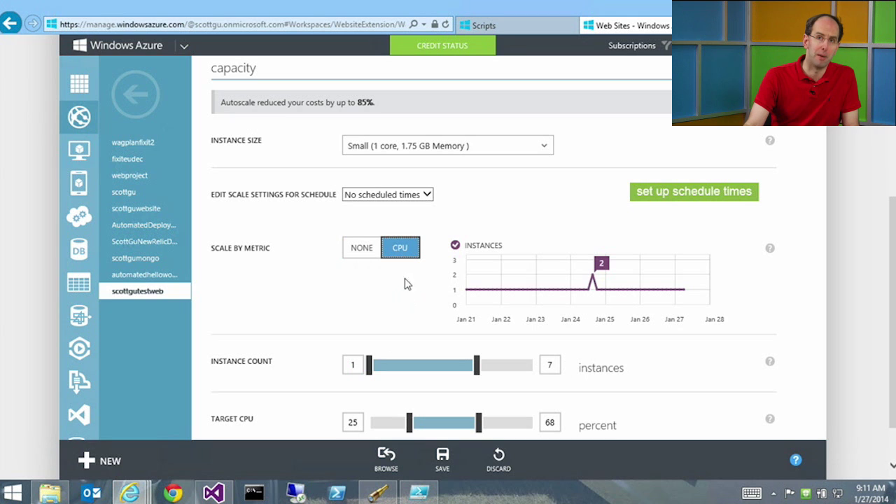
pyautogui.scroll(-1, 403, 326)
pyautogui.scroll(-1, 404, 329)
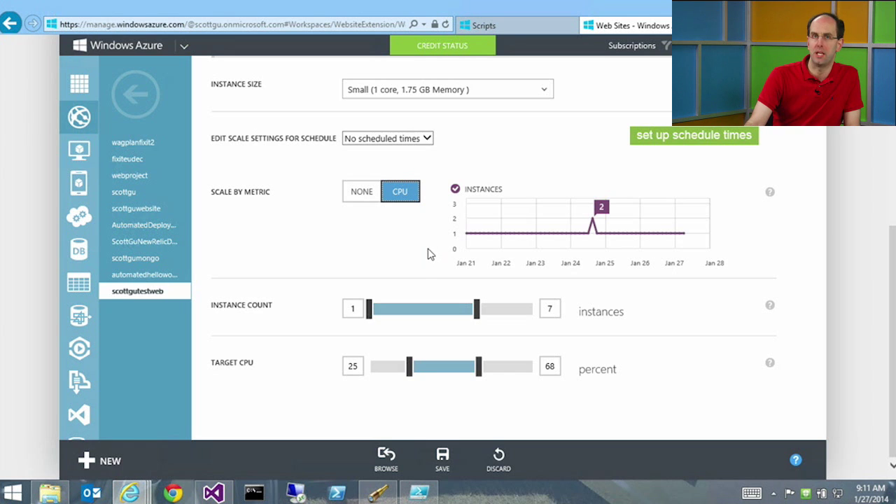
pyautogui.moveTo(369, 310); pyautogui.dragTo(388, 312)
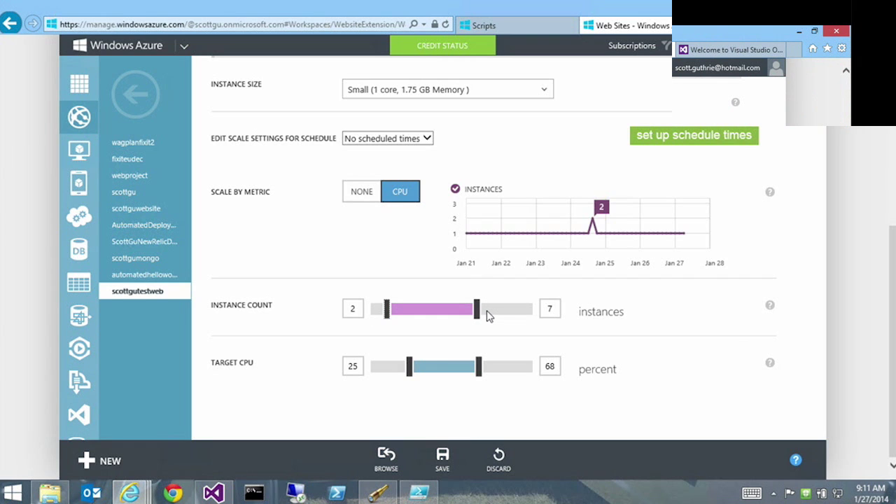
pyautogui.moveTo(409, 366); pyautogui.dragTo(419, 369)
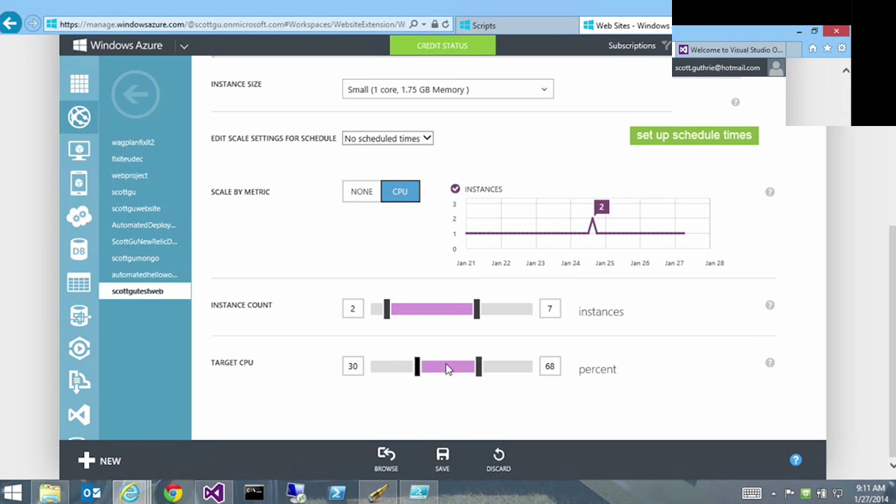
pyautogui.moveTo(477, 368); pyautogui.dragTo(483, 370)
# Step: Save the scale settings and agree to the increase in Standard instances
pyautogui.click(442, 459)
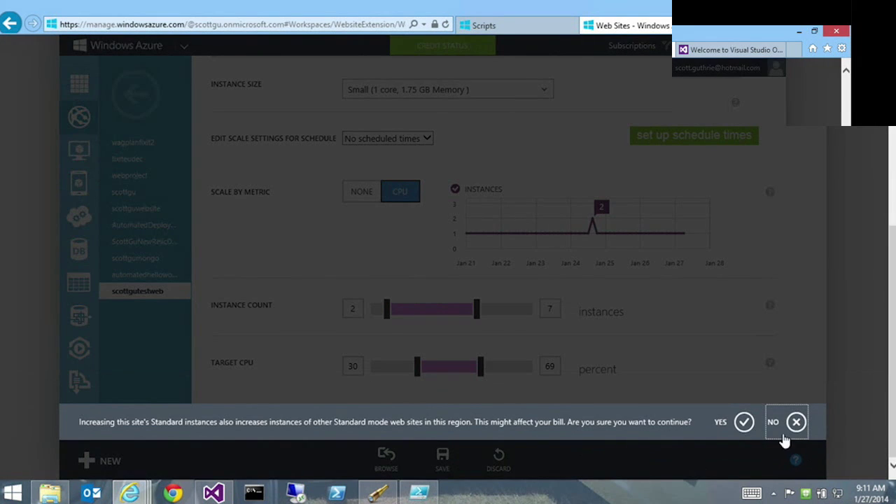
pyautogui.click(745, 423)
pyautogui.moveTo(770, 349)
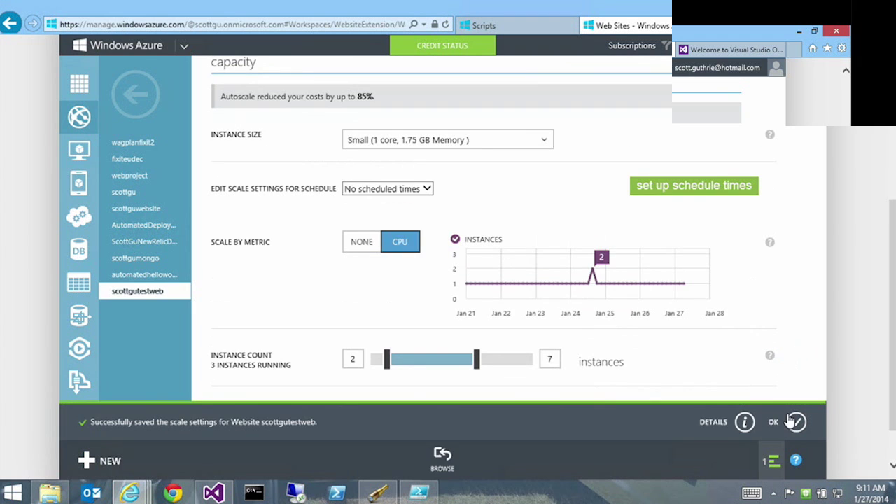
# Step: Dismiss the saved-settings notification and review the instance count and target CPU ranges of the site's autoscale settings
pyautogui.click(796, 422)
pyautogui.scroll(-1, 889, 322)
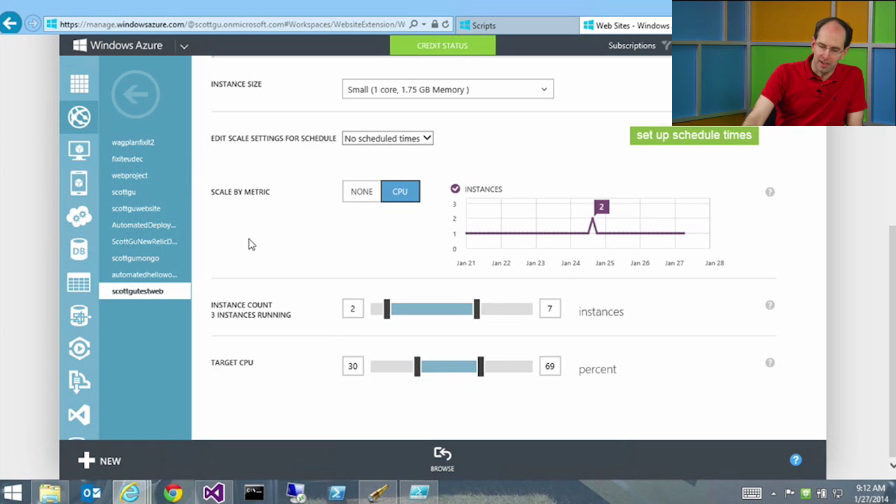
pyautogui.scroll(3, 282, 327)
pyautogui.scroll(-2, 287, 323)
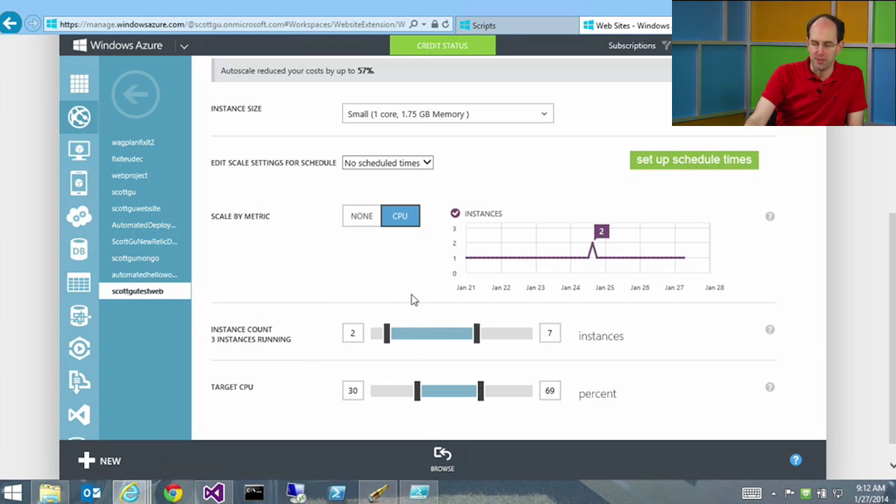
pyautogui.click(551, 390)
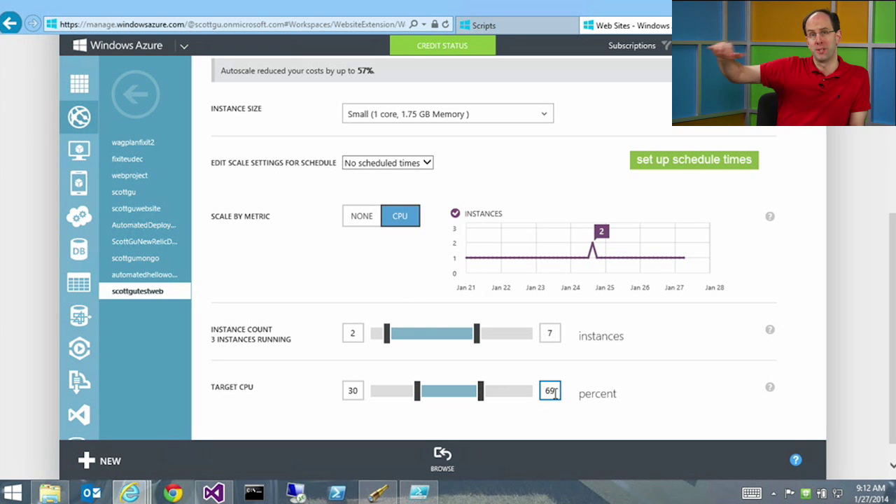
pyautogui.click(489, 315)
pyautogui.click(557, 334)
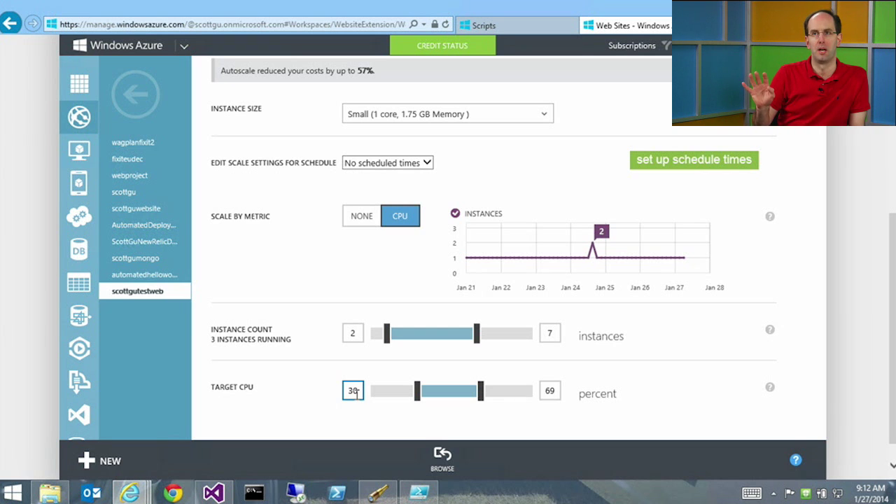
pyautogui.doubleClick(346, 10)
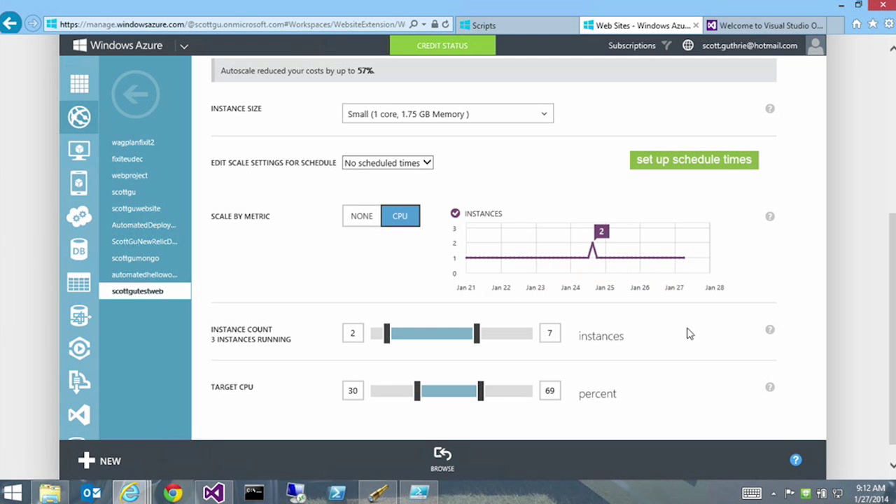
pyautogui.scroll(2, 733, 343)
pyautogui.scroll(-2, 732, 343)
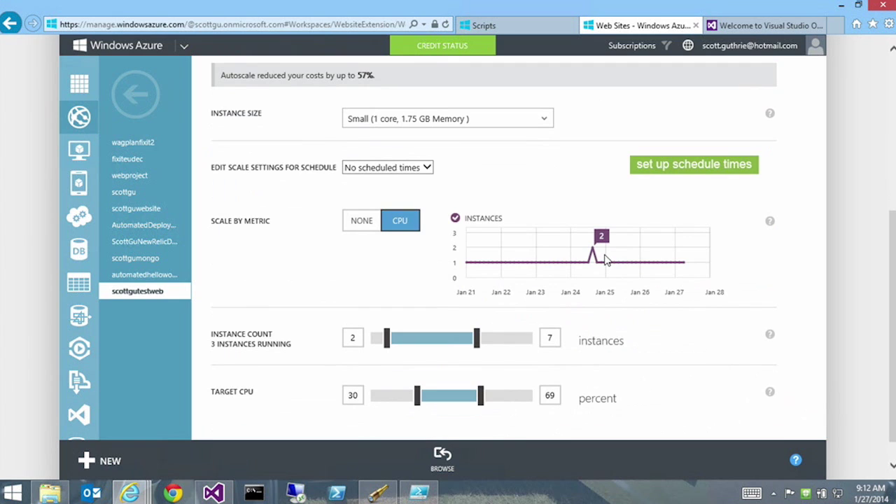
# Step: Examine the autoscale cost savings notice and the site's general and capacity scale settings
pyautogui.scroll(1, 542, 235)
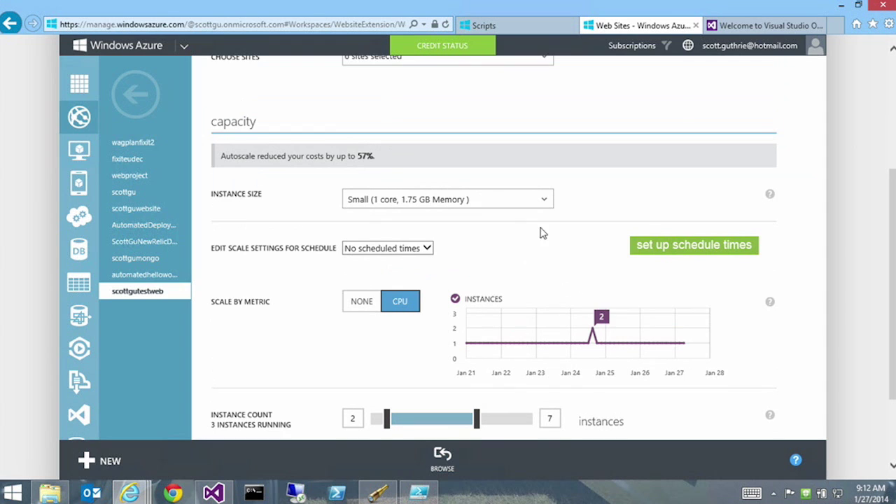
pyautogui.moveTo(220, 157); pyautogui.dragTo(373, 158)
pyautogui.click(376, 157)
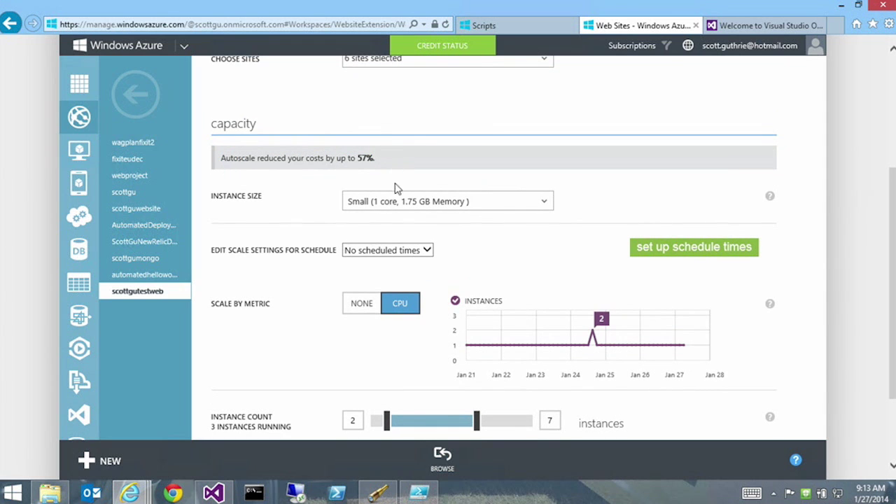
pyautogui.moveTo(358, 158); pyautogui.dragTo(371, 158)
pyautogui.click(461, 189)
pyautogui.scroll(3, 497, 193)
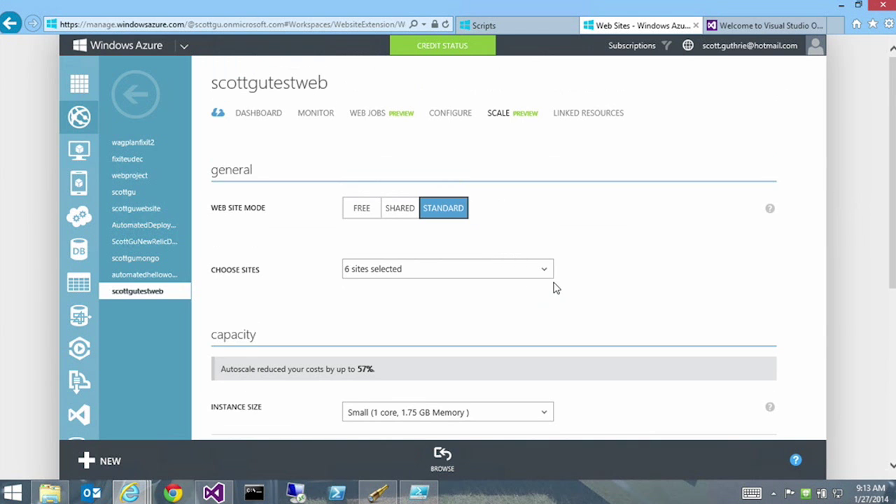
pyautogui.scroll(-3, 554, 287)
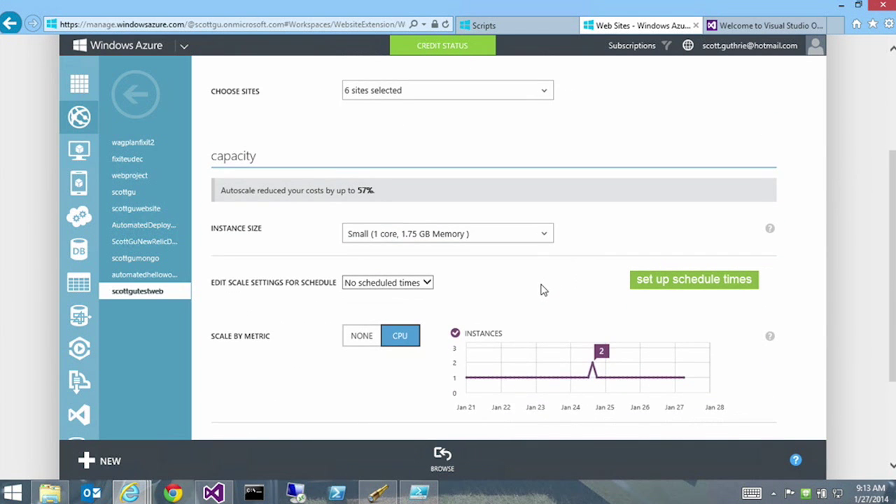
pyautogui.scroll(-1, 546, 287)
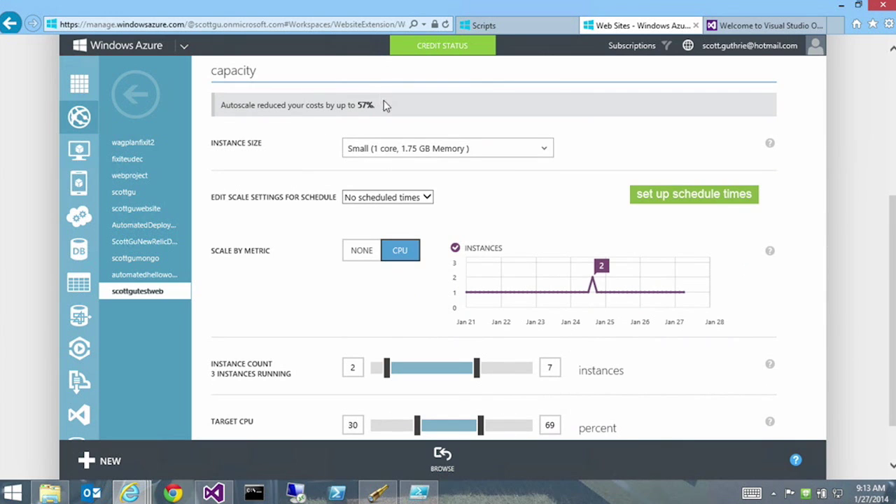
pyautogui.scroll(-1, 560, 244)
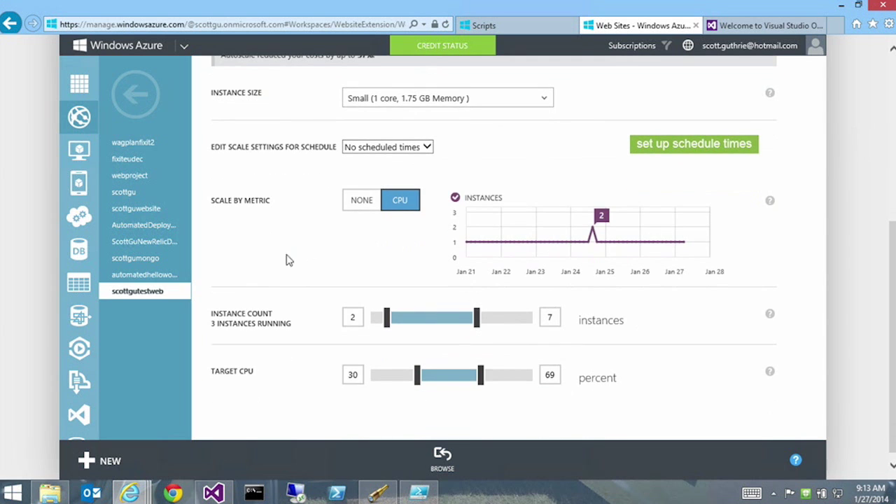
pyautogui.scroll(5, 336, 266)
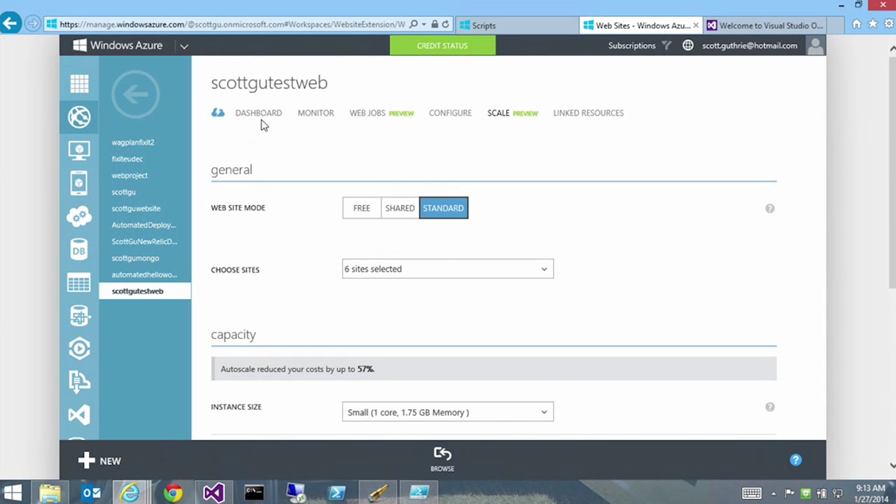
# Step: Open the scottgutestweb dashboard, refresh its metrics chart, and review the autoscale status and usage overview
pyautogui.click(259, 114)
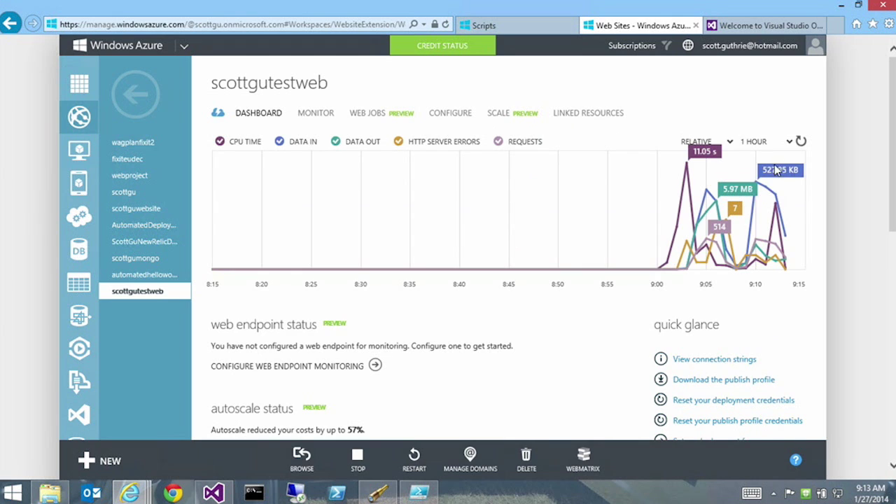
pyautogui.click(801, 140)
pyautogui.scroll(-1, 561, 201)
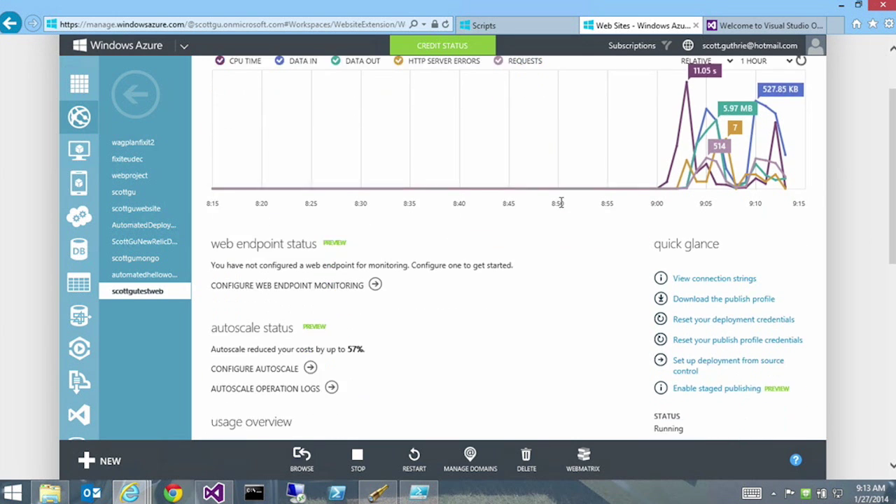
pyautogui.scroll(-2, 560, 202)
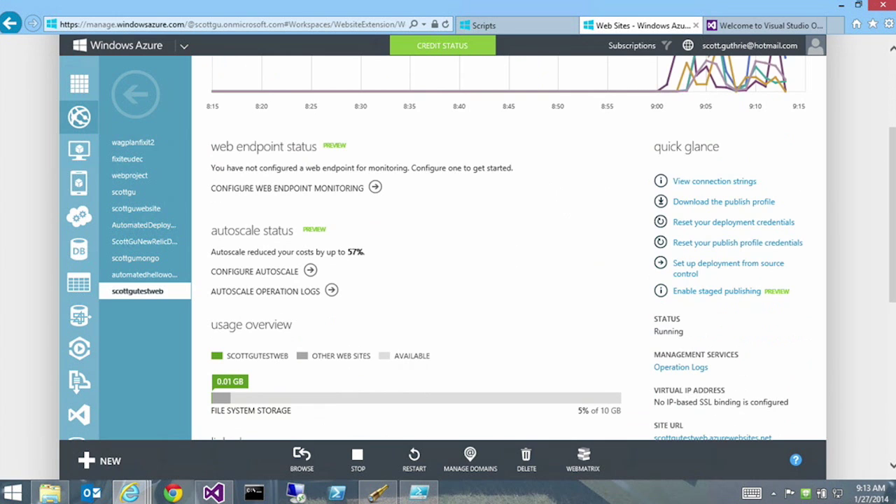
pyautogui.scroll(2, 504, 245)
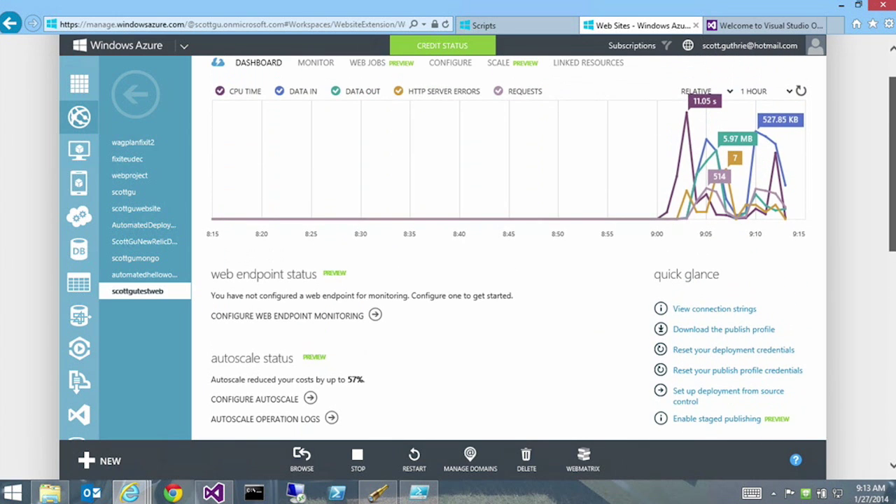
pyautogui.scroll(1, 551, 248)
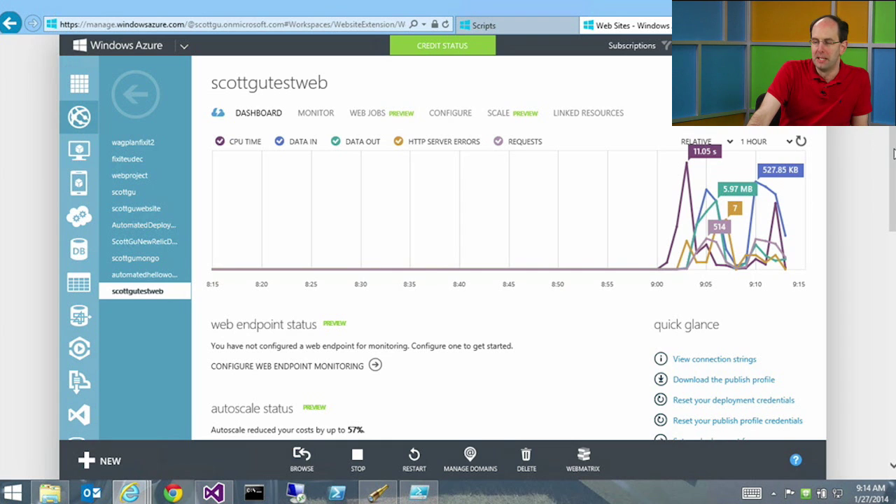
# Step: Enable staged publishing for the scottgutestweb site and dismiss the completion notification
pyautogui.moveTo(894, 154); pyautogui.dragTo(894, 217)
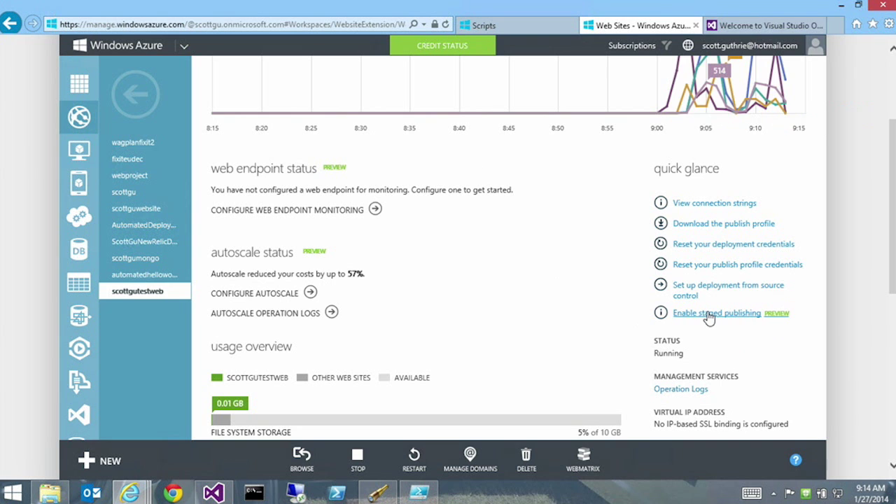
pyautogui.click(710, 315)
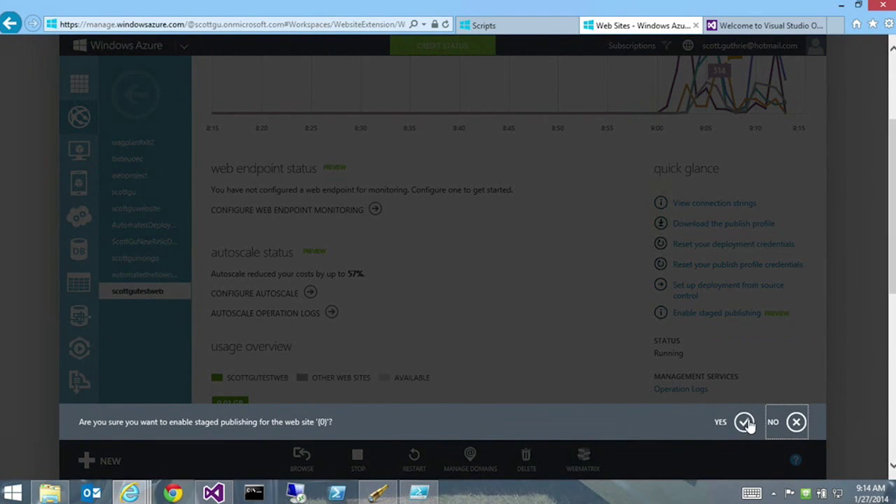
pyautogui.click(745, 422)
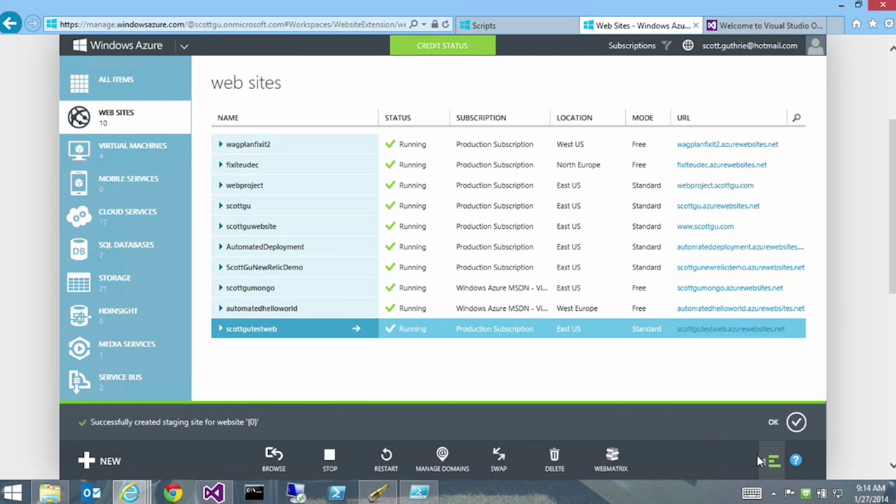
pyautogui.click(796, 422)
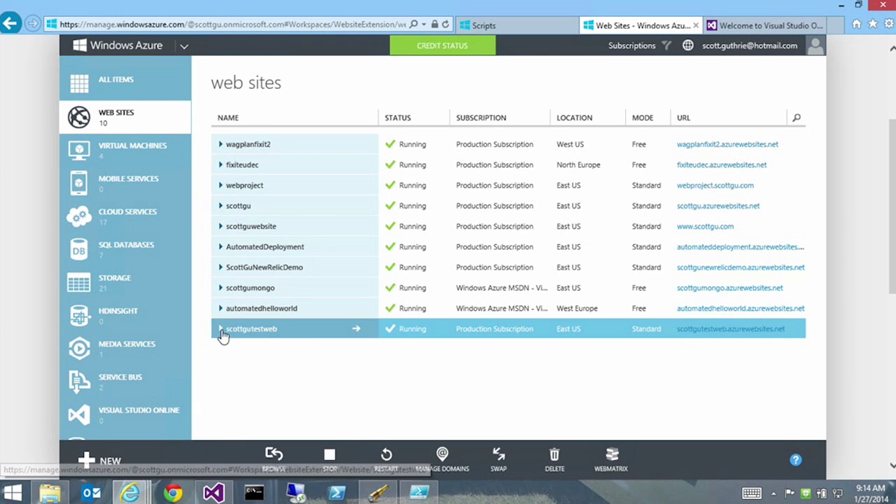
# Step: Expand scottgutestweb in the web sites list, try to open its staging site, and return to the list
pyautogui.click(221, 329)
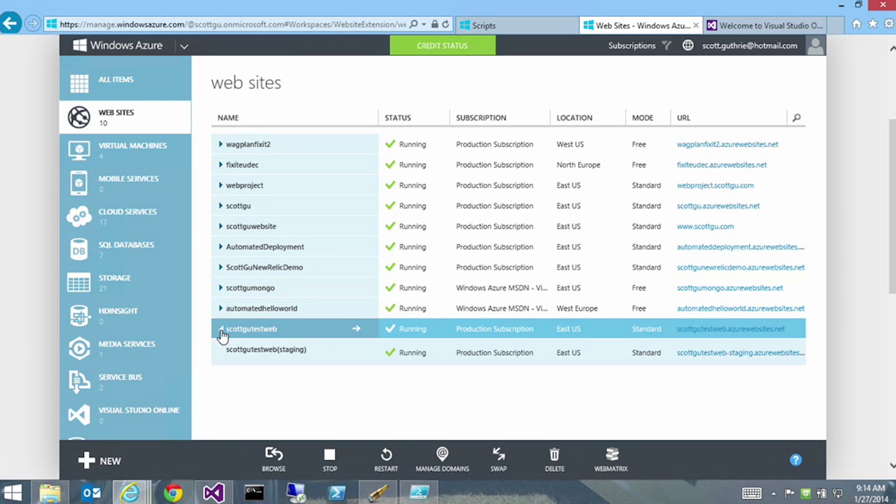
pyautogui.click(273, 352)
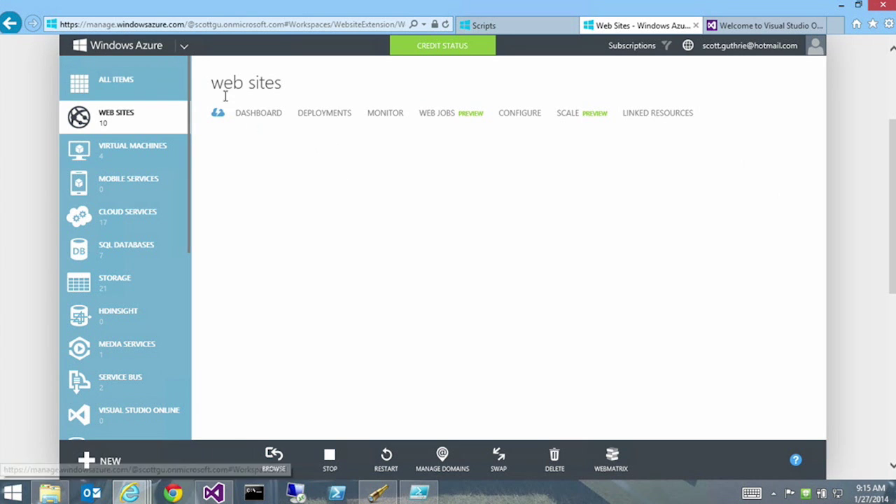
pyautogui.click(132, 119)
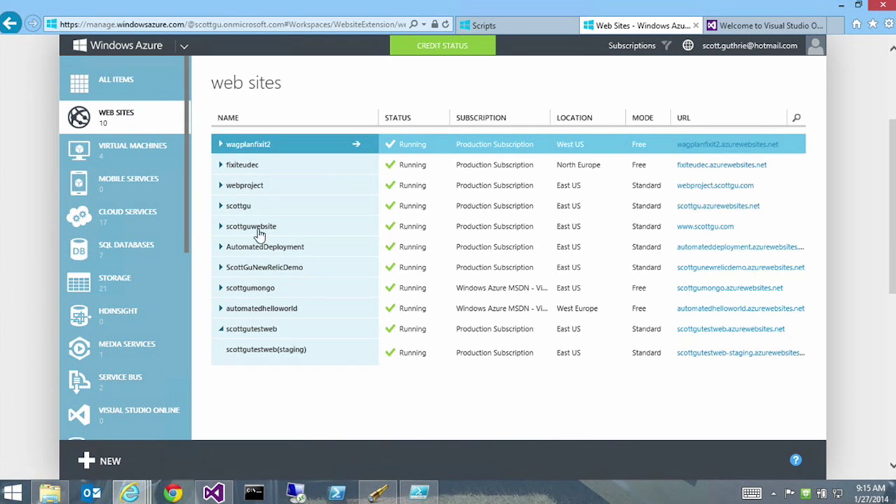
# Step: View the dashboard of the main scottgutestweb site and return to the web sites list
pyautogui.click(276, 330)
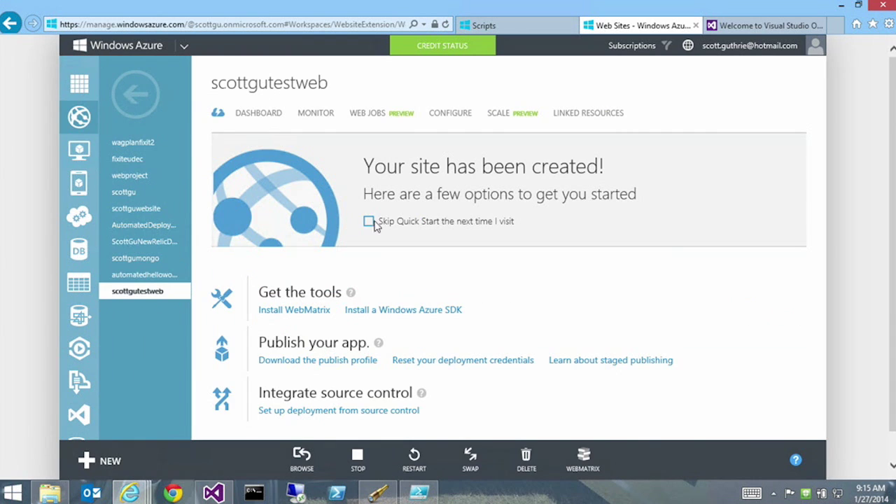
pyautogui.click(260, 114)
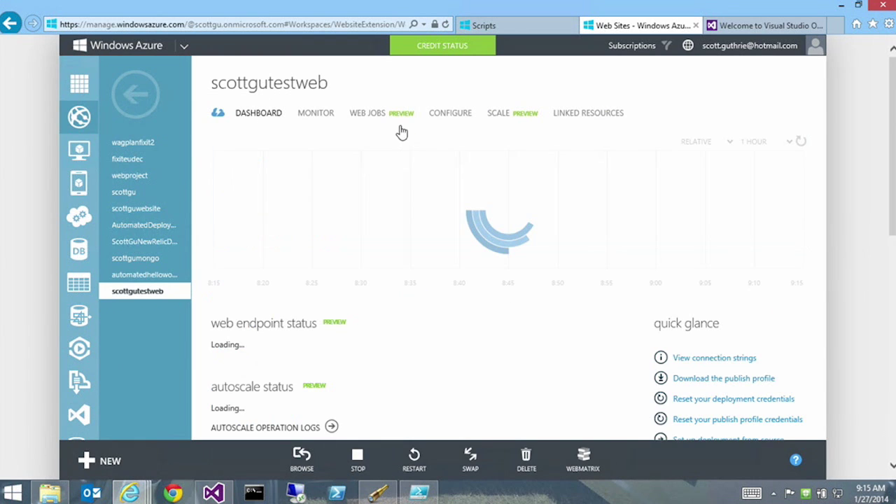
pyautogui.click(137, 95)
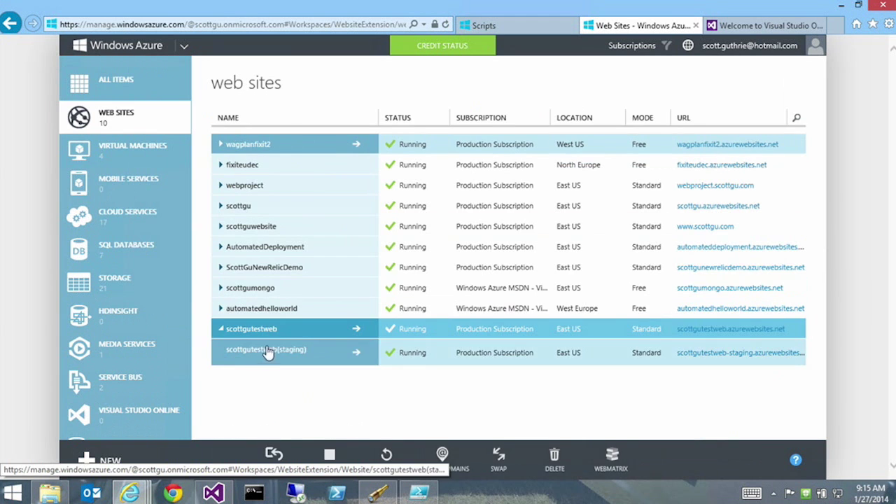
# Step: Try again to open scottgutestweb(staging), and return to the web sites list by way of the all items list
pyautogui.click(287, 350)
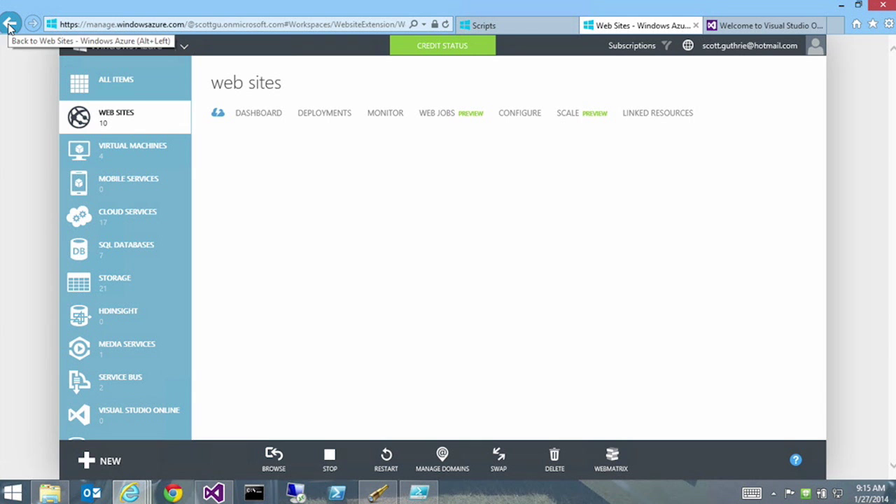
pyautogui.click(126, 82)
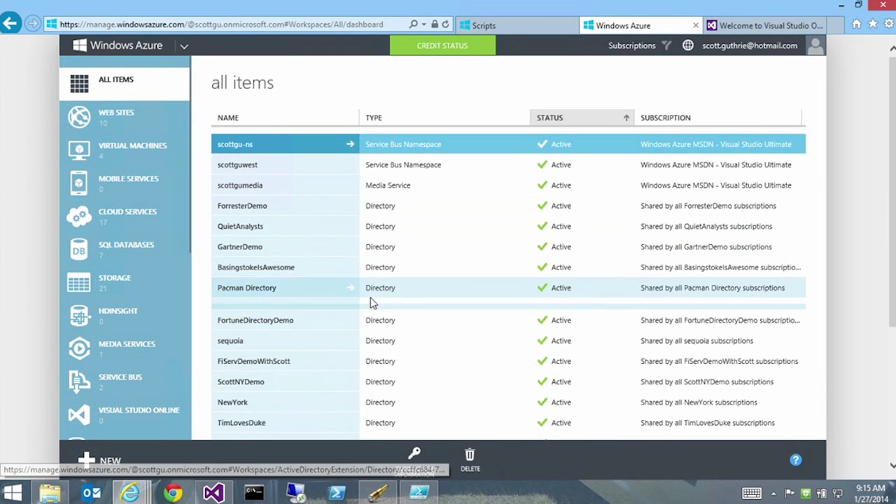
pyautogui.scroll(-3, 371, 302)
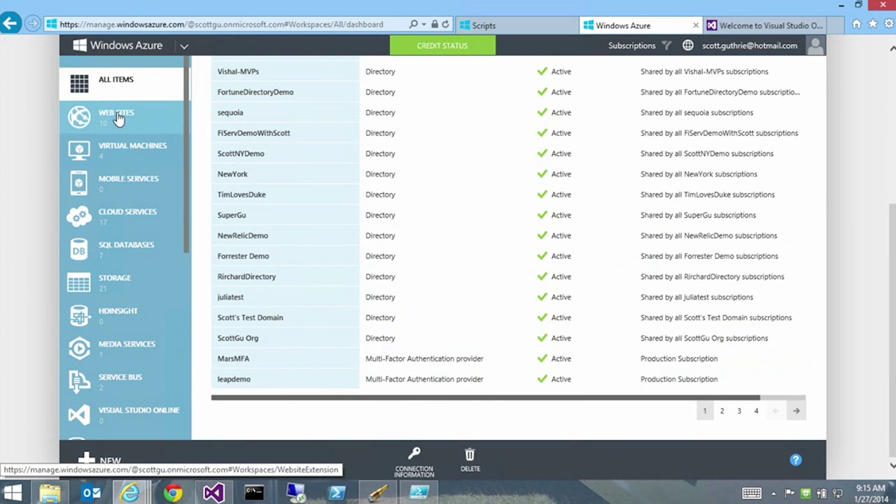
pyautogui.click(117, 117)
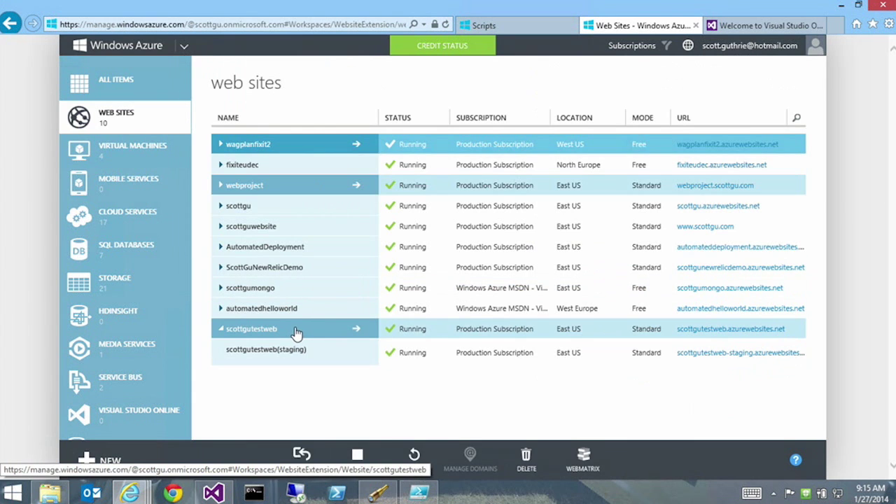
# Step: Open the main scottgutestweb site's dashboard, revisit the web sites list, and reopen the dashboard
pyautogui.click(296, 333)
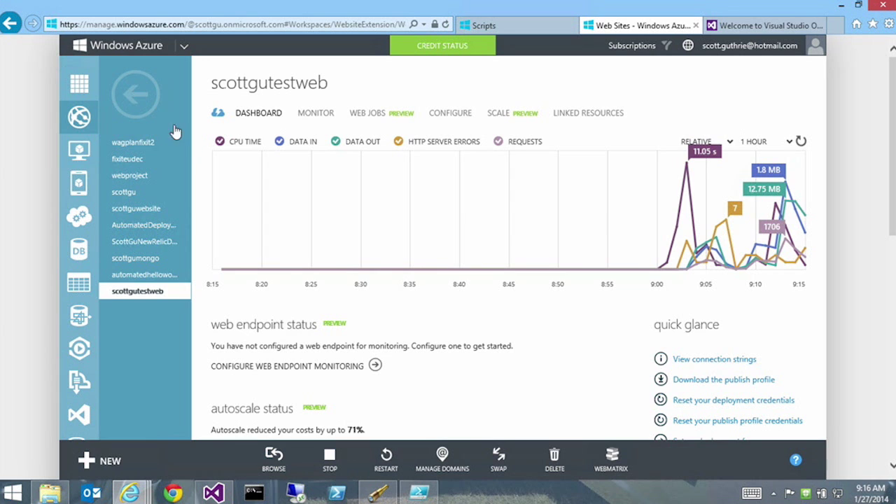
pyautogui.click(135, 95)
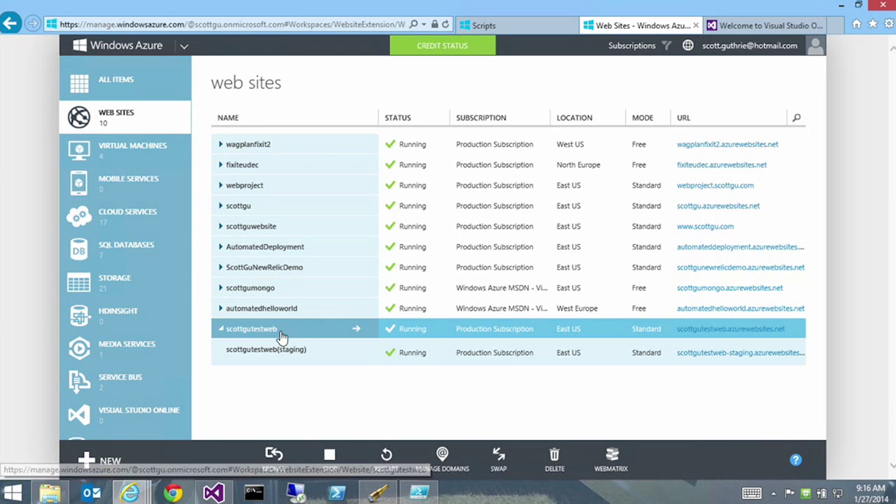
pyautogui.click(277, 330)
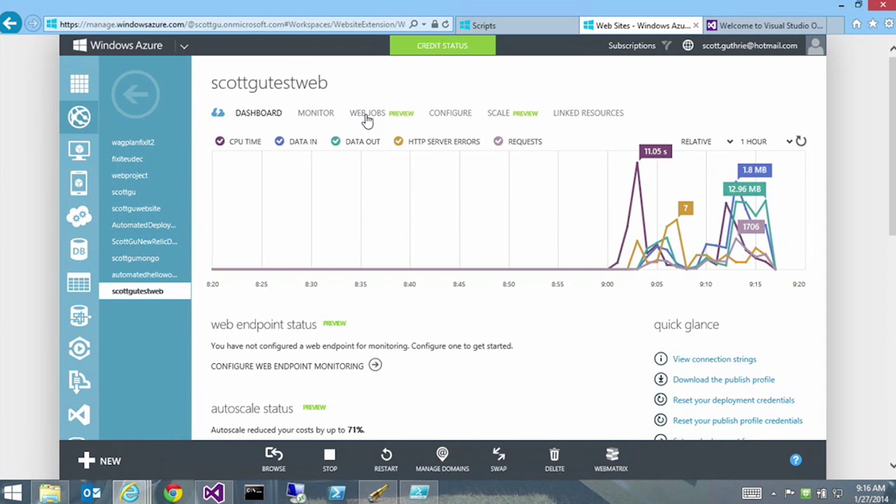
# Step: View the web jobs of scottgutestweb and the new web job settings form, and close the form without adding one
pyautogui.click(367, 115)
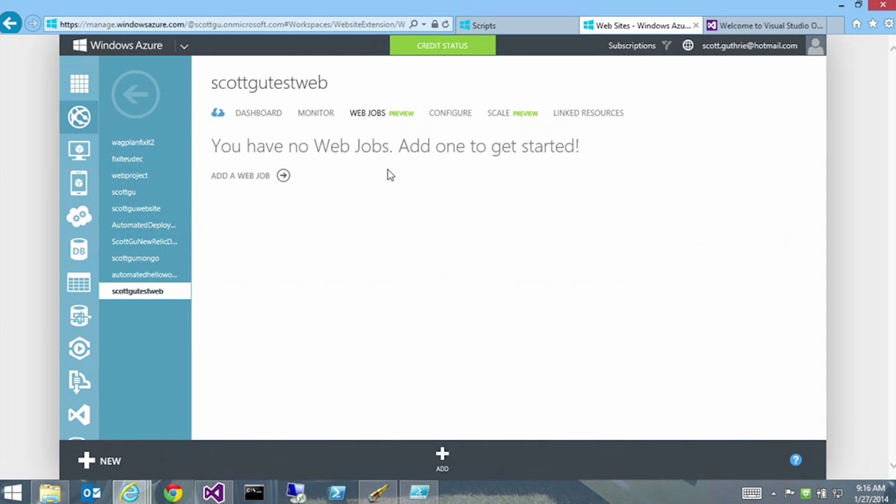
pyautogui.click(247, 176)
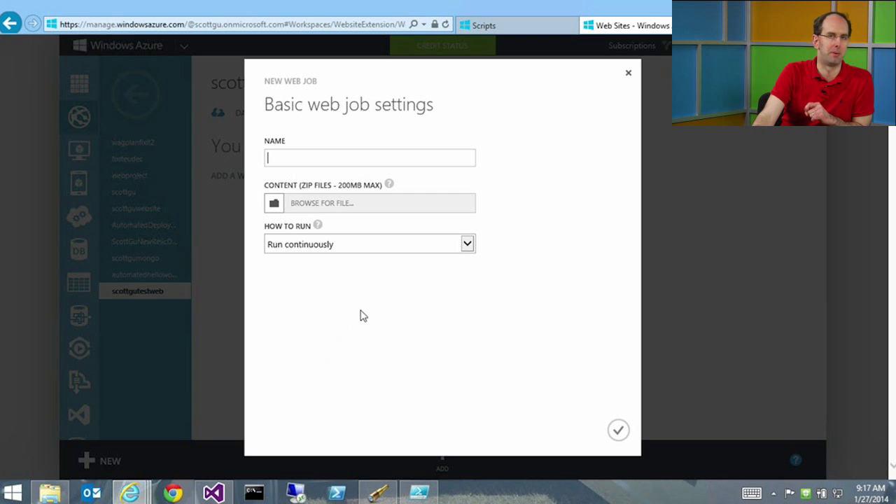
pyautogui.click(629, 74)
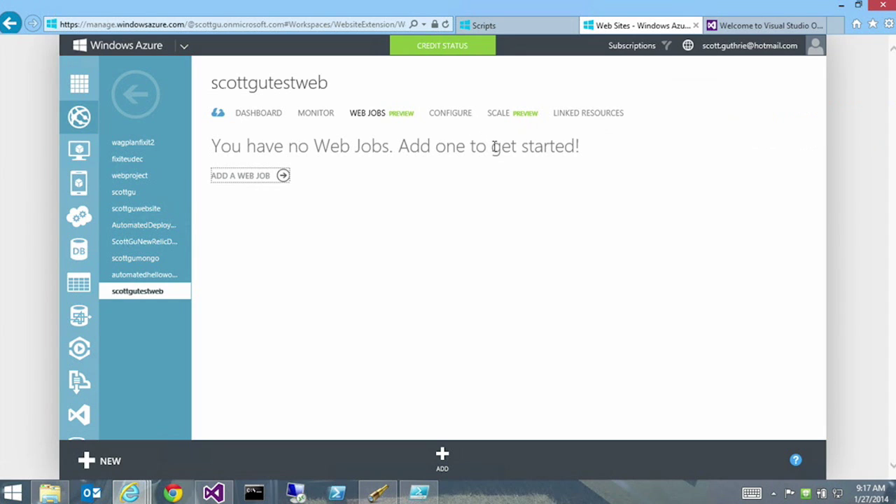
# Step: Return to the scottgutestweb dashboard and switch to the Windows Azure Overview presentation in PowerPoint
pyautogui.click(256, 118)
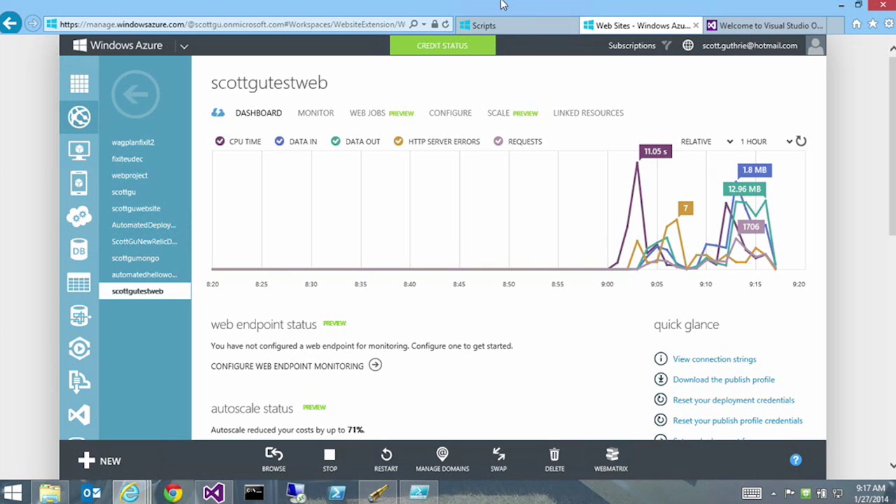
pyautogui.moveTo(530, 6)
pyautogui.click(607, 8)
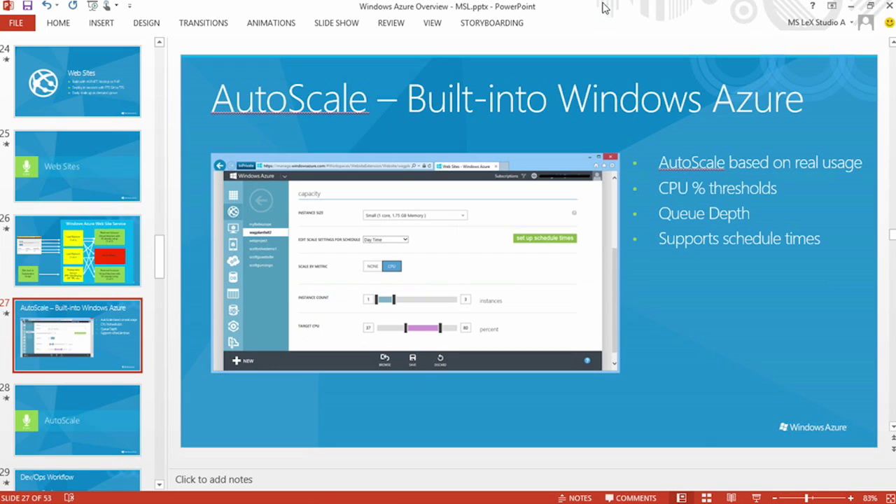
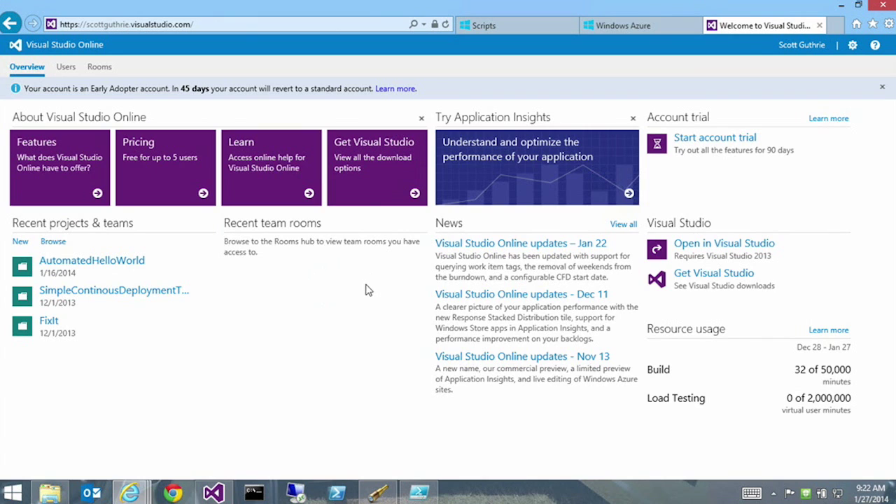
# Step: Check the Windows Azure portal's all items list, and open the AutomatedHelloWorld project's code in Visual Studio Online
pyautogui.click(644, 30)
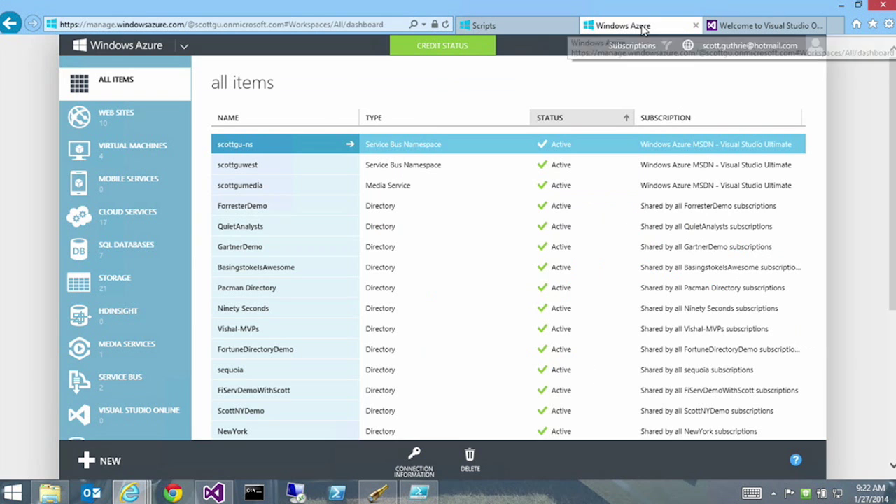
pyautogui.click(756, 25)
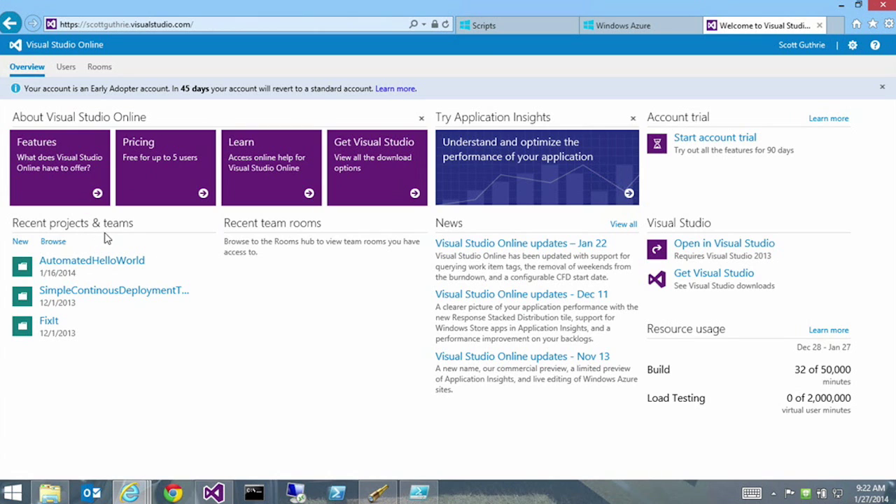
pyautogui.click(85, 267)
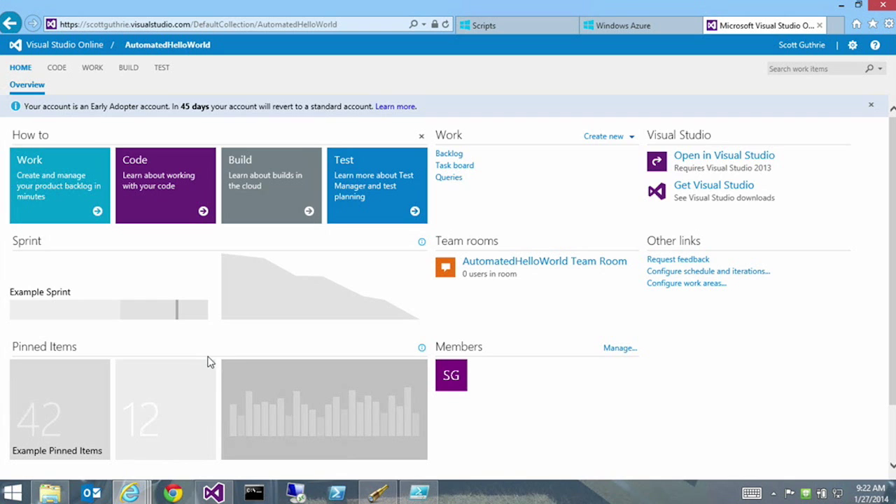
pyautogui.click(59, 70)
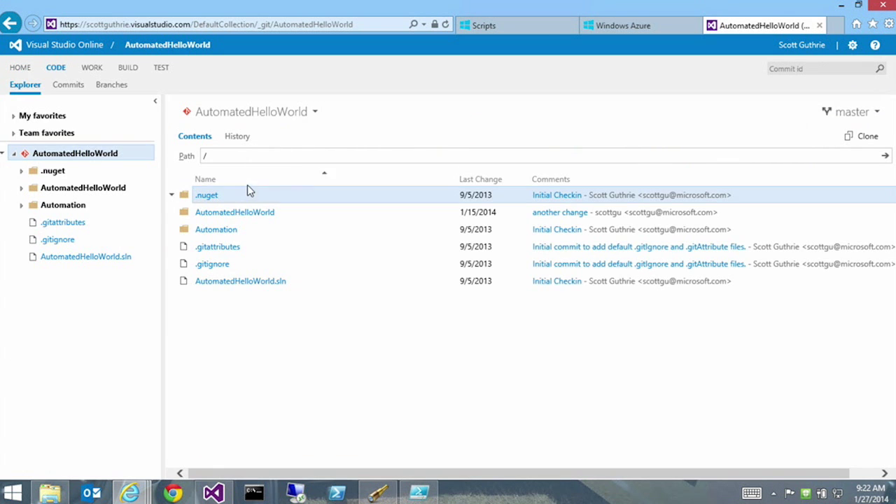
# Step: Open HomeController.cs from the AutomatedHelloWorld project's Controllers folder and examine the message in its About action
pyautogui.click(22, 188)
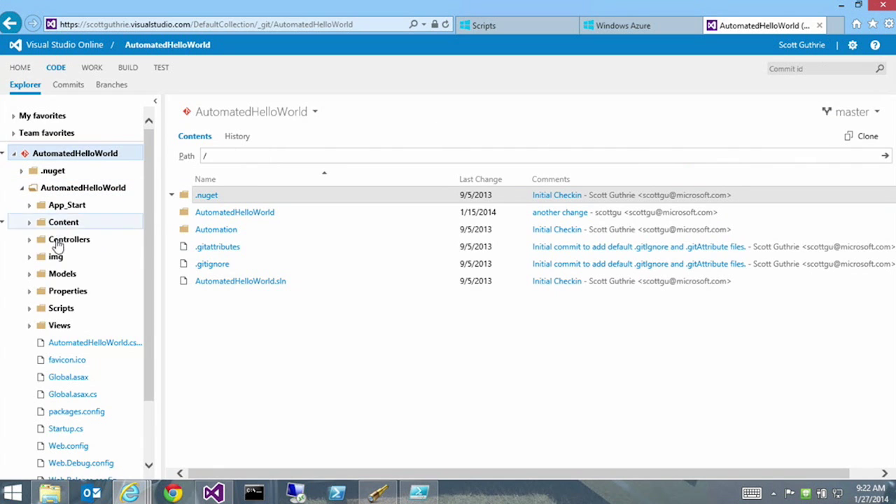
pyautogui.click(38, 242)
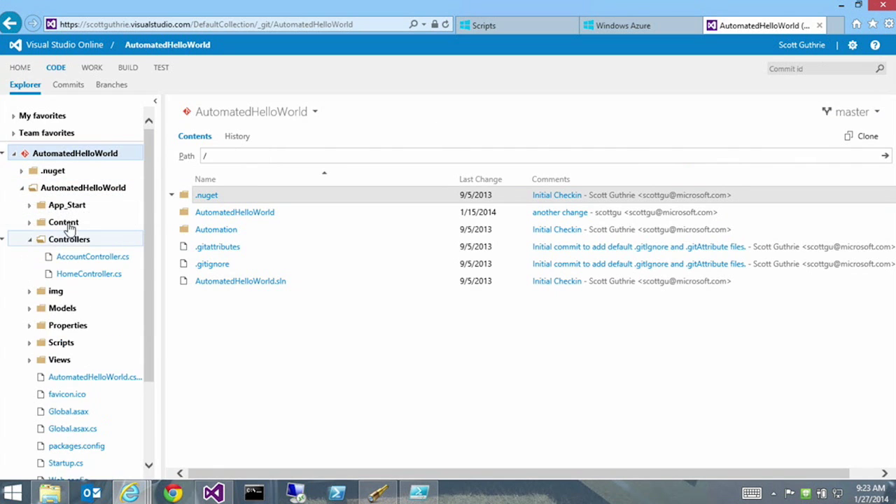
pyautogui.click(84, 275)
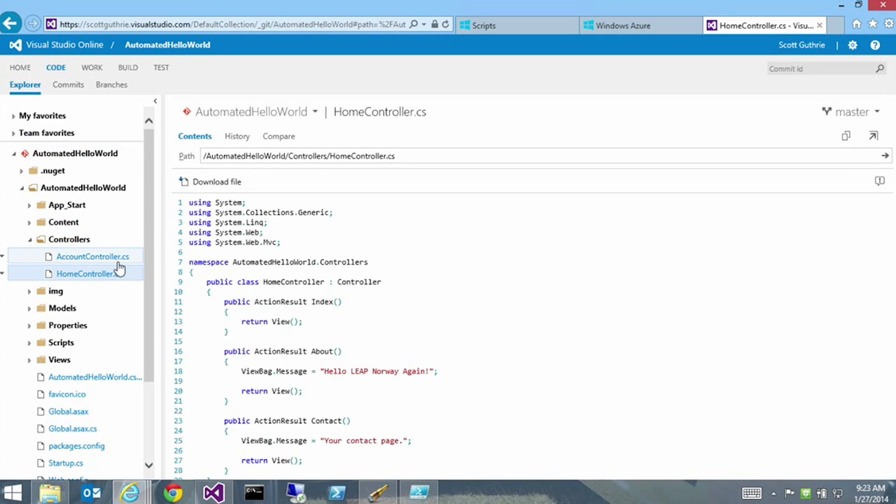
pyautogui.moveTo(363, 369); pyautogui.dragTo(437, 370)
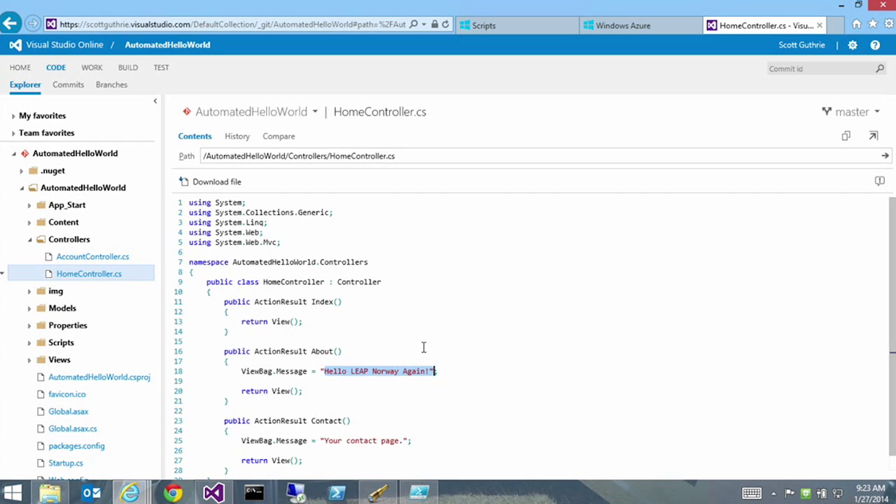
pyautogui.click(414, 346)
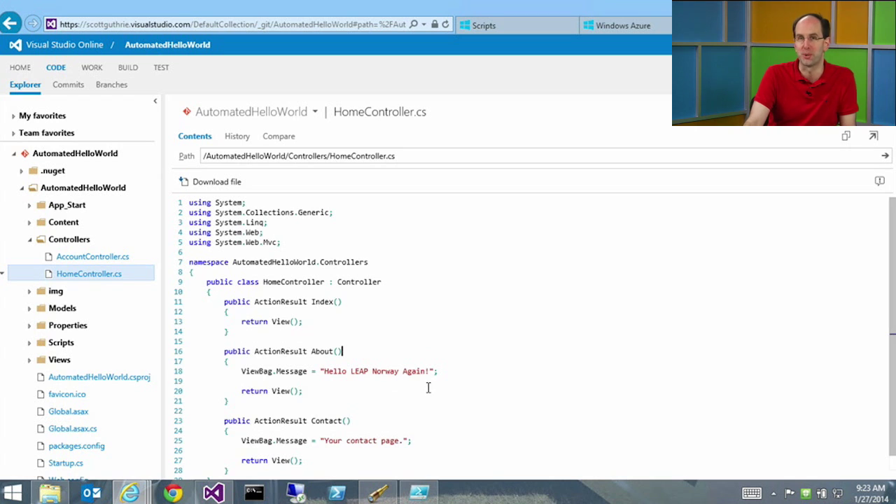
pyautogui.scroll(-1, 444, 394)
pyautogui.scroll(1, 443, 394)
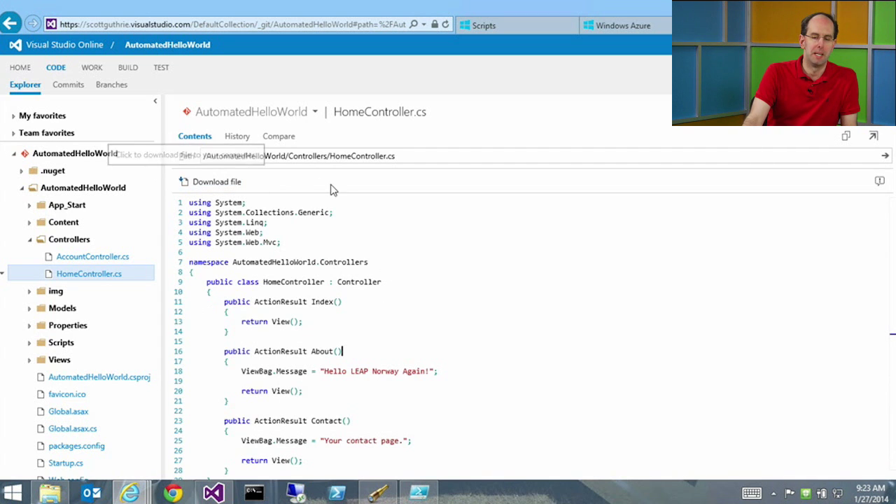
# Step: In the Windows Azure portal, start a custom-created web site with the URL scottgudevops
pyautogui.click(637, 31)
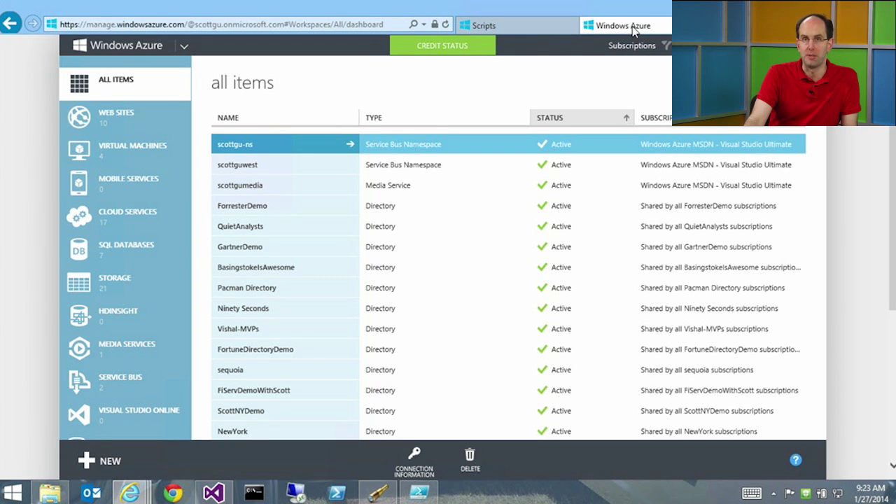
pyautogui.click(83, 460)
pyautogui.click(117, 190)
pyautogui.click(262, 195)
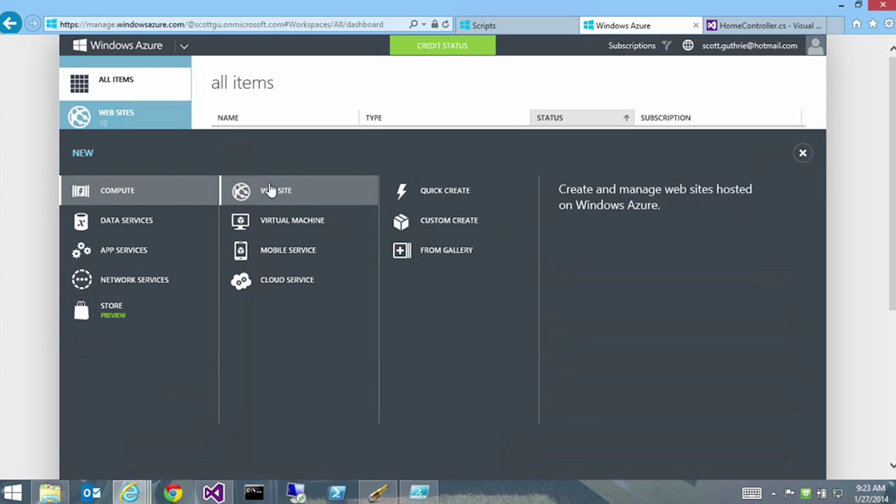
pyautogui.click(454, 220)
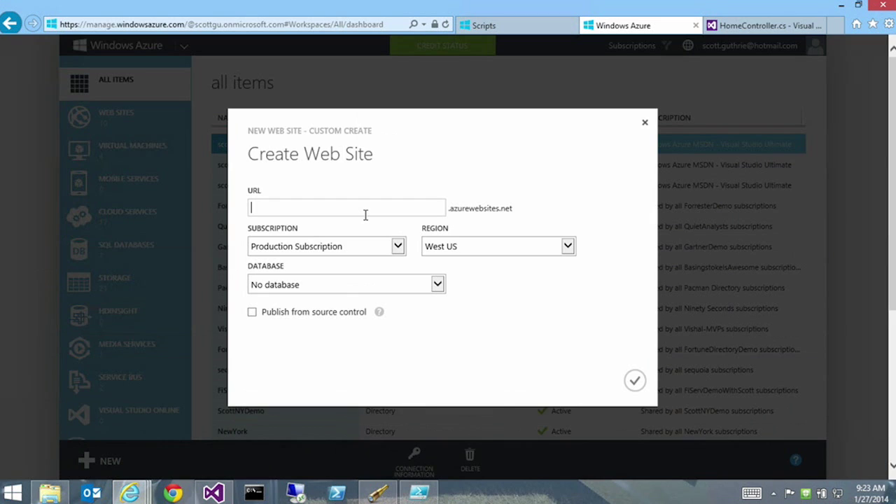
pyautogui.write('scottgudevops')
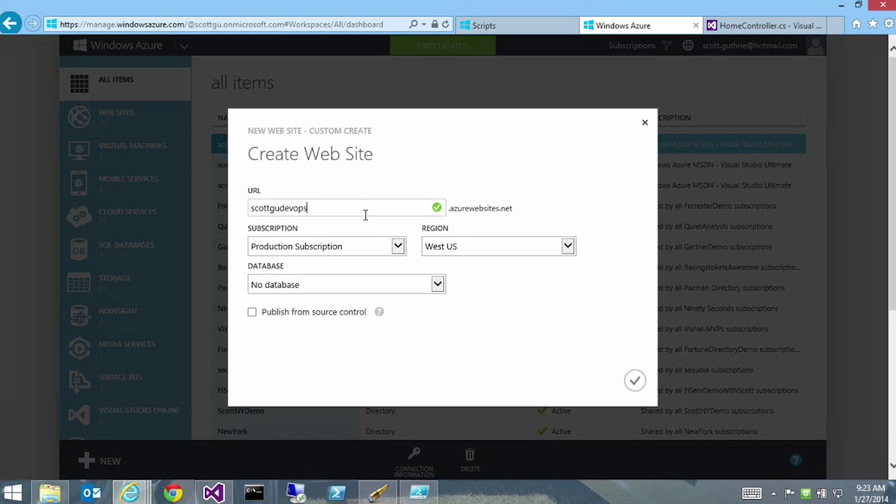
# Step: Try East US as the new web site's region, and set it back to West US
pyautogui.click(480, 249)
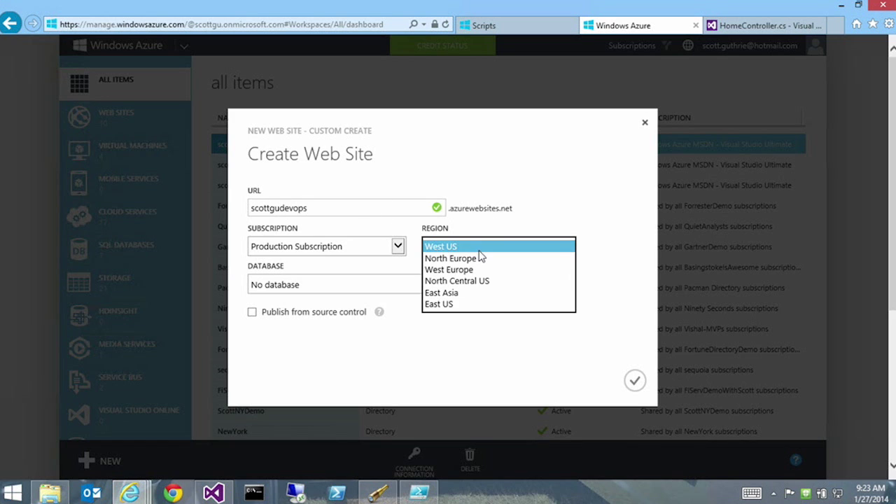
pyautogui.click(475, 308)
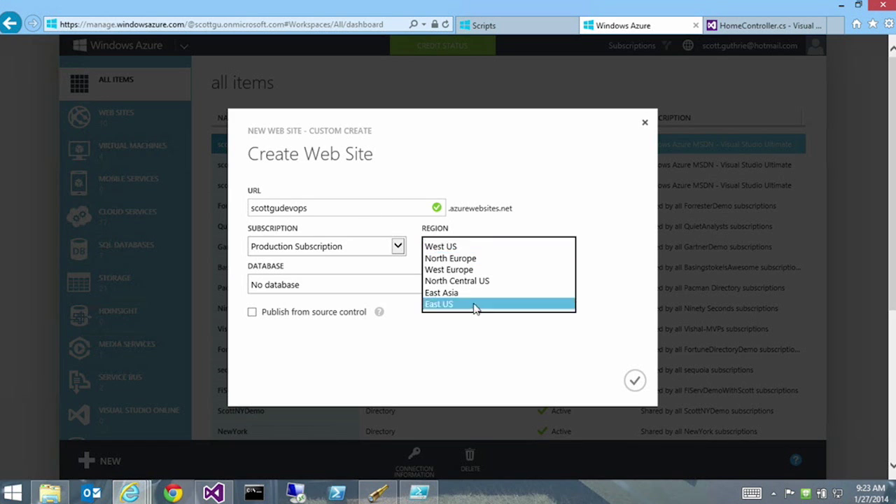
pyautogui.click(456, 249)
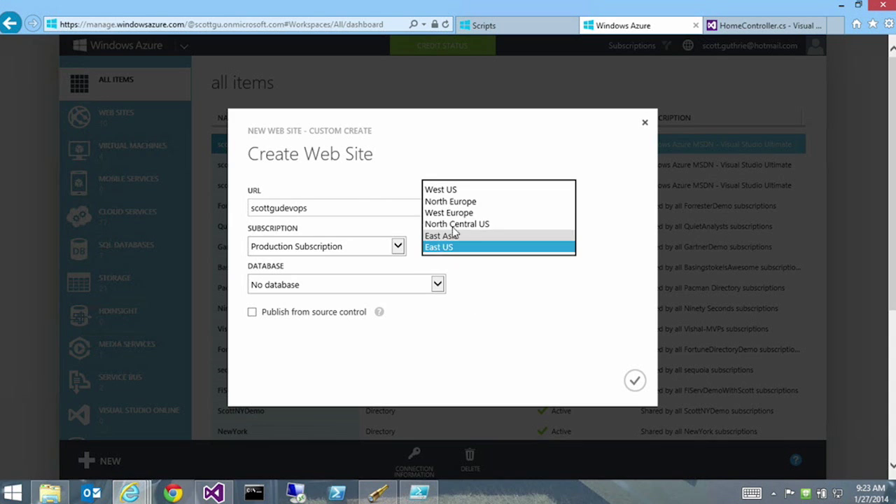
pyautogui.click(463, 191)
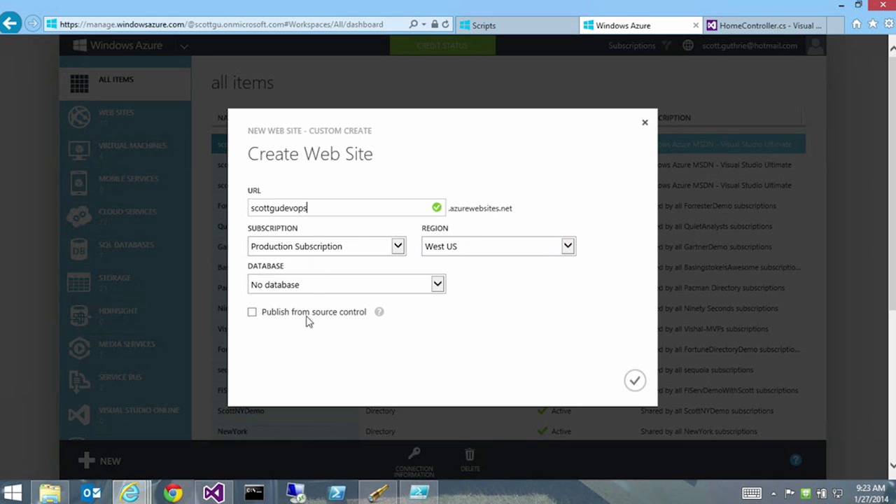
# Step: Enable publishing from source control for the new web site and advance to the source code location choice
pyautogui.click(252, 312)
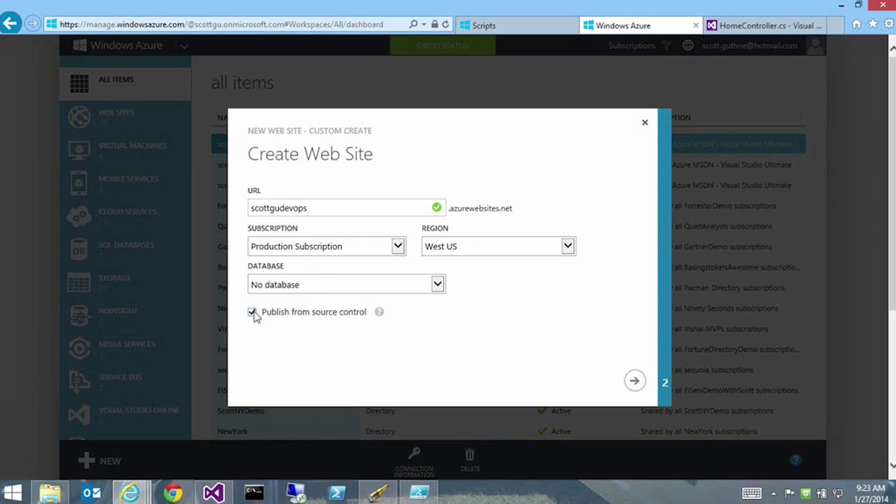
pyautogui.click(634, 380)
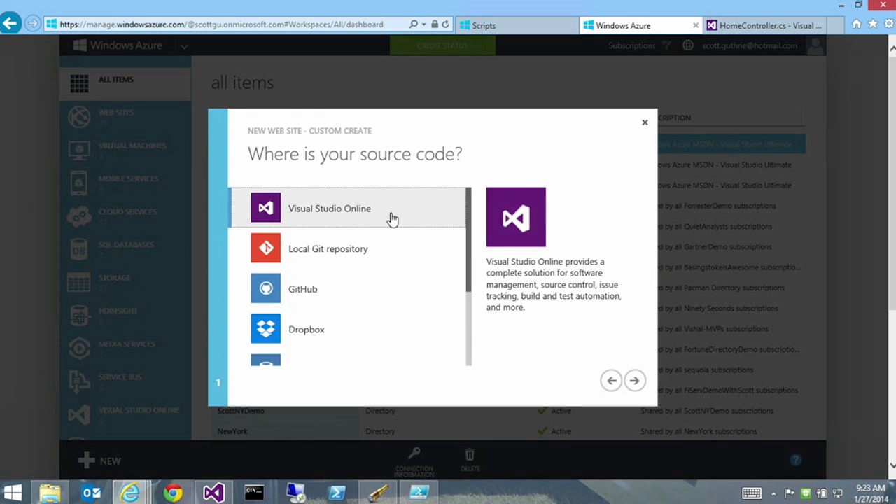
# Step: Examine the available source code locations, viewing the descriptions of GitHub, Bitbucket, External repository and Dropbox
pyautogui.scroll(-1, 391, 293)
pyautogui.scroll(-1, 390, 292)
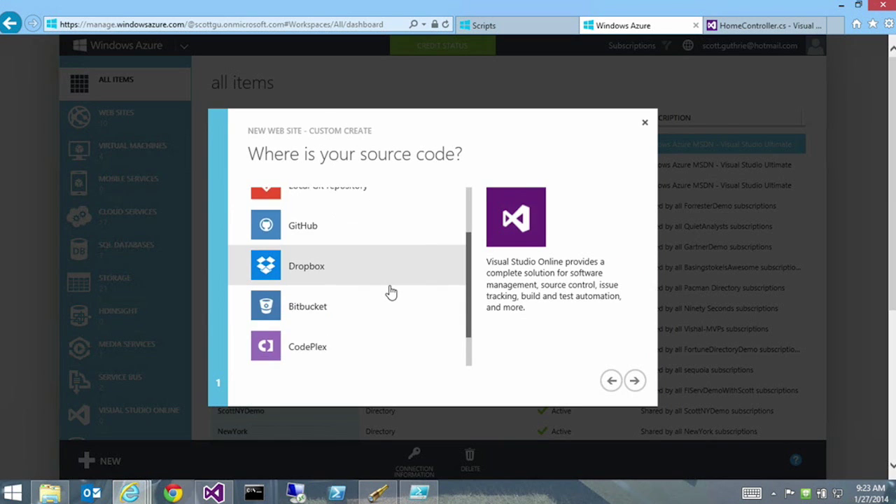
pyautogui.scroll(2, 391, 293)
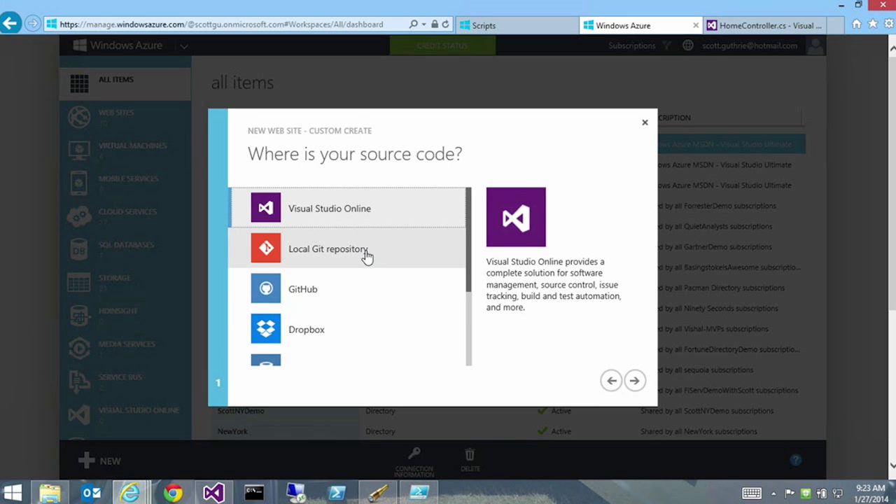
pyautogui.click(371, 300)
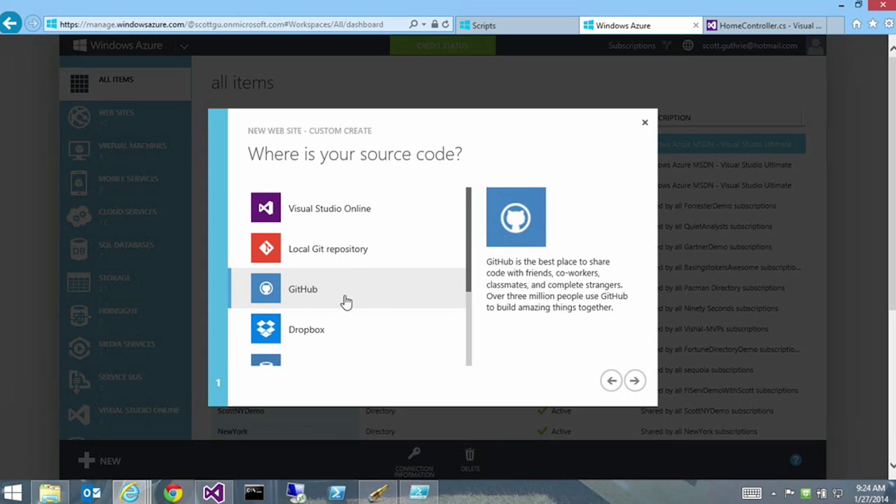
pyautogui.scroll(-1, 355, 293)
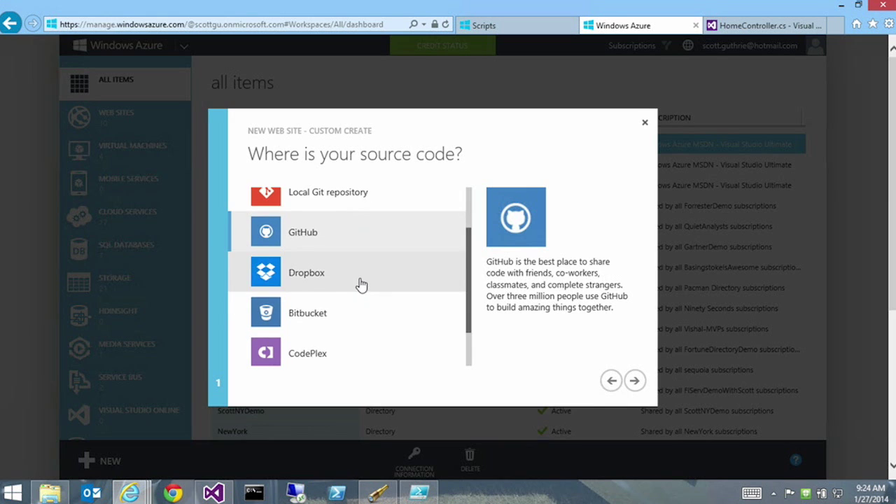
pyautogui.click(351, 320)
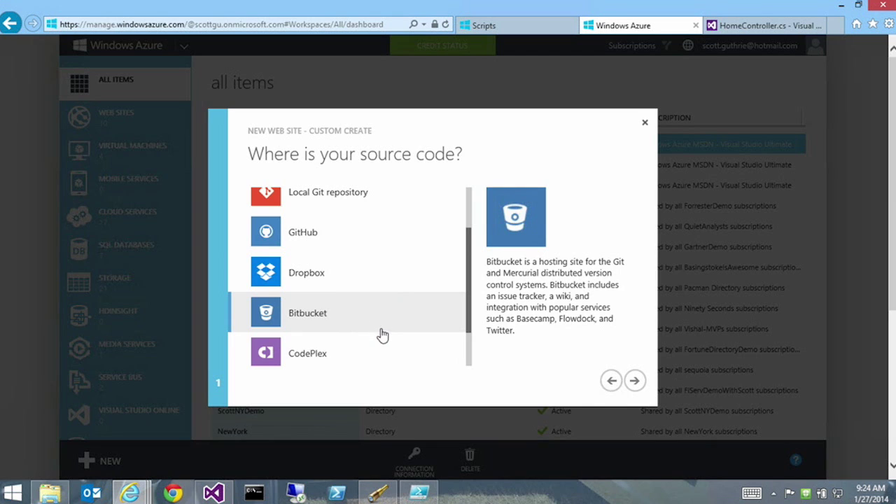
pyautogui.scroll(-1, 374, 311)
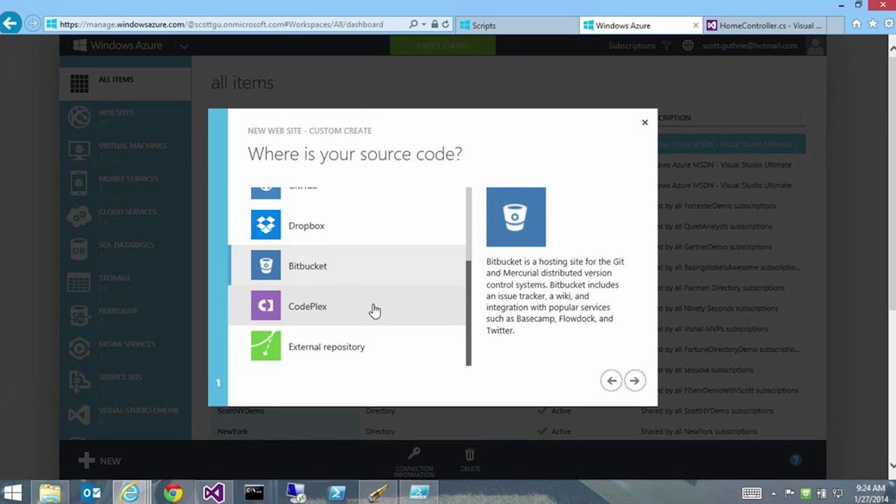
pyautogui.click(371, 350)
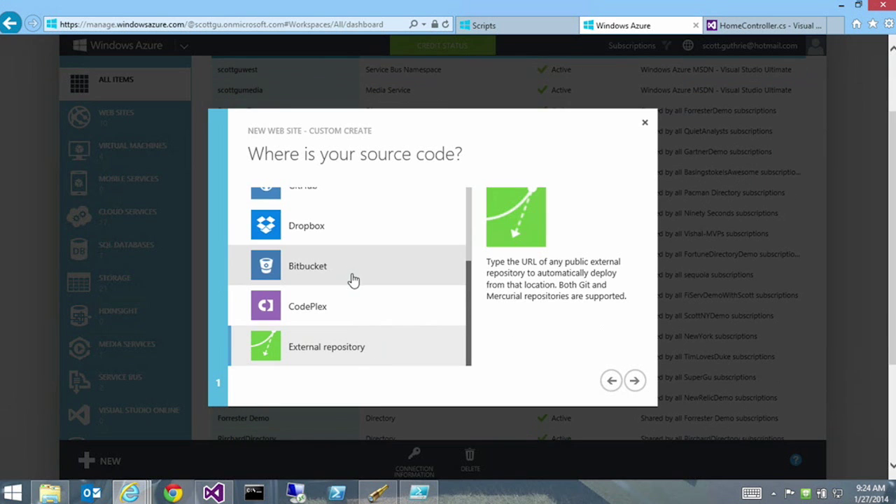
pyautogui.click(346, 231)
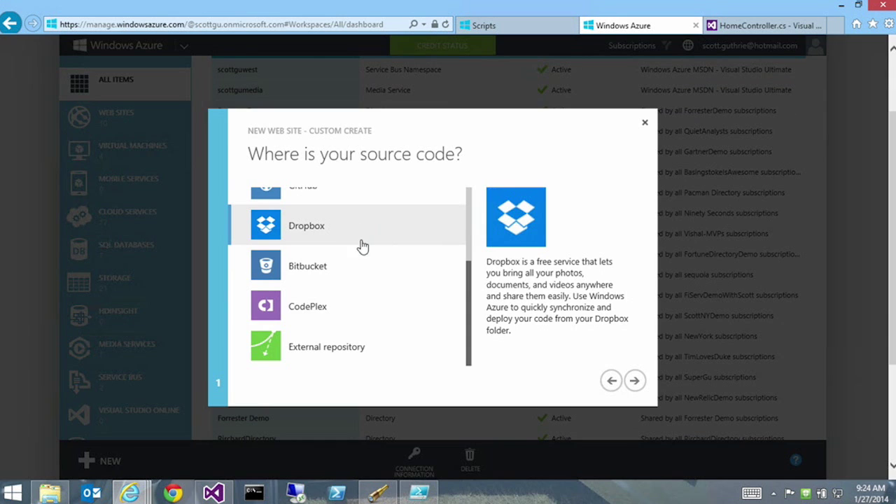
pyautogui.scroll(2, 361, 261)
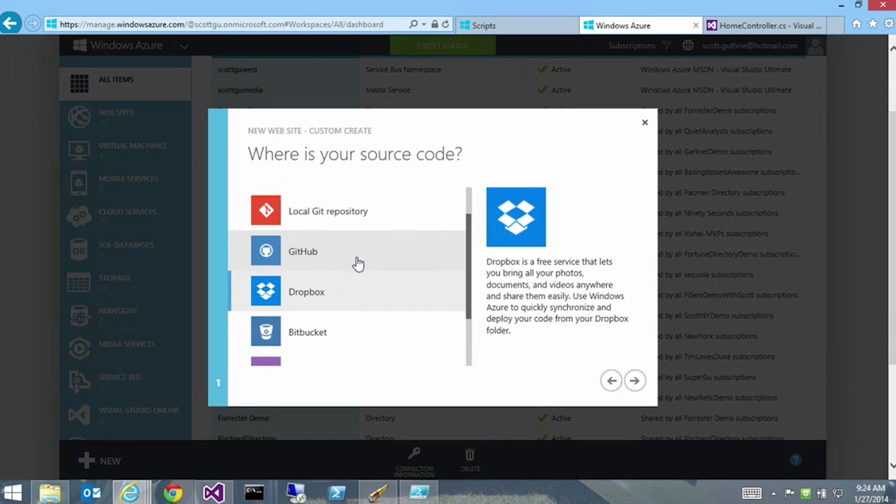
pyautogui.click(352, 343)
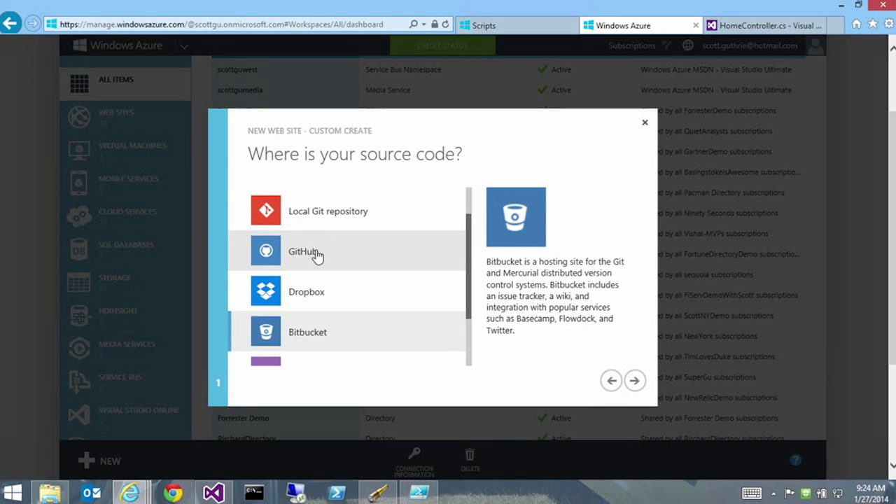
pyautogui.click(343, 298)
pyautogui.scroll(1, 350, 298)
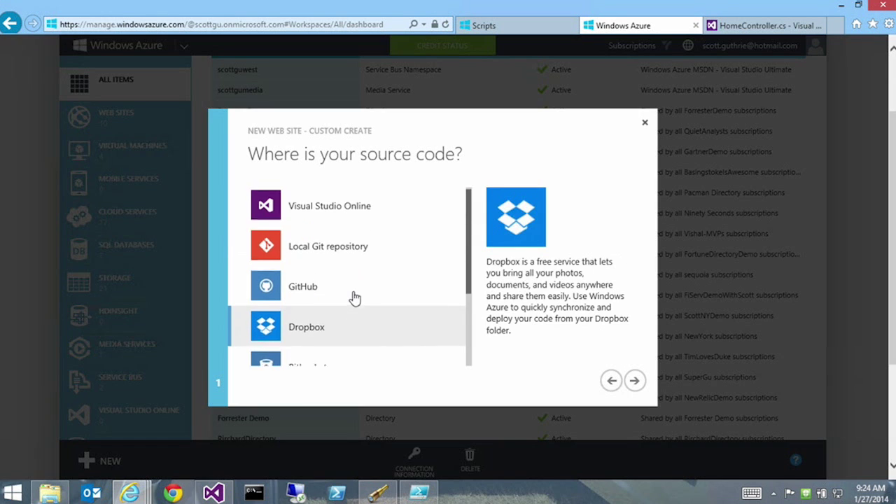
# Step: Choose Visual Studio Online as the source code location and authorize the connection with the existing account name
pyautogui.click(338, 223)
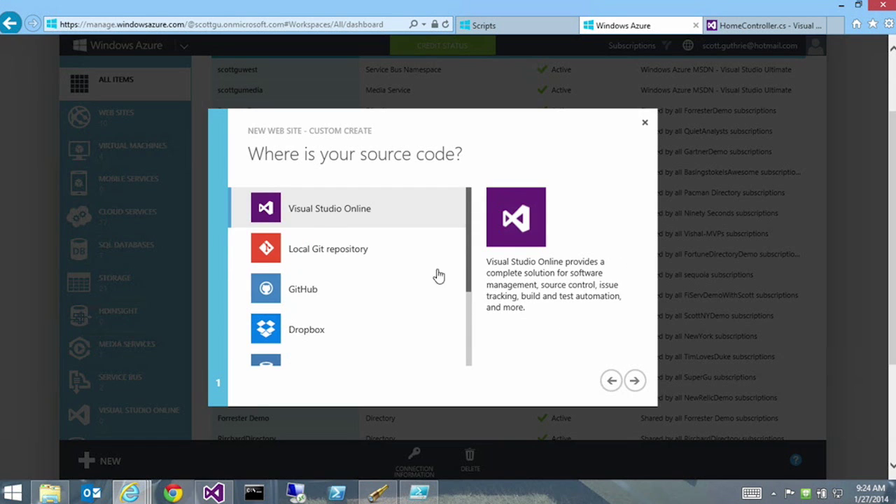
pyautogui.click(635, 382)
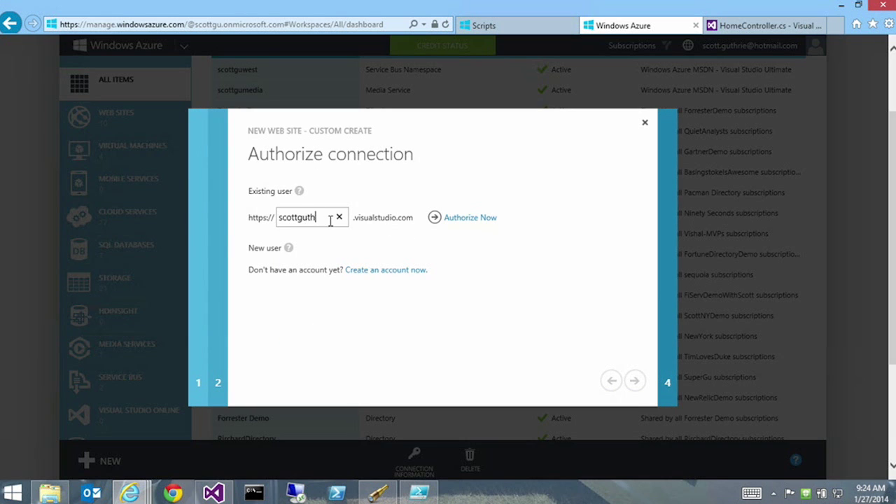
pyautogui.click(480, 219)
pyautogui.click(137, 176)
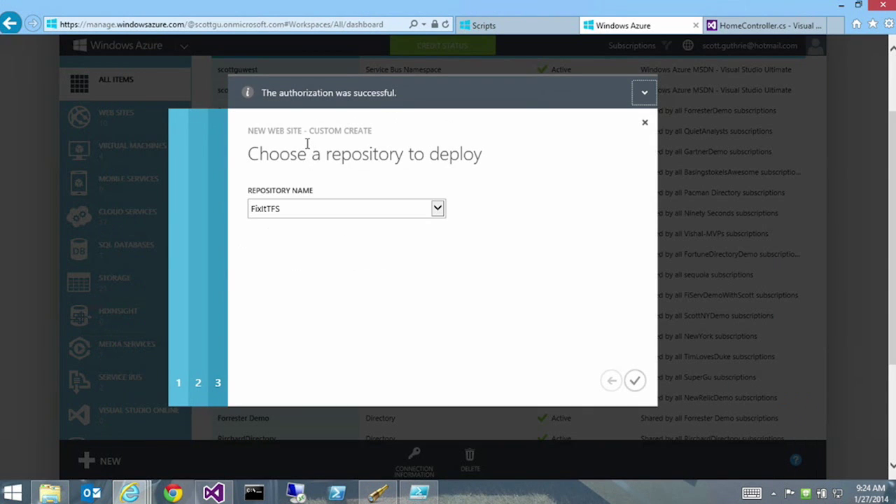
# Step: Select the AutomatedHelloWorld repository for deployment and finish creating the web site
pyautogui.click(324, 206)
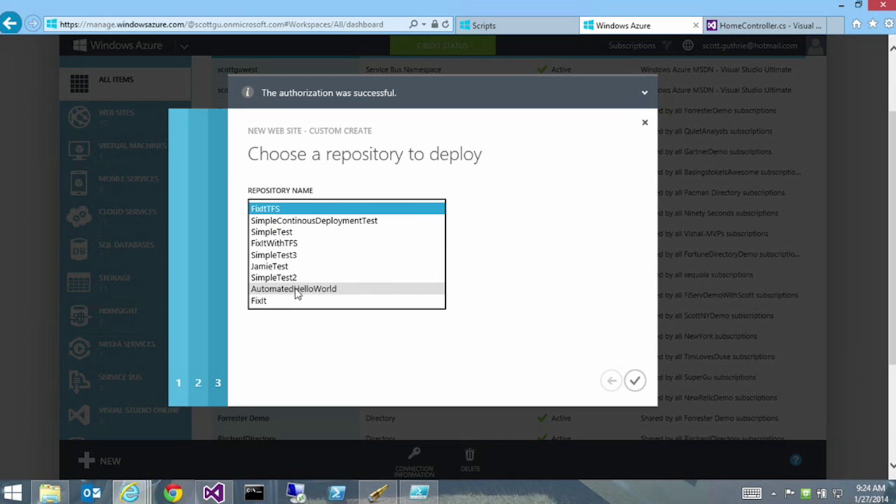
pyautogui.click(273, 289)
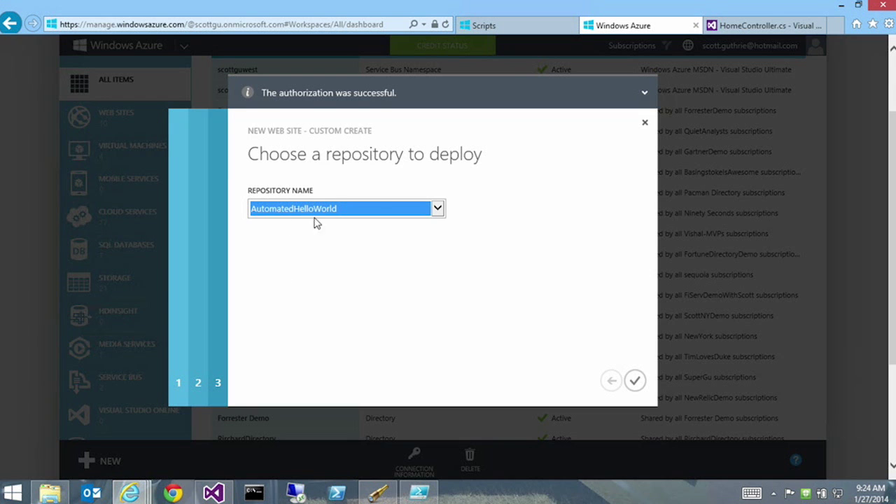
pyautogui.click(634, 380)
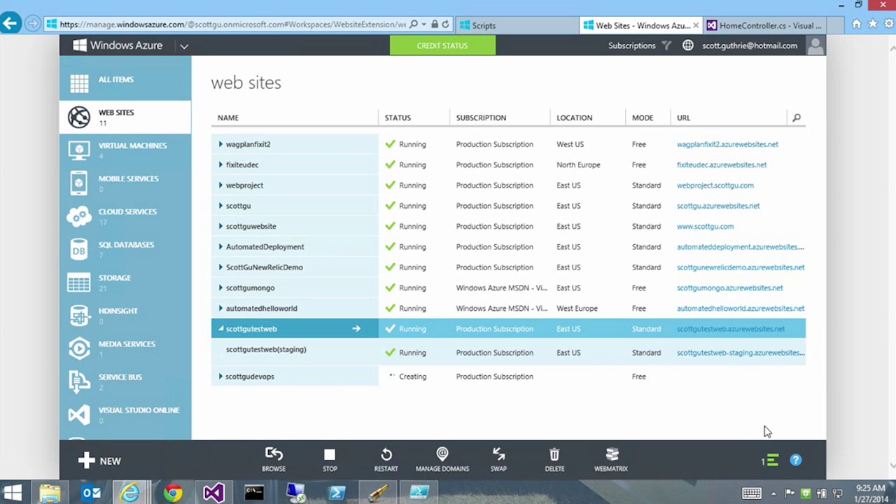
# Step: Open the scottgudevops web site, look over its dashboard, go to its deployments page and dismiss the deployment history notification
pyautogui.click(266, 379)
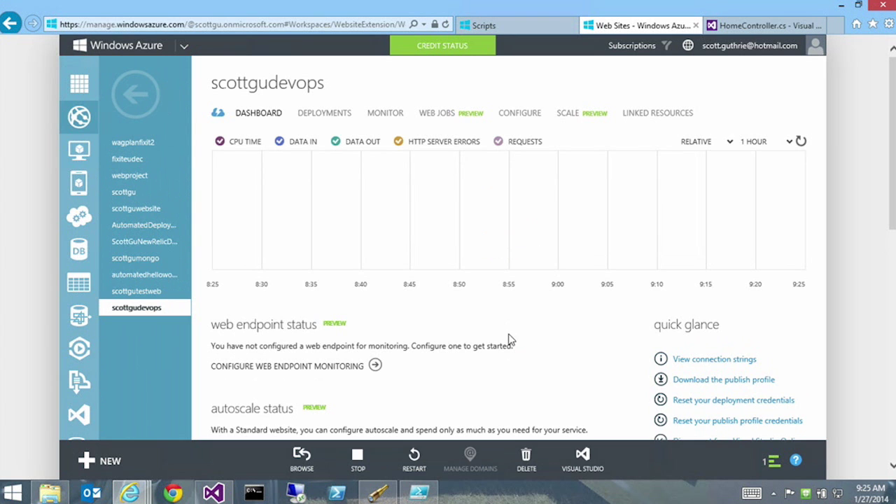
pyautogui.scroll(-2, 510, 336)
pyautogui.scroll(2, 508, 340)
pyautogui.click(315, 116)
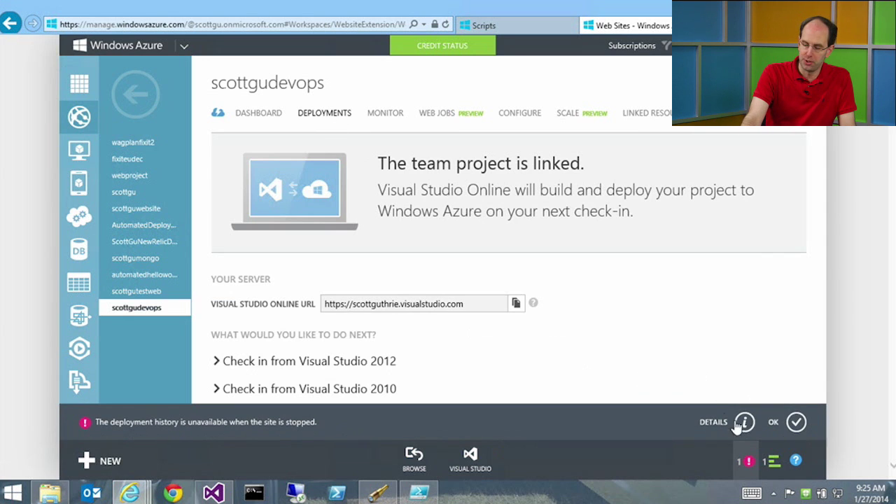
pyautogui.click(796, 422)
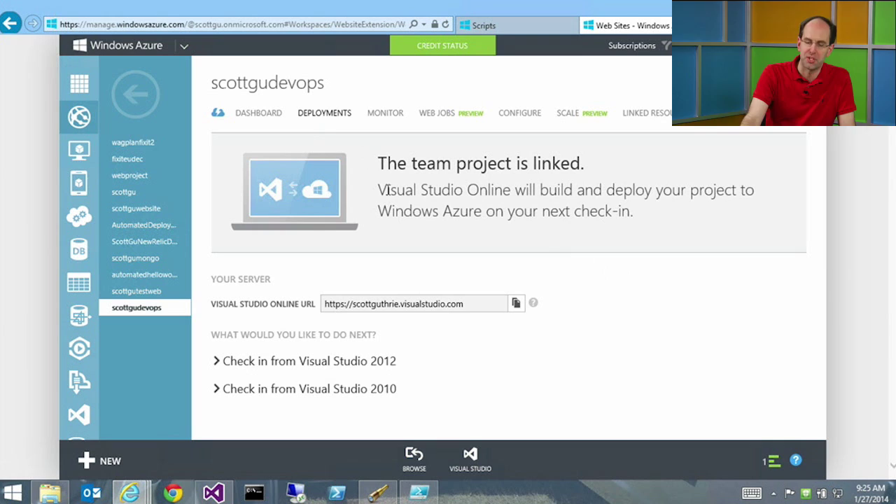
# Step: Examine the linked team project notice on the deployments page, highlighting the words "Visual Studio Online"
pyautogui.moveTo(378, 190); pyautogui.dragTo(511, 190)
pyautogui.click(428, 201)
pyautogui.moveTo(379, 190); pyautogui.dragTo(515, 189)
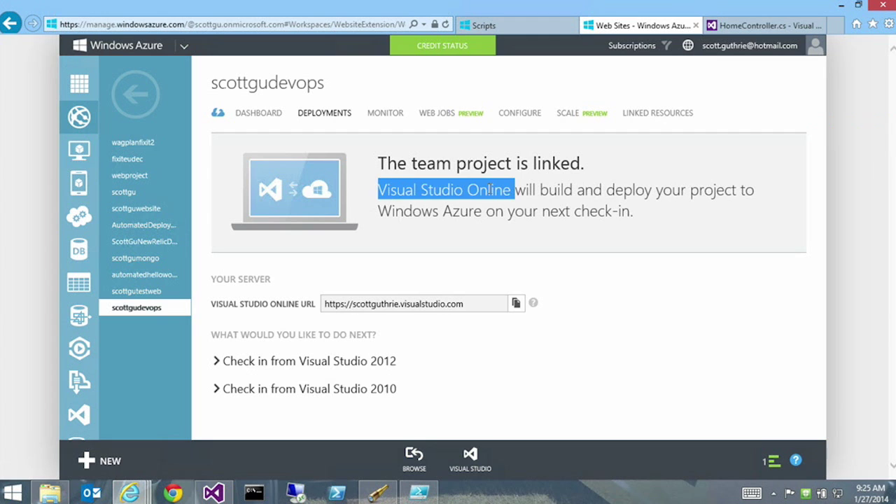
pyautogui.click(490, 189)
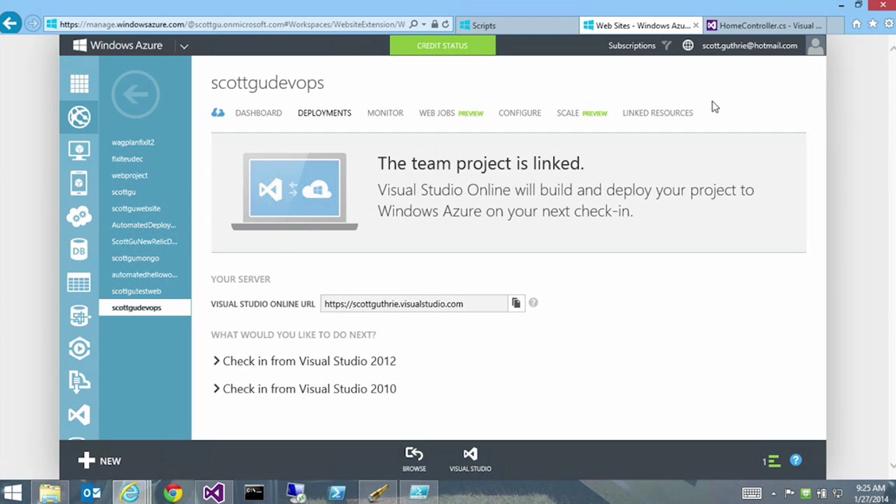
# Step: Switch to Visual Studio, replace the open scottgutestweb solution with the recent AutomatedHelloWorld solution, and close the Output window
pyautogui.click(744, 26)
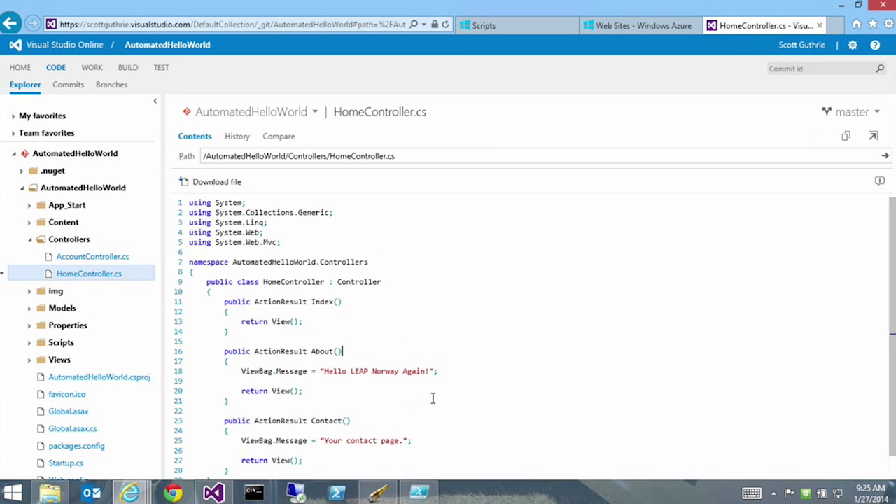
pyautogui.click(223, 494)
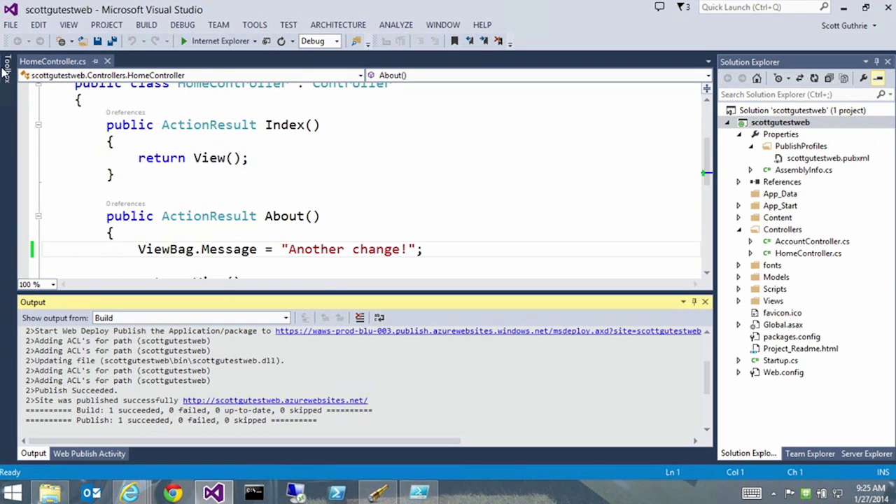
pyautogui.click(12, 26)
pyautogui.click(50, 194)
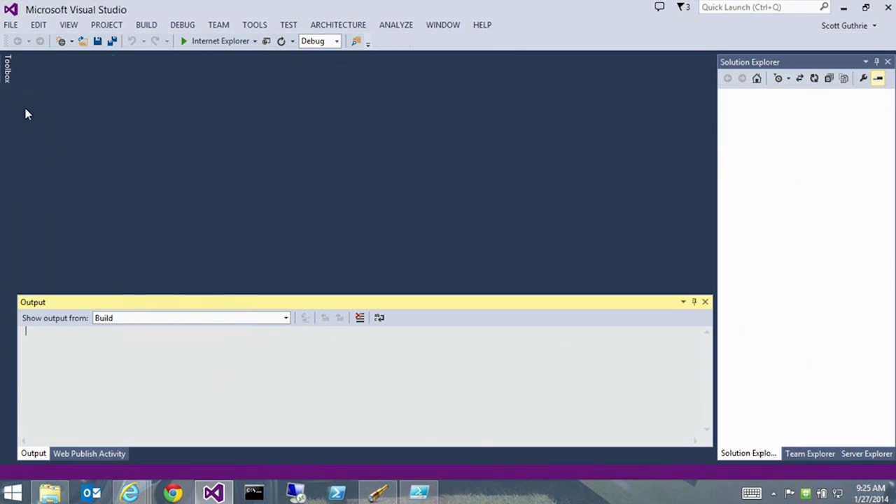
pyautogui.click(12, 26)
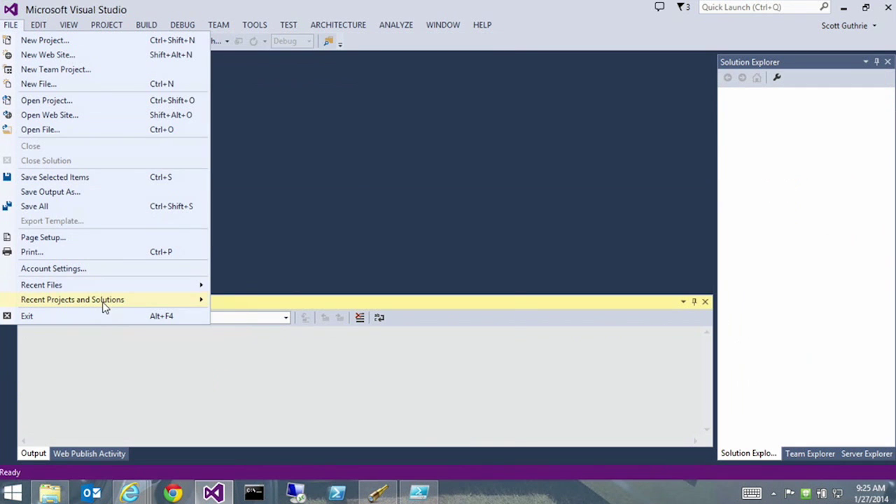
pyautogui.moveTo(107, 305)
pyautogui.click(326, 318)
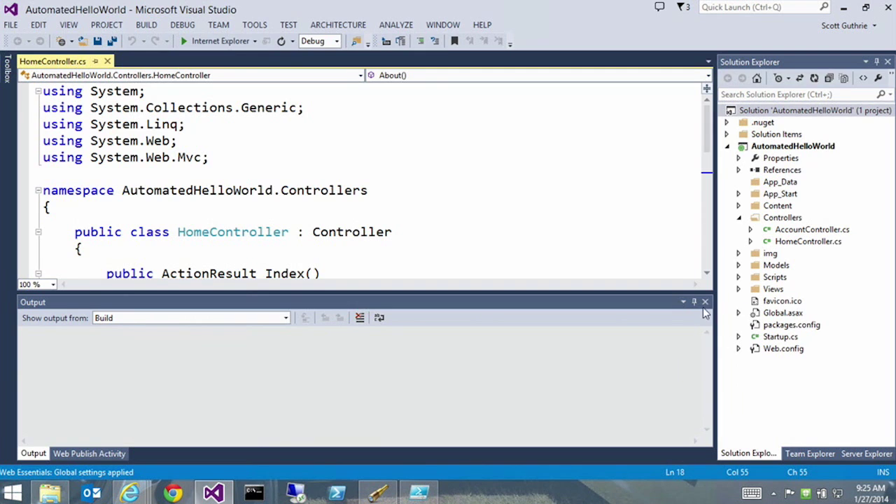
pyautogui.click(705, 302)
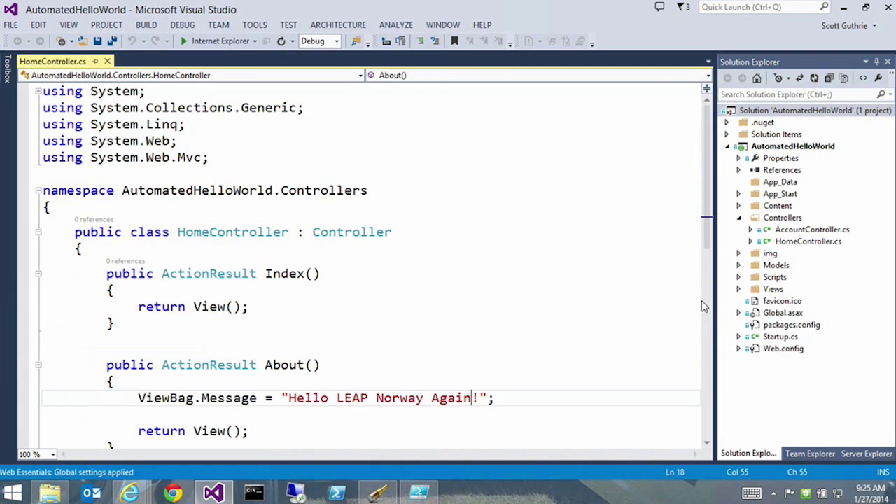
# Step: Change the About action's message in HomeController.cs to "Hello Microsoft Learning!" and save the file
pyautogui.moveTo(474, 398); pyautogui.dragTo(336, 399)
pyautogui.write('Micros')
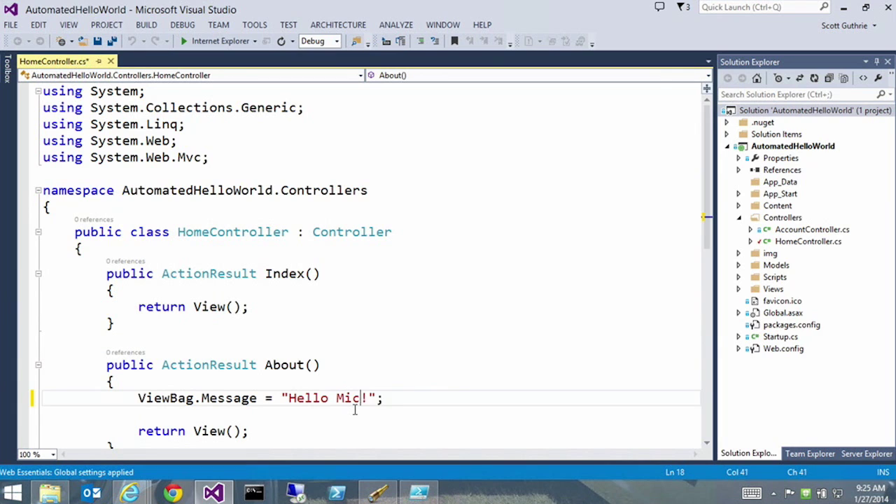
pyautogui.press('BackSpace')
pyautogui.press('BackSpace')
pyautogui.press('BackSpace')
pyautogui.write('rosoft Learning')
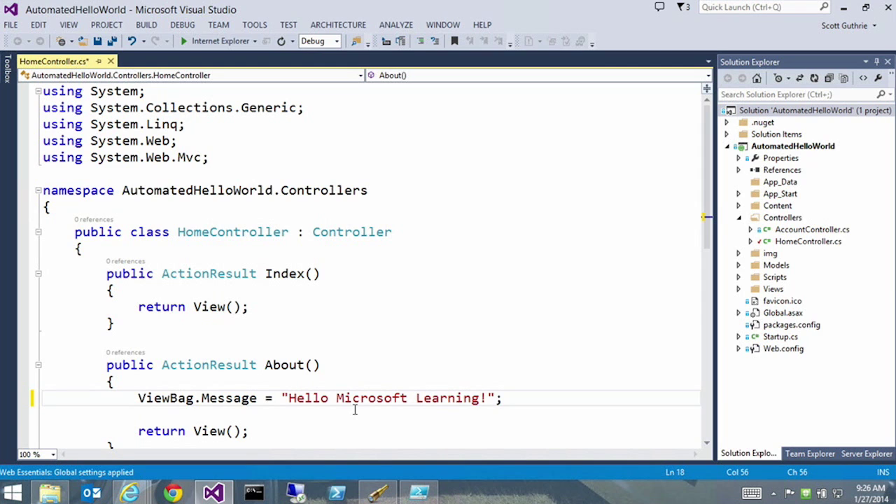
pyautogui.hotkey('ctrl', 's')
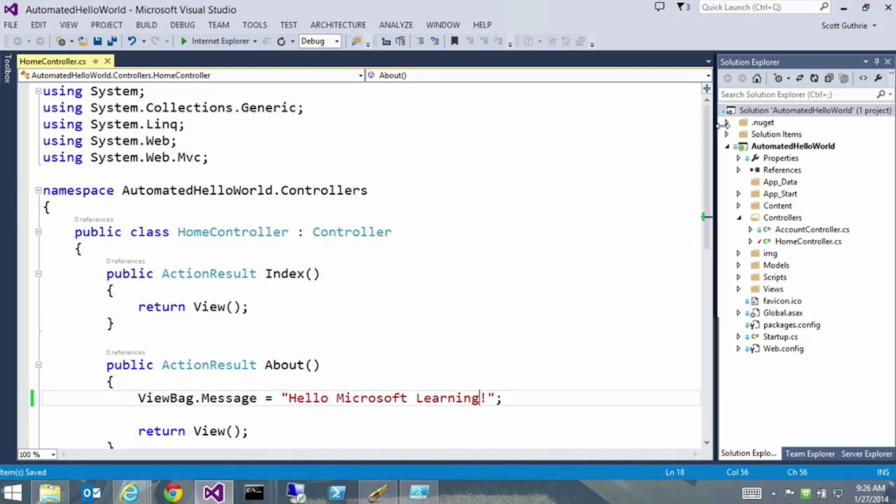
# Step: Commit the HomeController.cs change to master with the message "changed text" and sync the commit to the server
pyautogui.moveTo(722, 124); pyautogui.dragTo(740, 124)
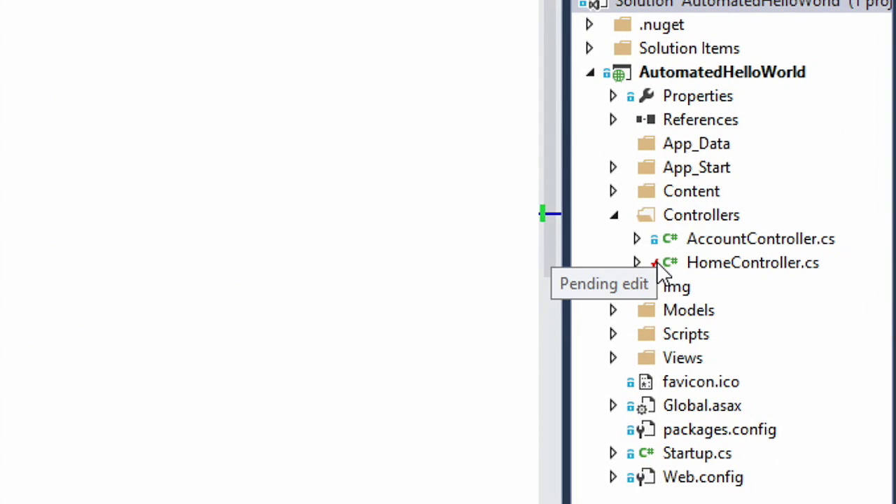
pyautogui.click(661, 265)
pyautogui.rightClick(661, 264)
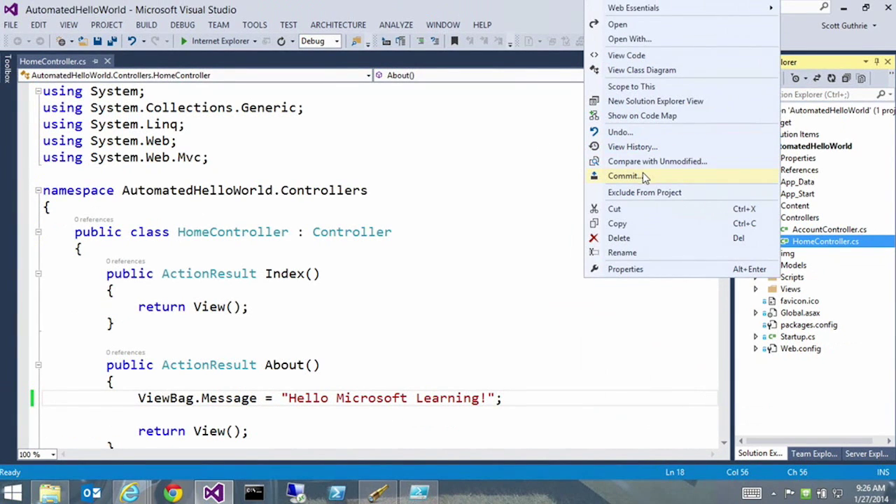
pyautogui.click(642, 175)
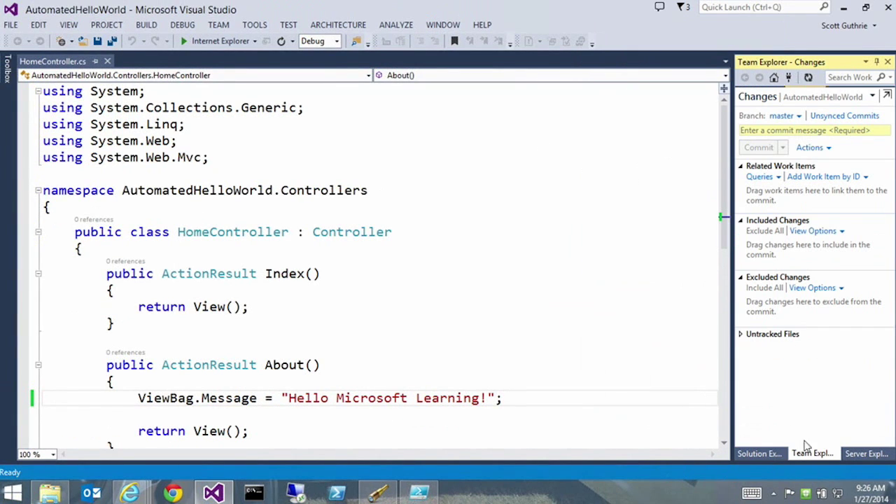
pyautogui.click(766, 131)
pyautogui.write('changed text')
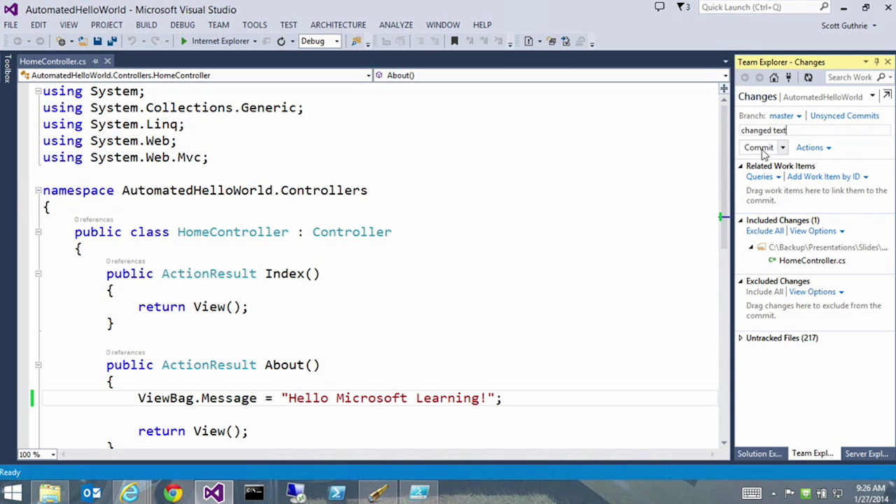
pyautogui.click(758, 147)
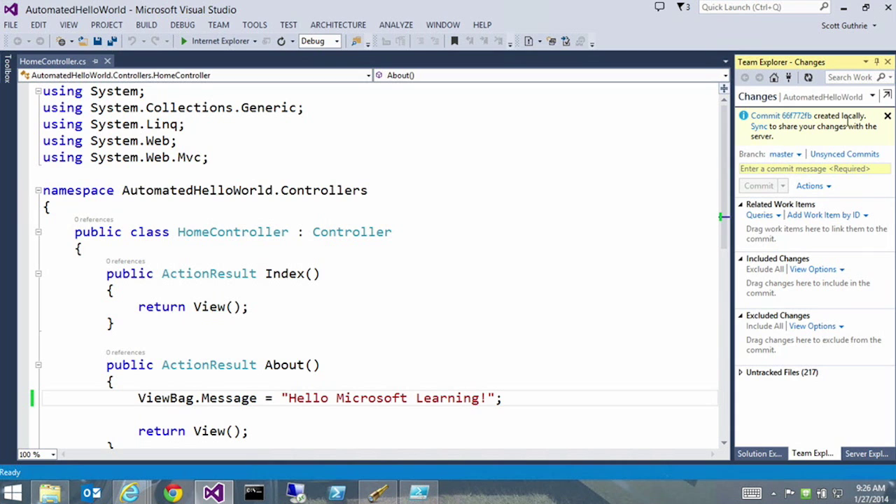
pyautogui.click(760, 128)
pyautogui.click(764, 132)
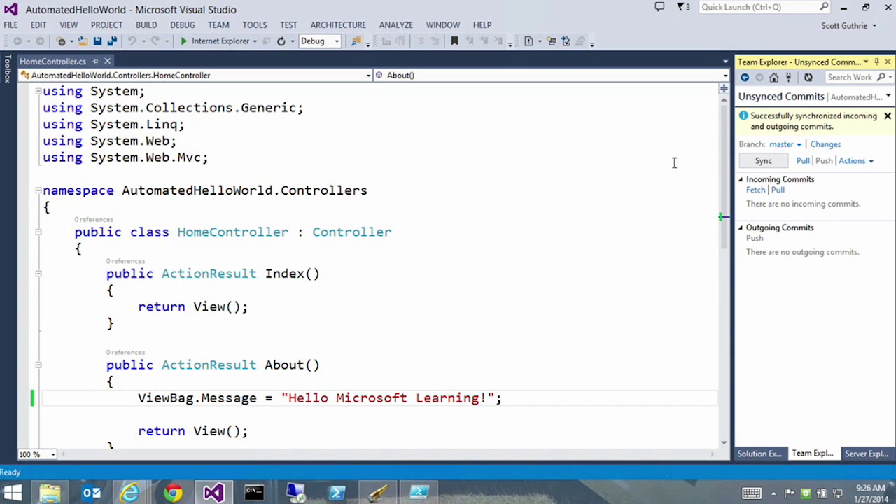
# Step: Switch to Visual Studio Online in the browser, reload HomeController.cs by way of AccountController.cs, and highlight the About action's message text
pyautogui.moveTo(129, 493)
pyautogui.click(226, 428)
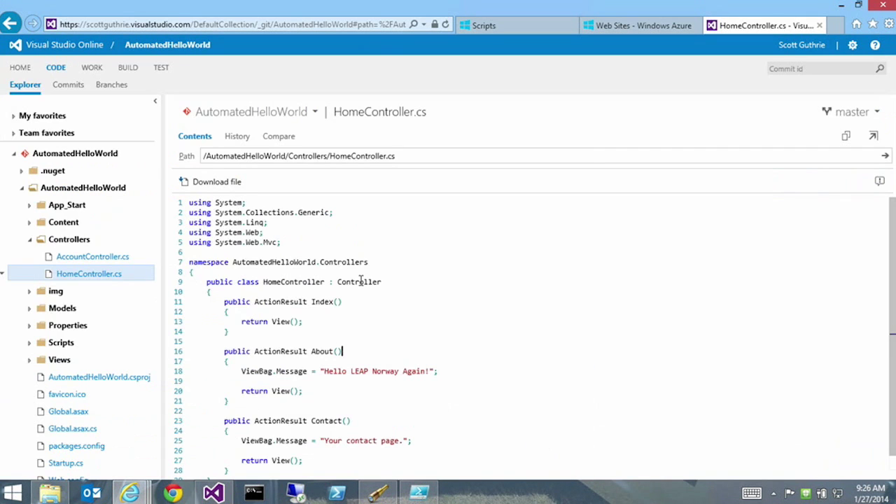
pyautogui.click(67, 257)
pyautogui.click(100, 275)
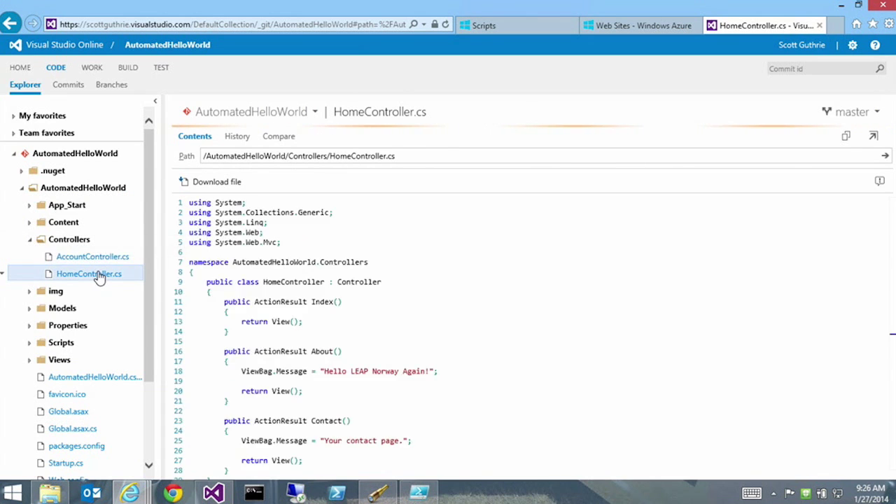
pyautogui.click(88, 274)
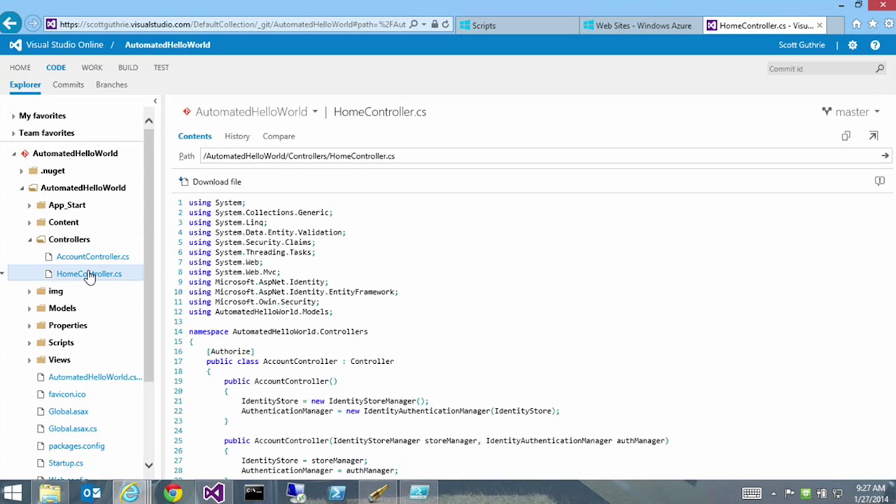
pyautogui.click(88, 257)
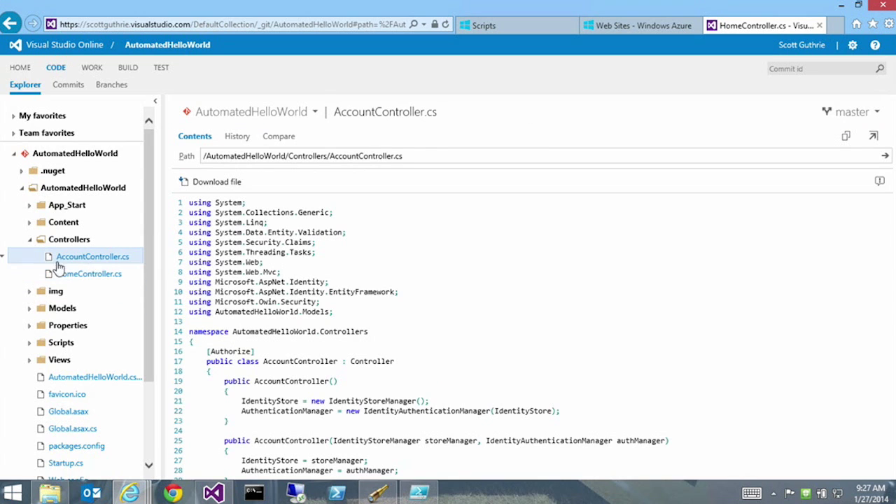
pyautogui.click(96, 278)
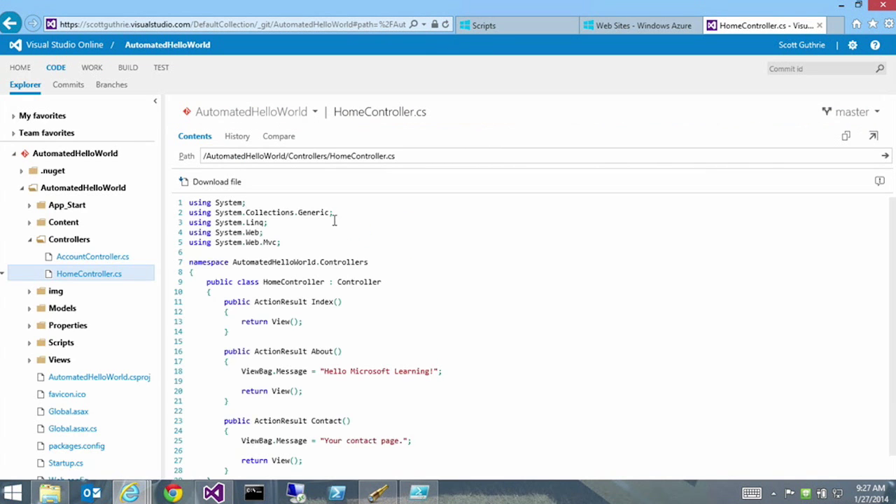
pyautogui.moveTo(324, 371); pyautogui.dragTo(435, 371)
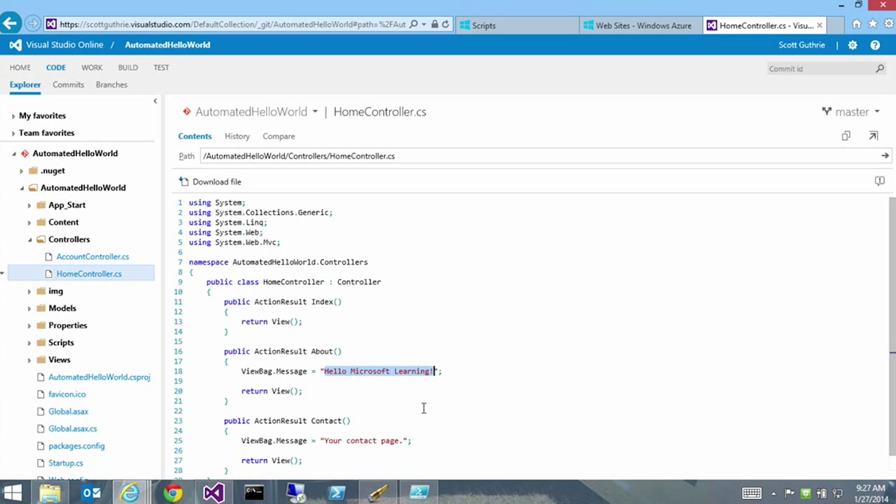
# Step: Go to the project's build definitions and show the queued builds of scottgudevops_CD
pyautogui.click(133, 74)
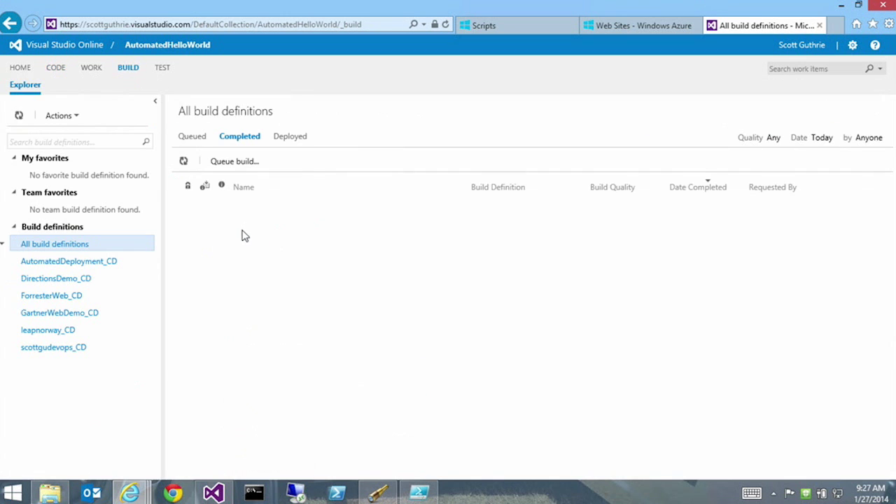
pyautogui.click(67, 356)
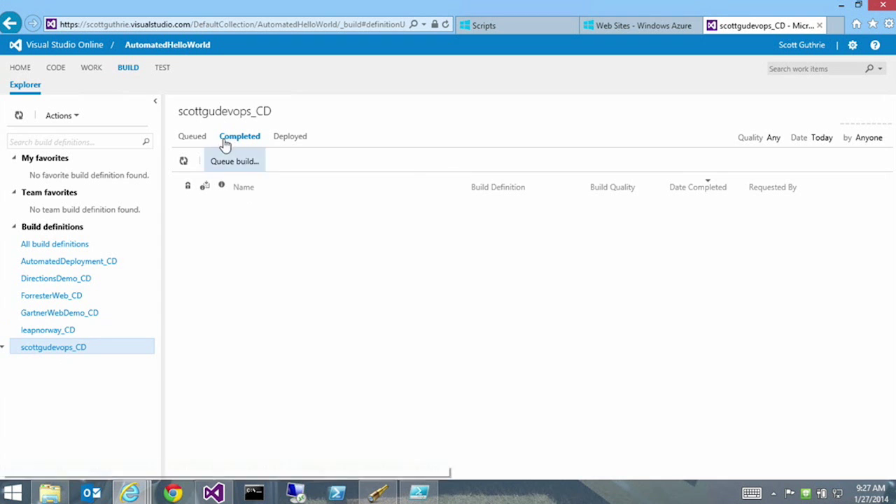
pyautogui.click(194, 137)
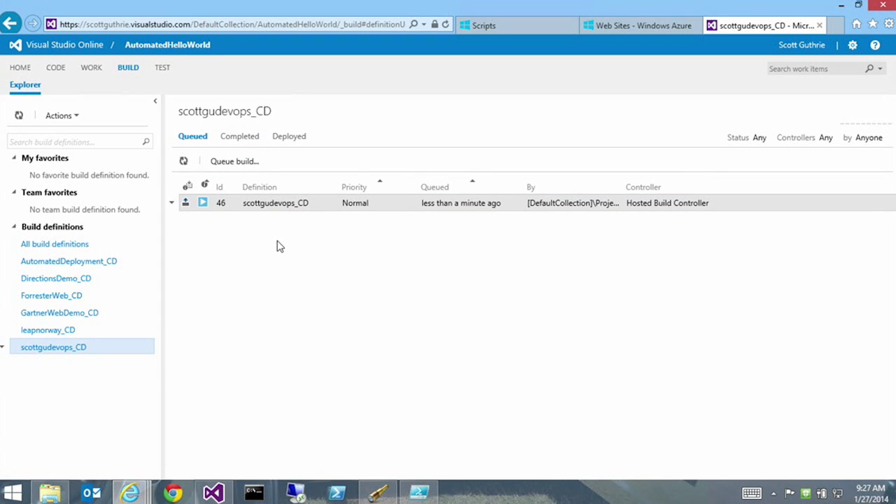
# Step: Switch to Visual Studio, show the project's builds in Team Explorer, and open the build definition of the running scottgudevops_CD build
pyautogui.click(224, 495)
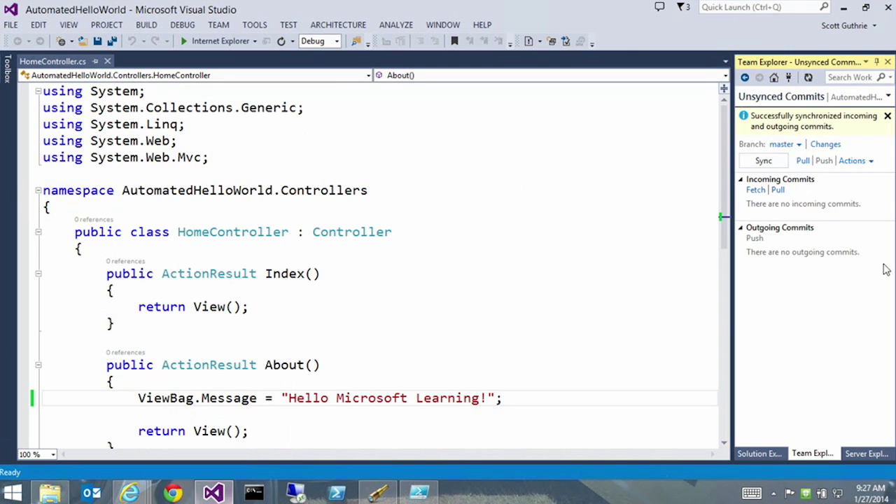
pyautogui.click(761, 100)
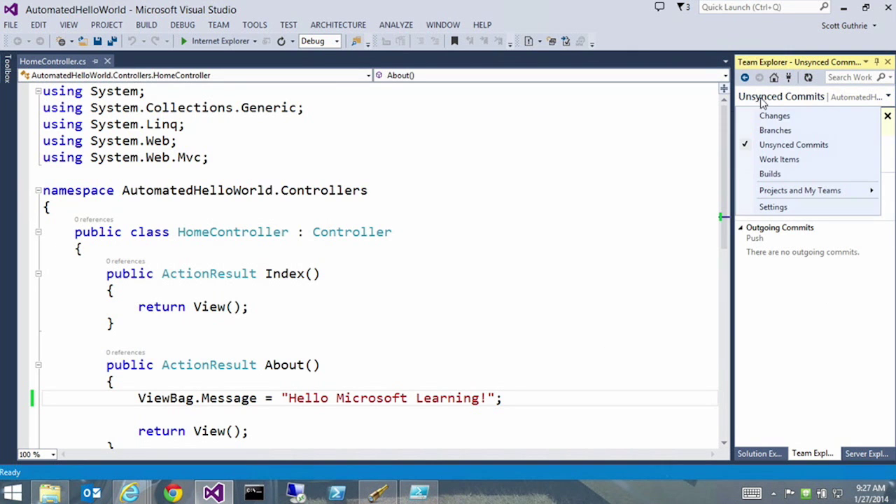
pyautogui.click(771, 174)
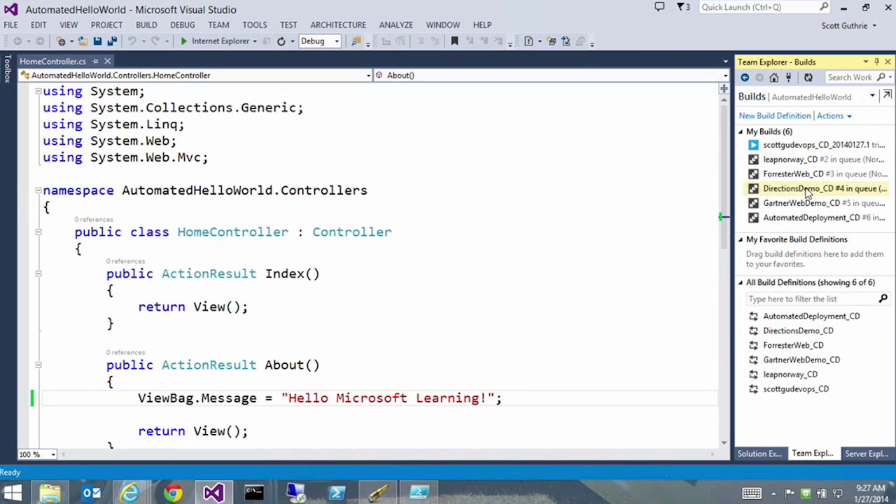
pyautogui.click(785, 146)
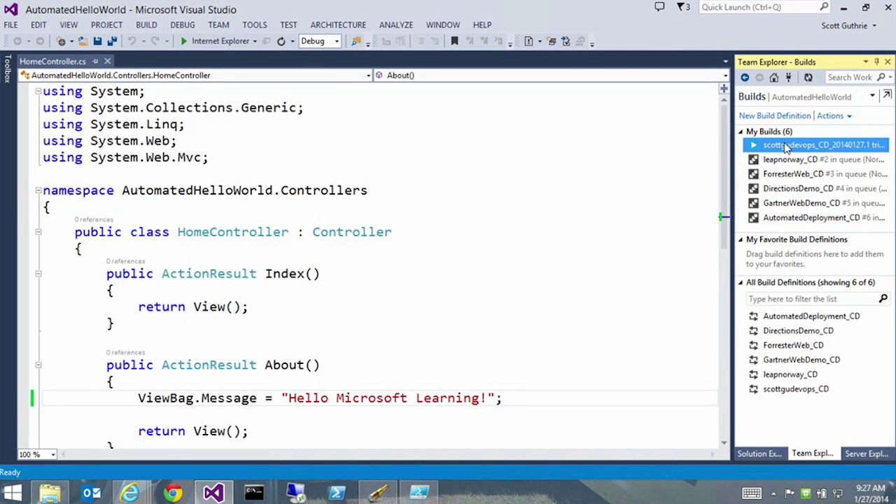
pyautogui.rightClick(785, 146)
pyautogui.click(735, 213)
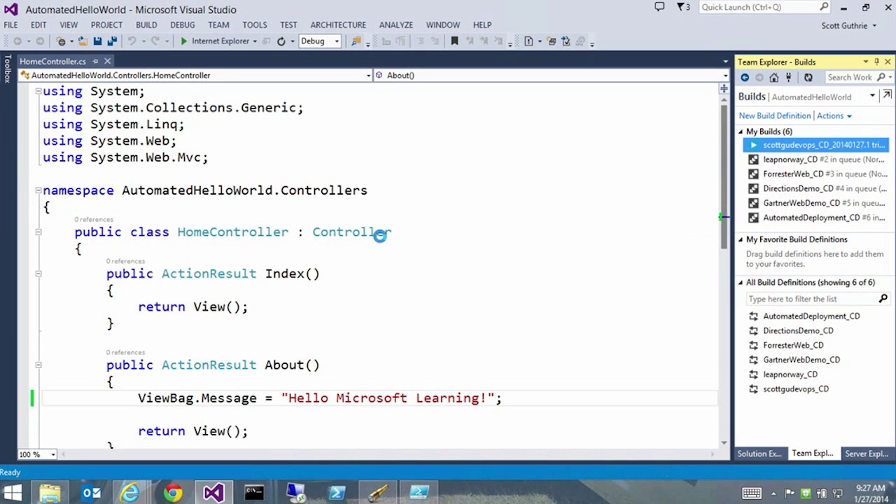
# Step: Examine the build definition's trigger and source settings, then close it without changes
pyautogui.click(53, 99)
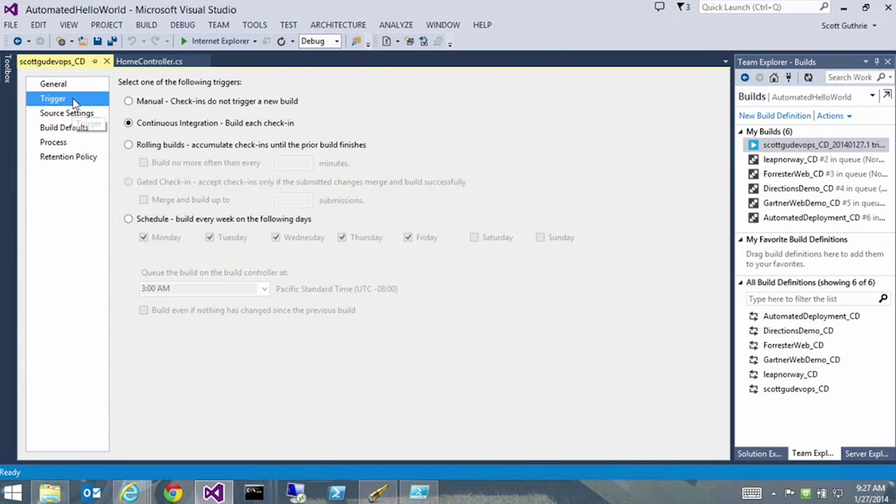
pyautogui.click(74, 116)
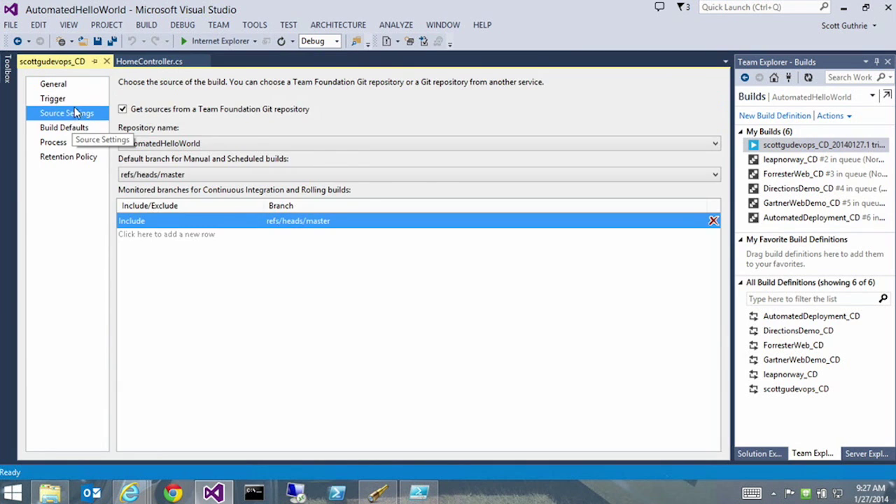
pyautogui.click(73, 105)
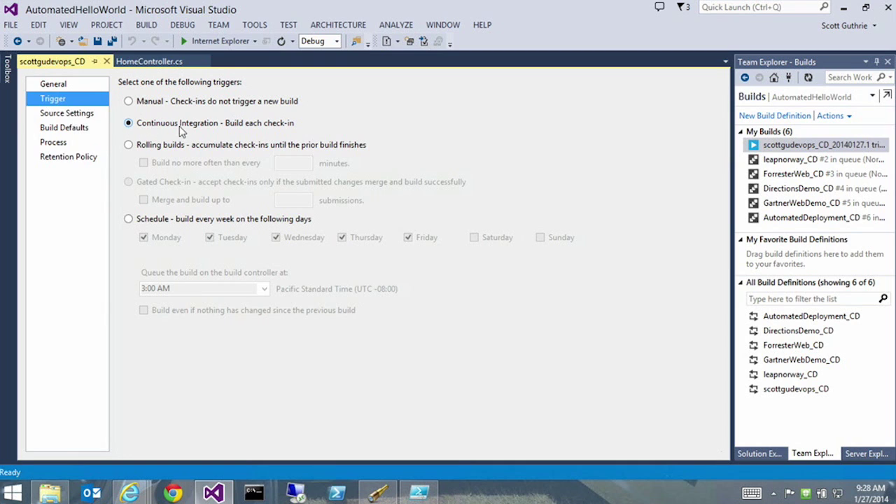
pyautogui.click(107, 61)
# Step: Return to Visual Studio Online in the browser, check the build queue and the Azure deployments page, and show the deployed scottgudevops_CD builds
pyautogui.moveTo(128, 494)
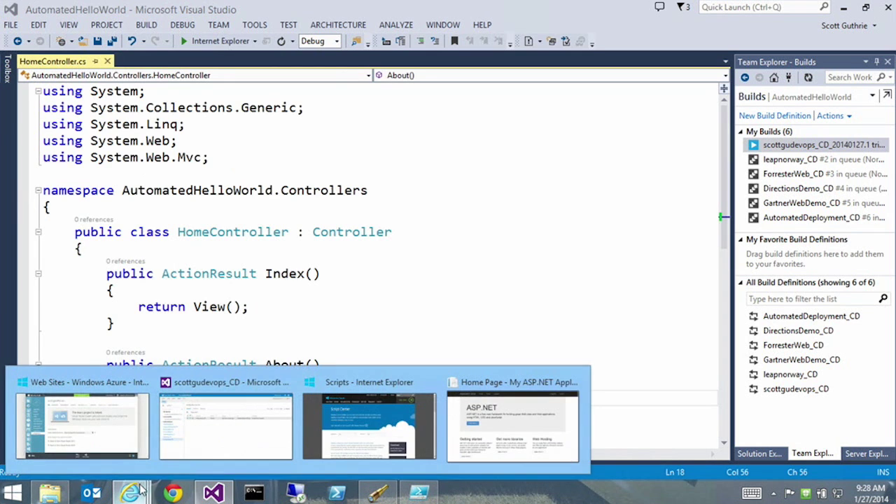
pyautogui.click(289, 396)
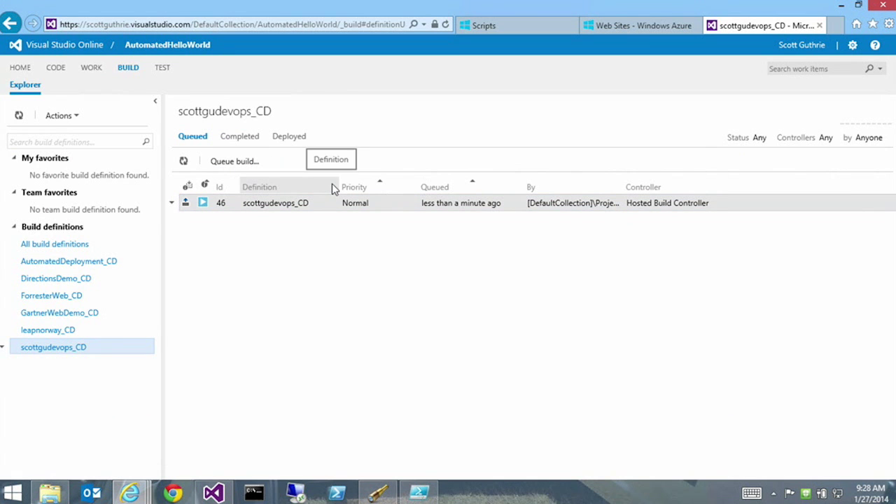
pyautogui.click(640, 26)
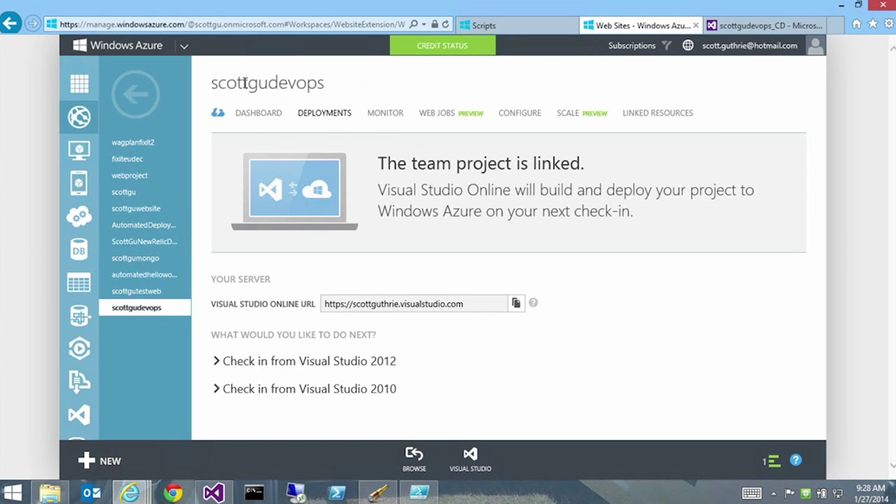
pyautogui.click(744, 26)
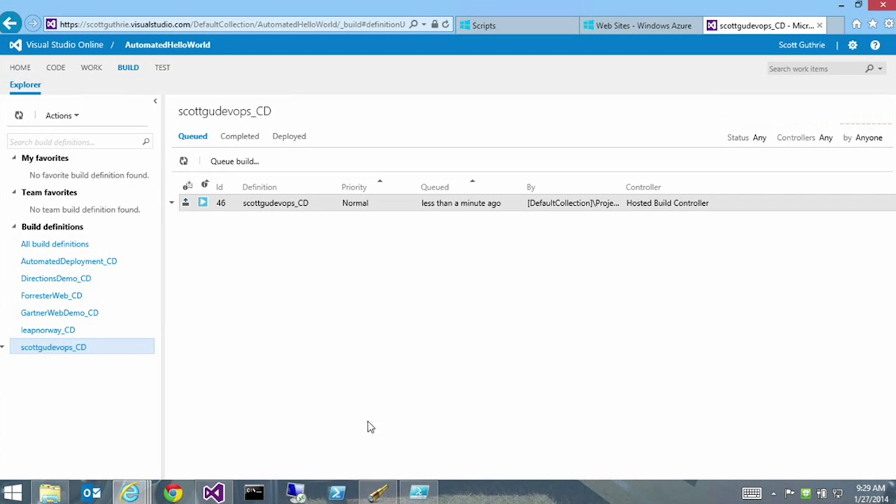
pyautogui.click(654, 26)
pyautogui.hotkey('ctrl', 'Tab')
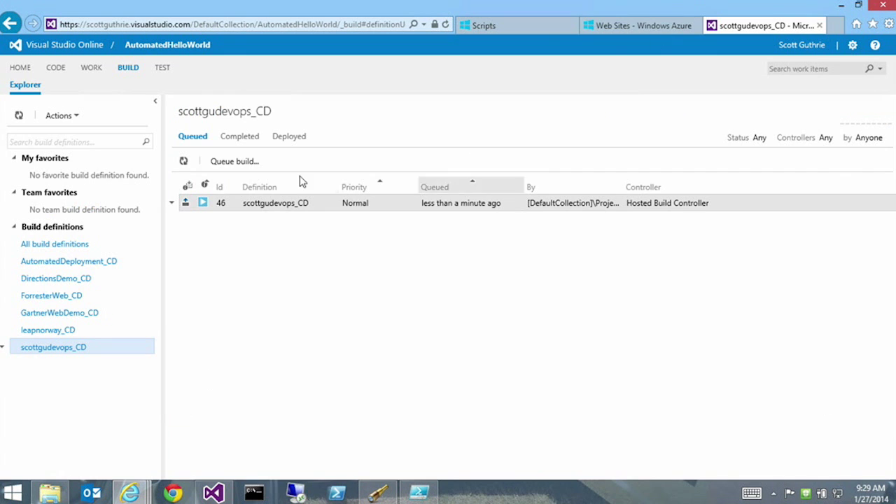
pyautogui.click(296, 137)
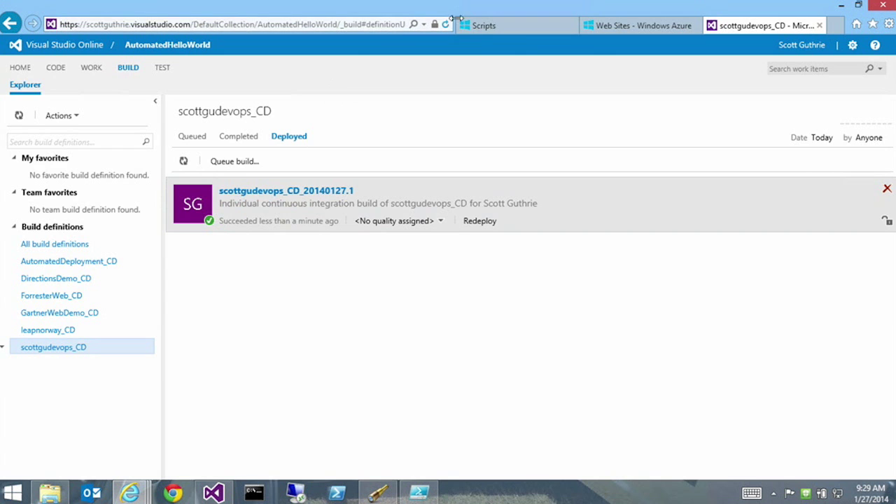
# Step: In the Azure portal, refresh the scottgudevops deployment history by visiting the dashboard and returning to the deployments page
pyautogui.click(643, 26)
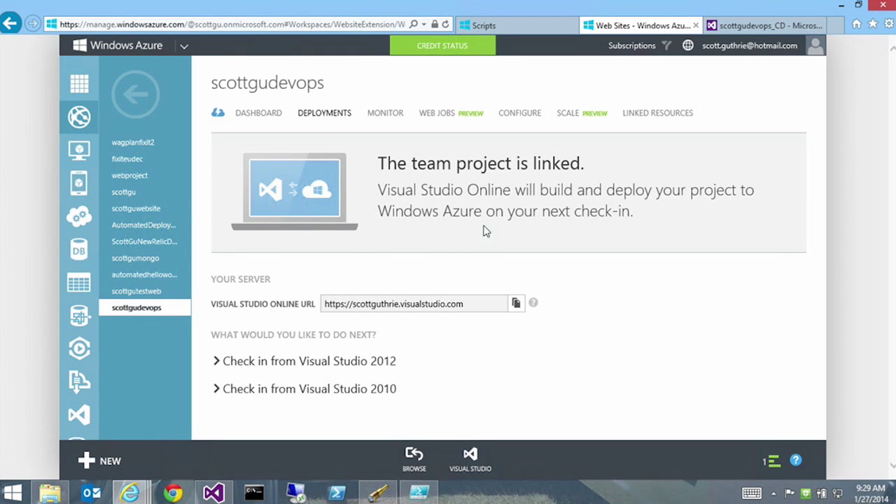
pyautogui.click(250, 114)
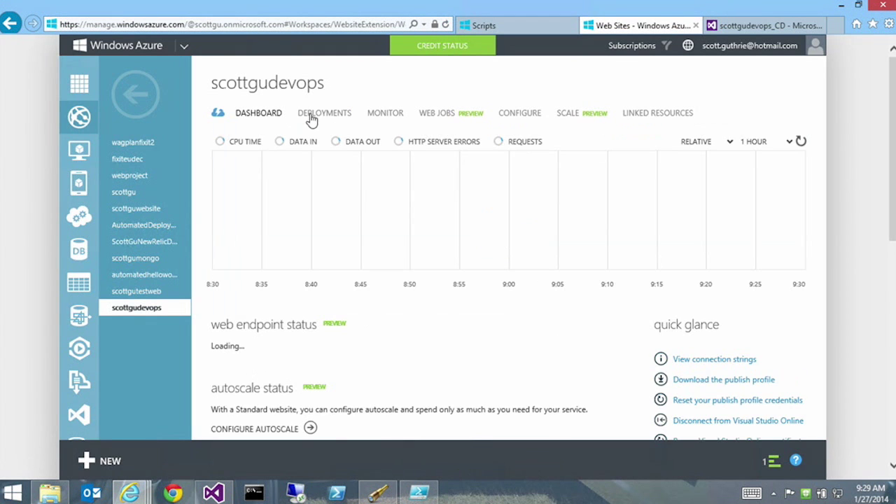
pyautogui.click(325, 116)
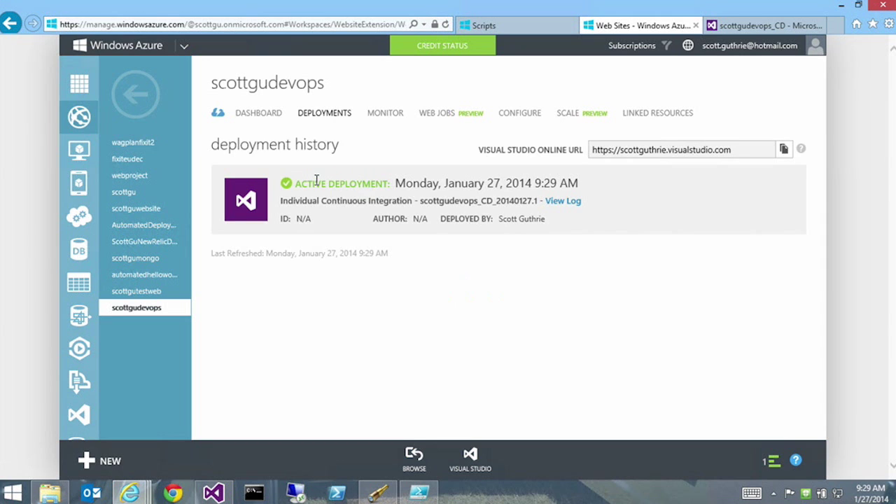
# Step: Browse the live scottgudevops site, highlight the message on its About page, and return to the Azure portal
pyautogui.click(413, 459)
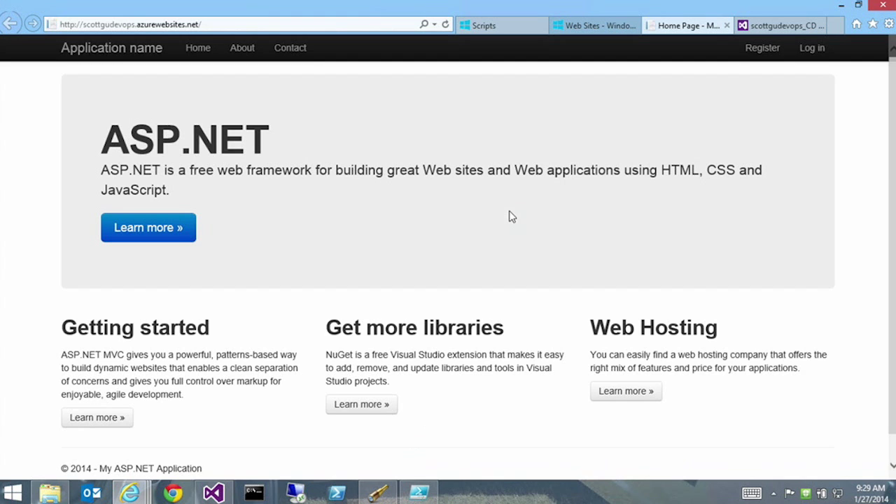
pyautogui.click(240, 52)
pyautogui.moveTo(66, 129); pyautogui.dragTo(294, 144)
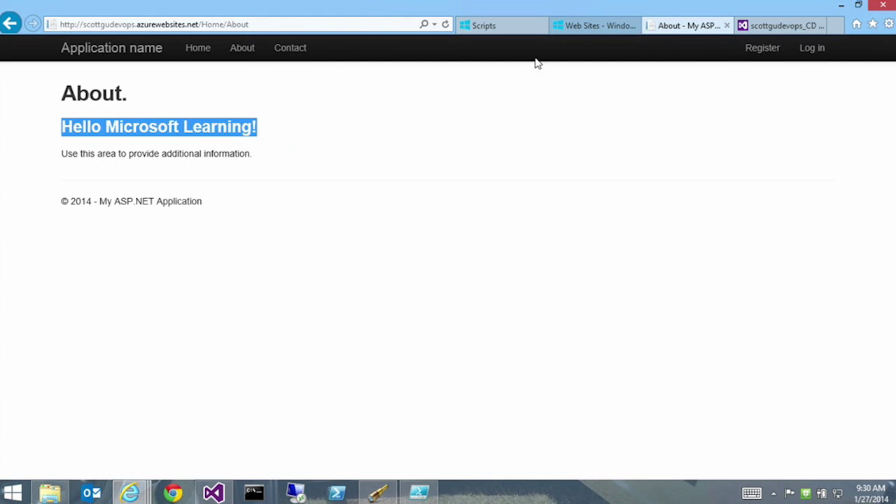
pyautogui.click(587, 28)
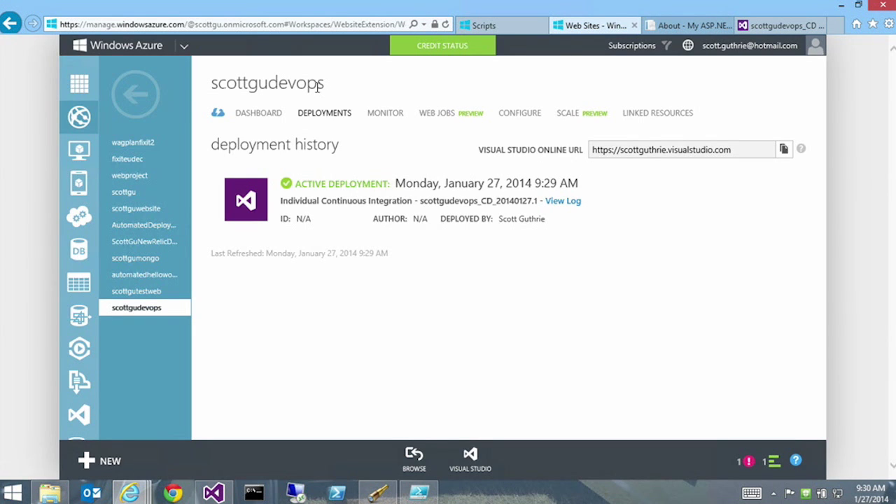
# Step: Check the scottgudevops dashboard and its deployed builds in Visual Studio Online, and return to the Azure portal
pyautogui.click(256, 118)
pyautogui.moveTo(794, 256)
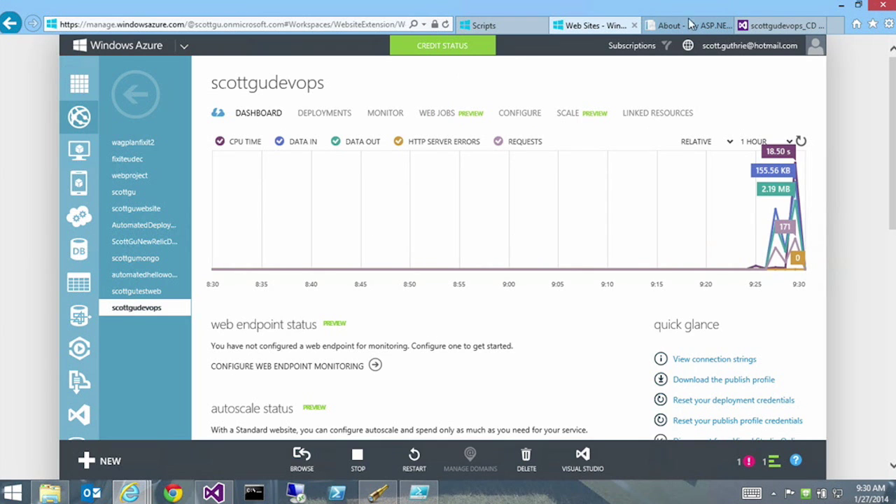
pyautogui.click(779, 24)
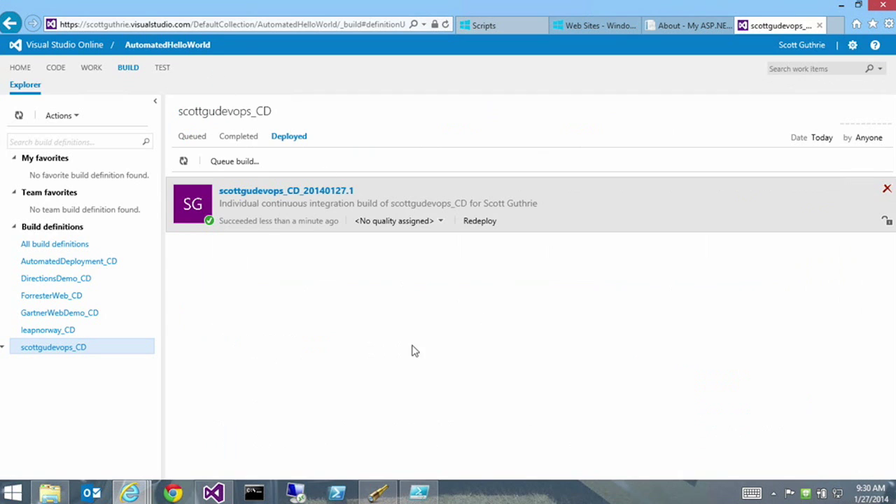
pyautogui.moveTo(219, 496)
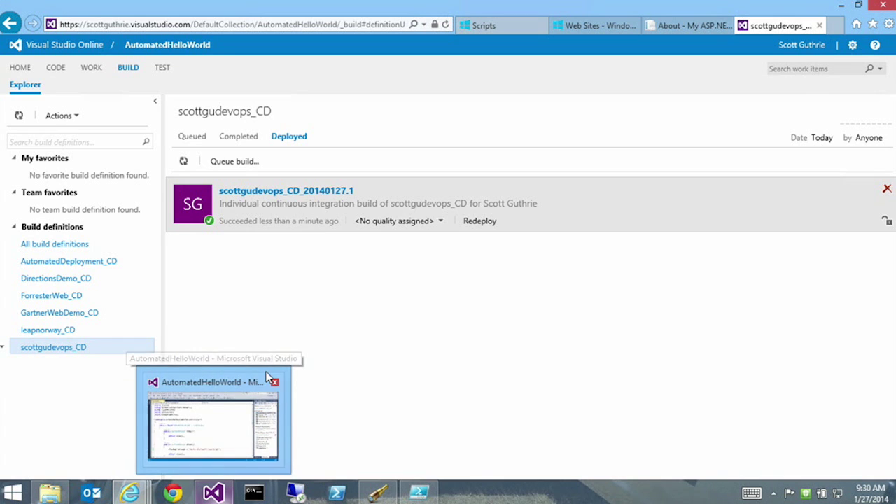
pyautogui.click(579, 26)
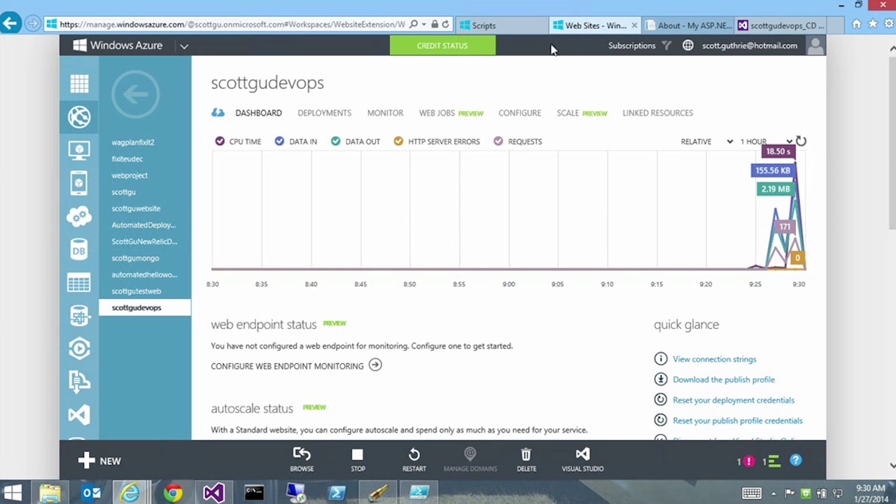
# Step: Reopen the scottgudevops deployment history, select the active deployment and dismiss both deployment-history notifications
pyautogui.click(317, 116)
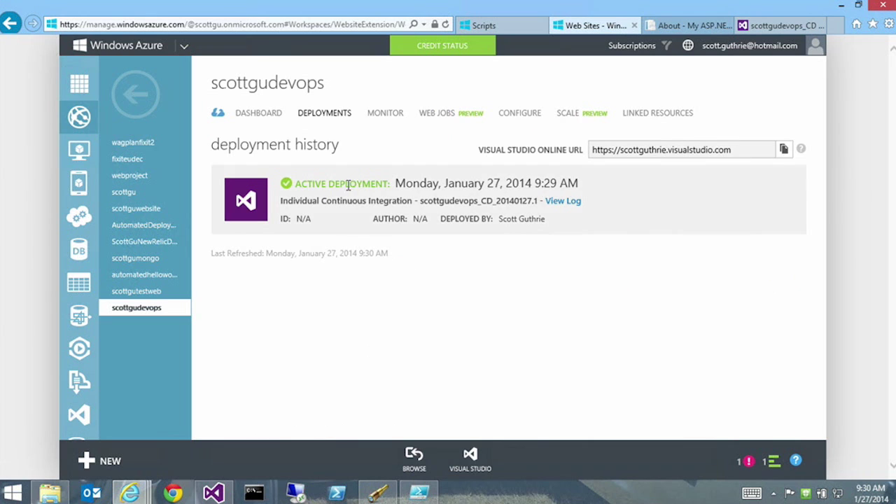
pyautogui.click(444, 190)
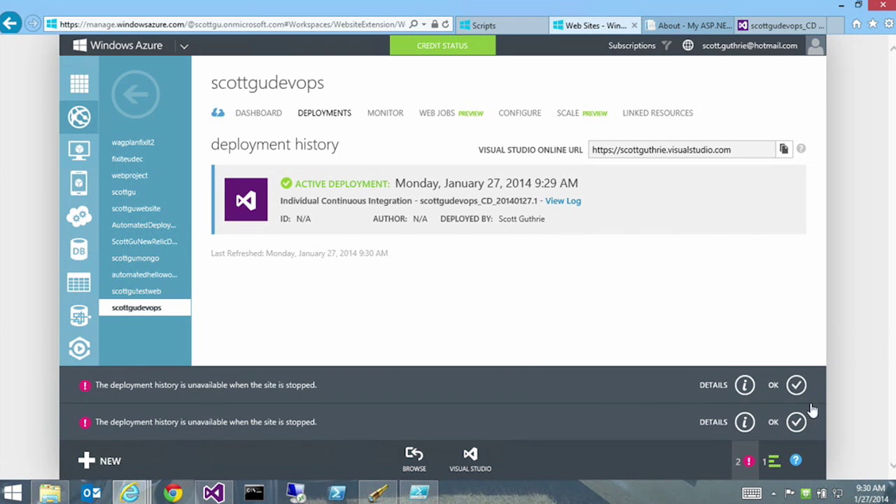
pyautogui.click(797, 385)
pyautogui.click(797, 422)
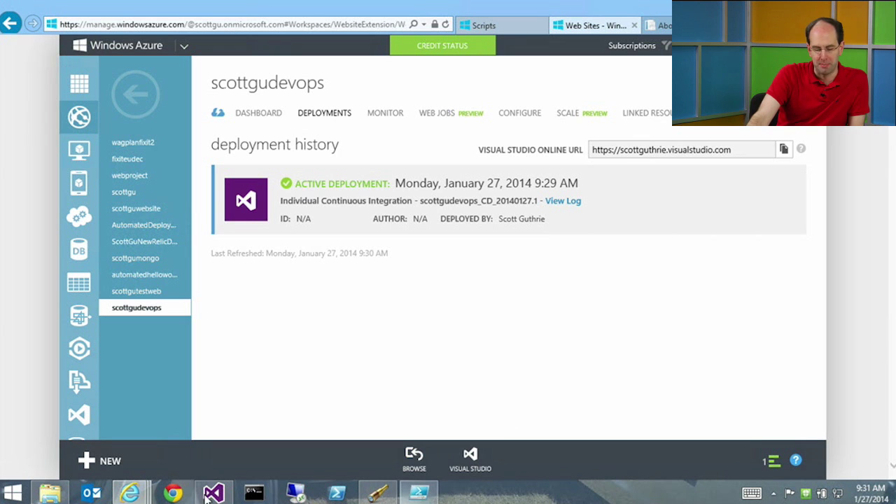
# Step: Minimize the remote desktop session to show the PowerPoint presentation, and restore the session after the slides
pyautogui.moveTo(505, 5)
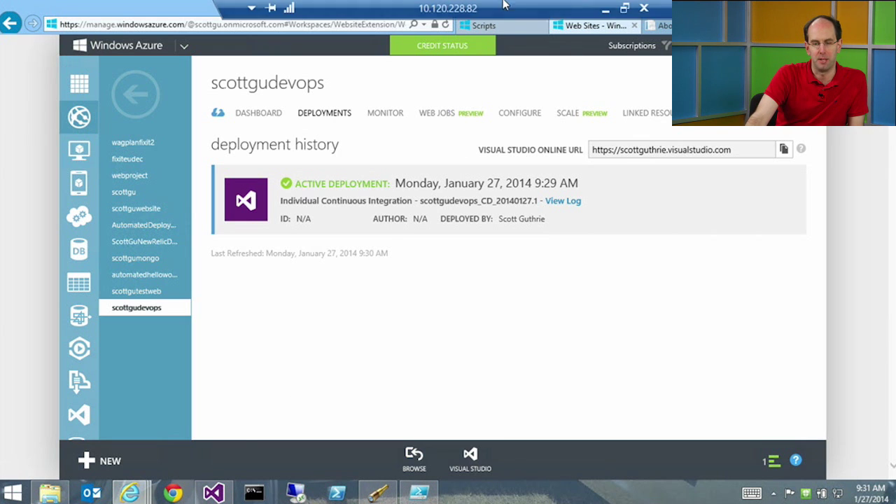
pyautogui.click(605, 8)
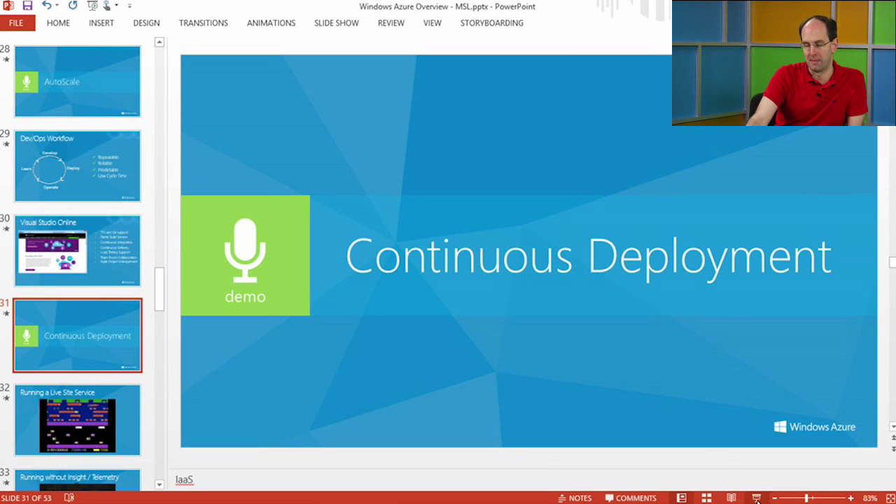
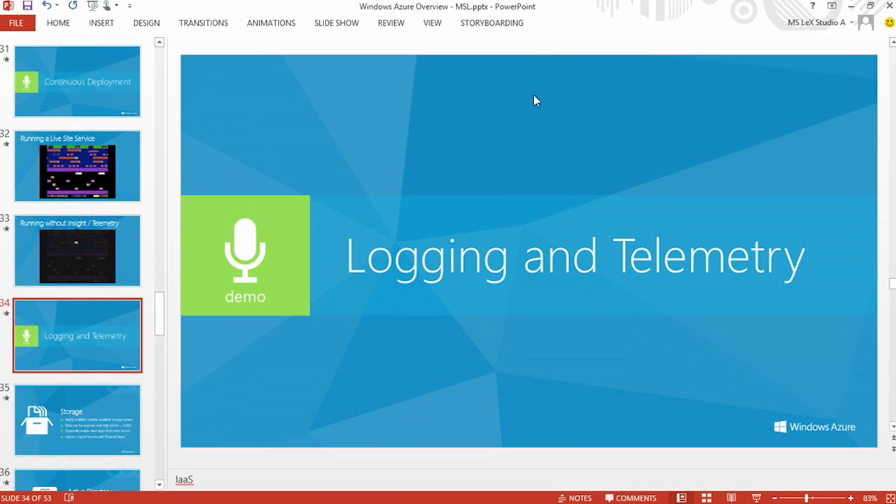
pyautogui.moveTo(337, 494)
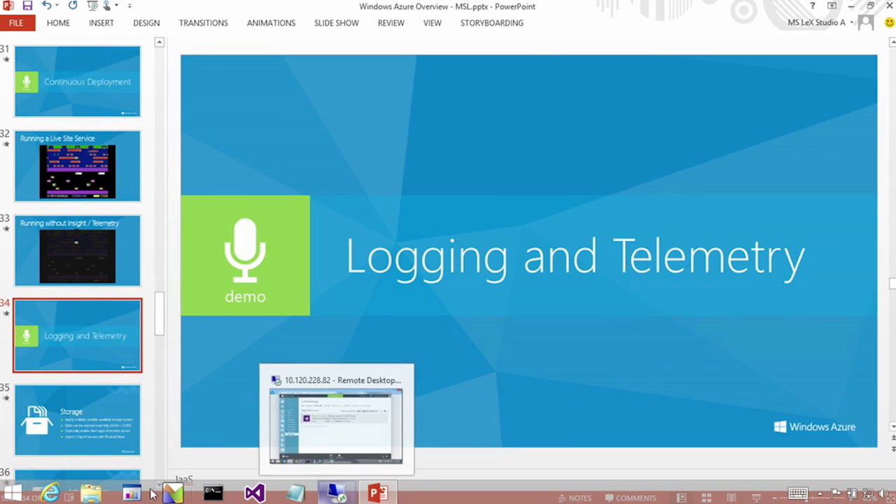
pyautogui.click(336, 423)
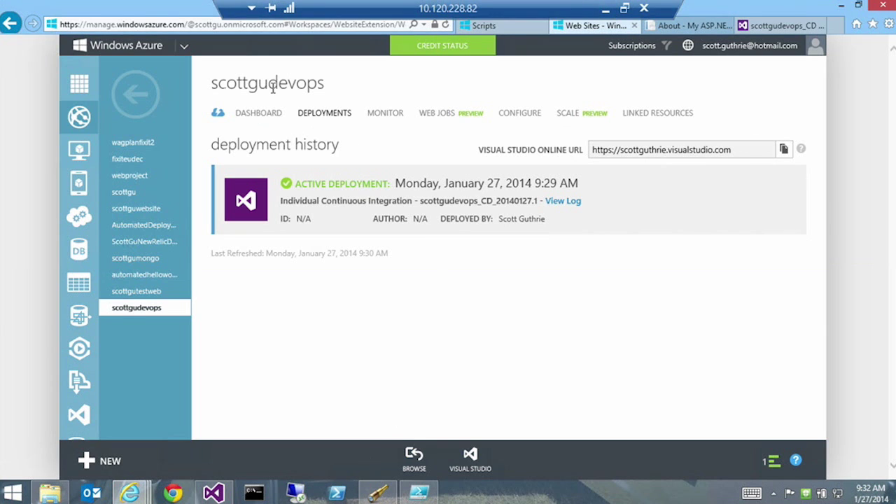
# Step: Open the scottgudevops configuration page and examine its application diagnostics and site diagnostics logging options
pyautogui.moveTo(223, 82); pyautogui.dragTo(307, 83)
pyautogui.click(301, 87)
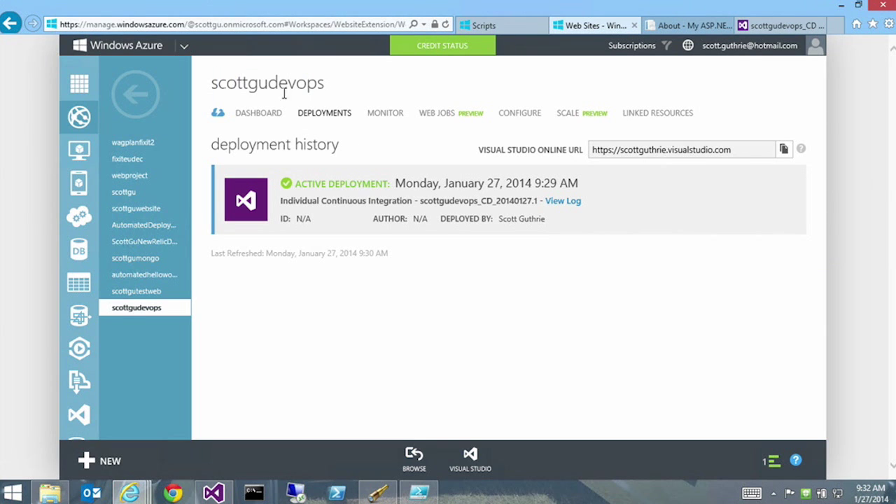
pyautogui.click(526, 119)
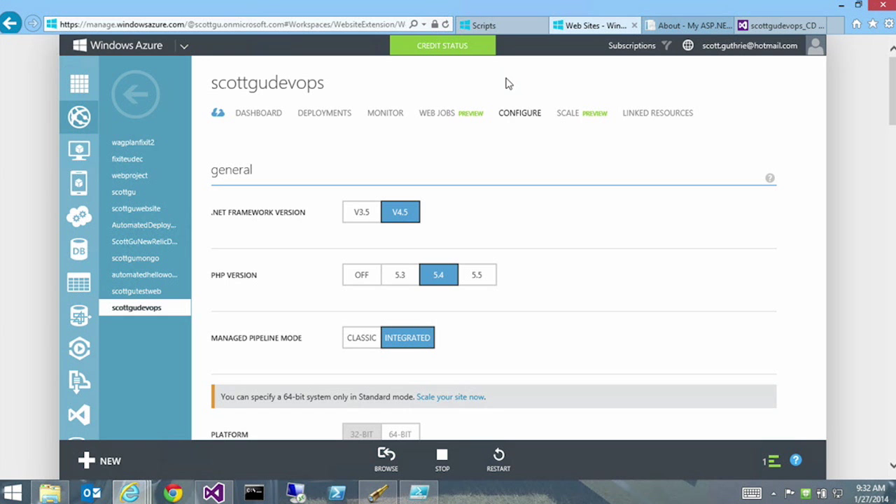
pyautogui.moveTo(894, 105); pyautogui.dragTo(894, 260)
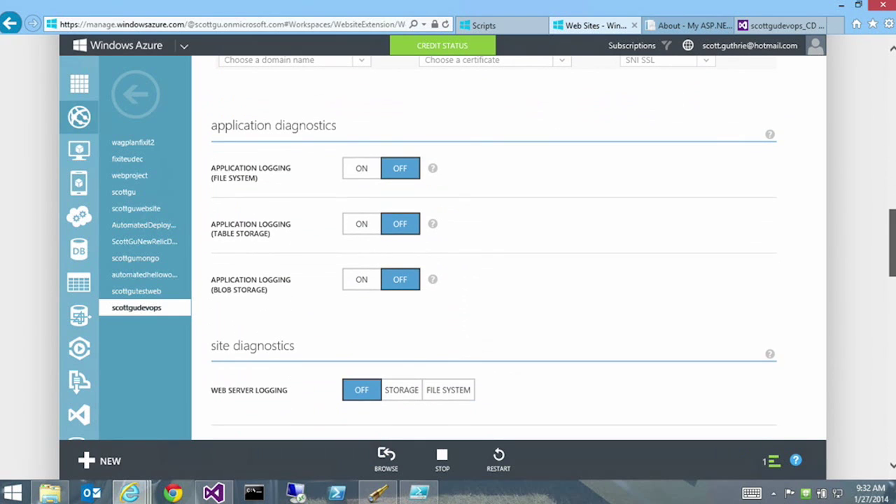
pyautogui.moveTo(336, 126); pyautogui.dragTo(239, 126)
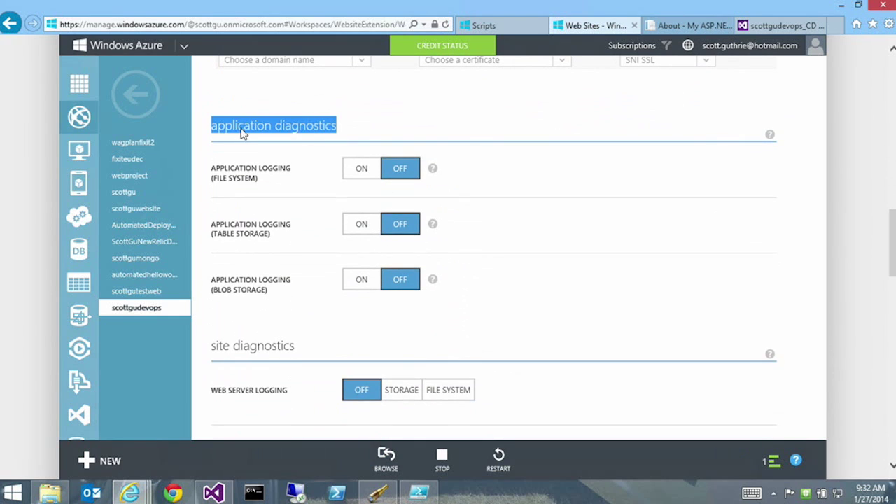
pyautogui.scroll(-4, 483, 245)
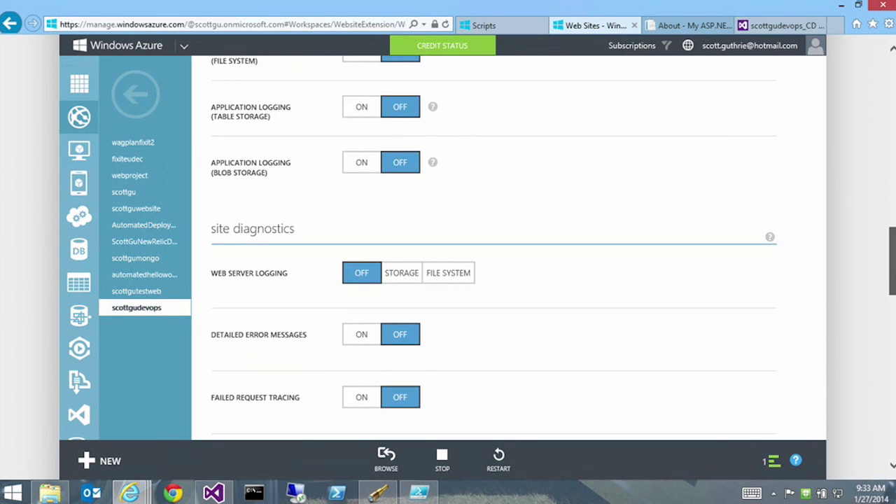
pyautogui.scroll(2, 483, 245)
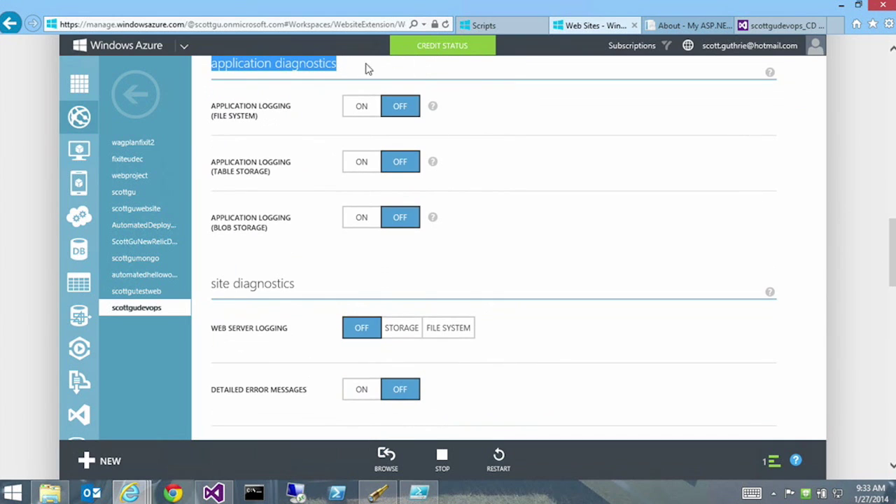
pyautogui.click(320, 61)
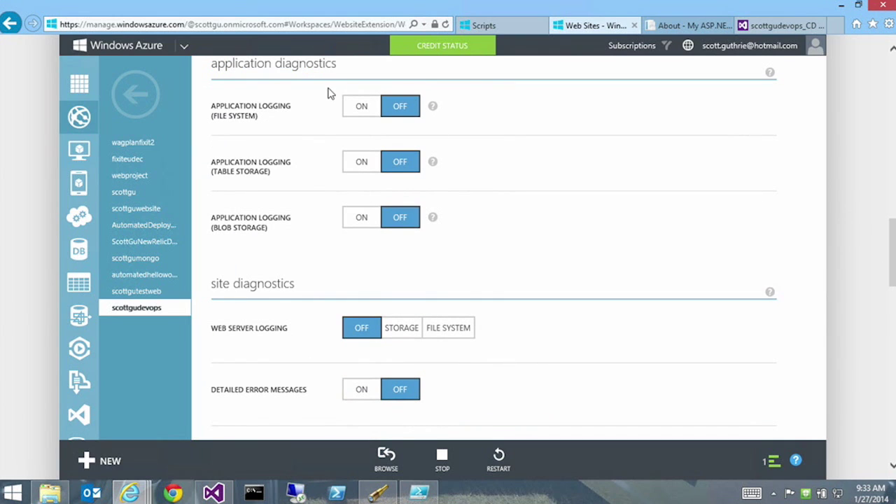
# Step: Set web server logging to Storage, using the scottgulogs2 account and a new blob container named scottgudevopsdemo
pyautogui.click(409, 334)
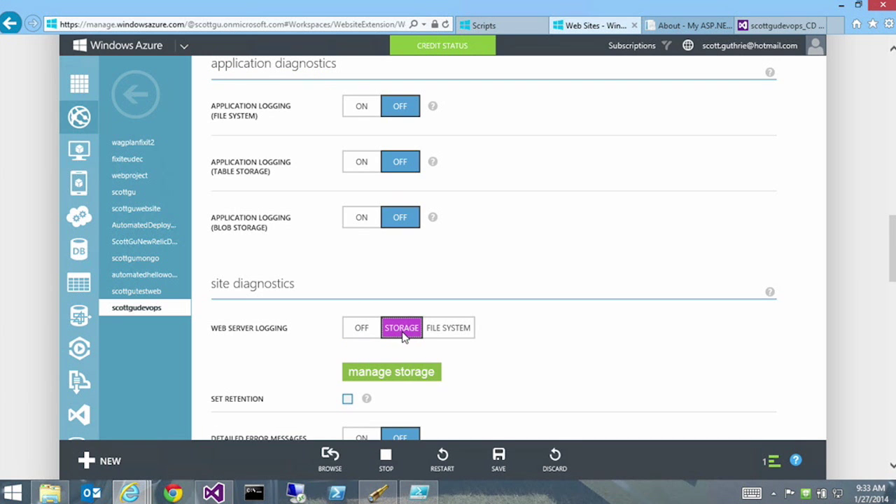
pyautogui.click(398, 372)
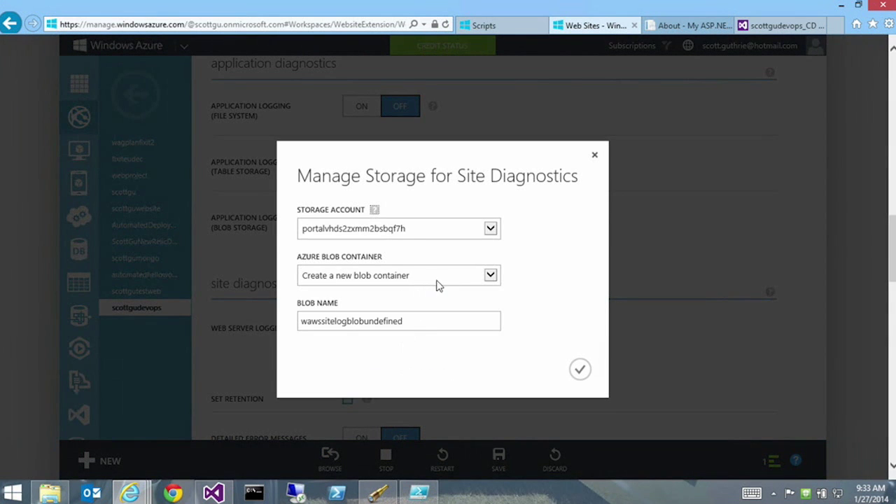
pyautogui.click(490, 231)
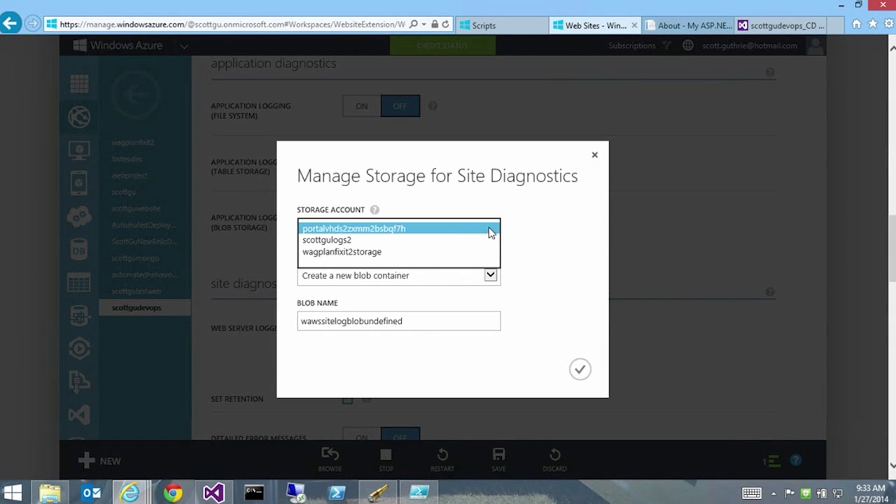
pyautogui.click(350, 240)
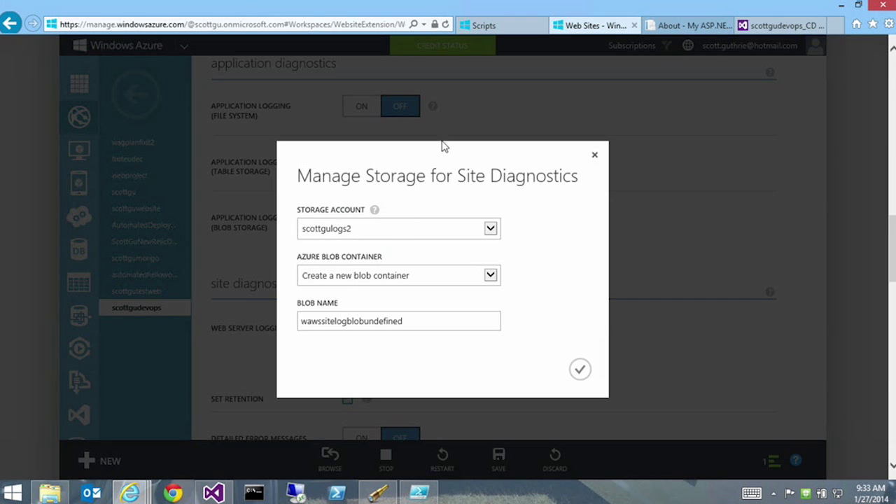
pyautogui.doubleClick(416, 322)
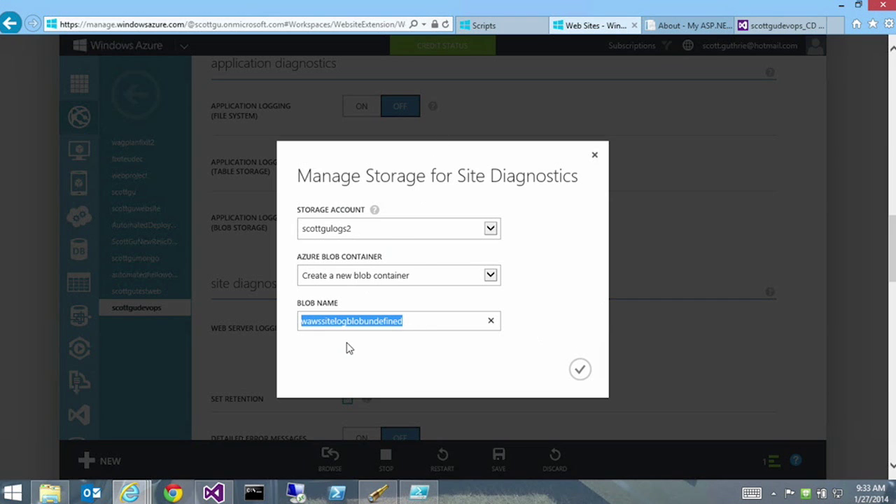
pyautogui.write('scottgudevopsdemo')
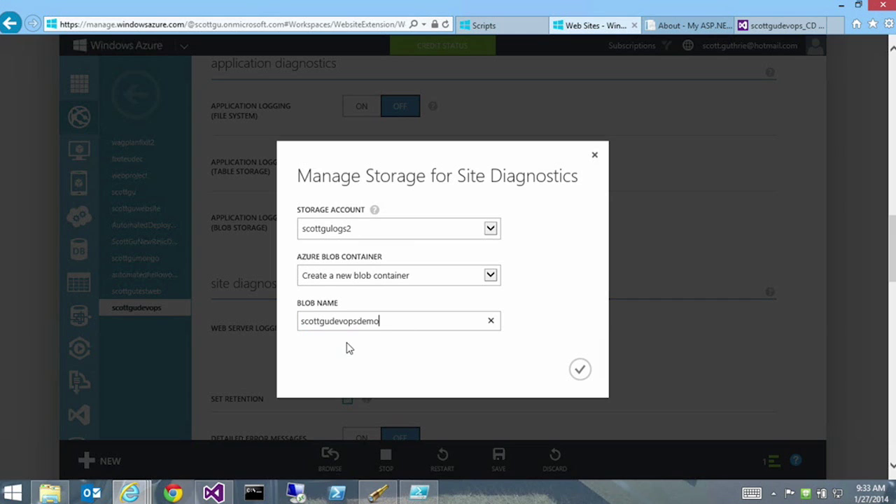
pyautogui.click(580, 372)
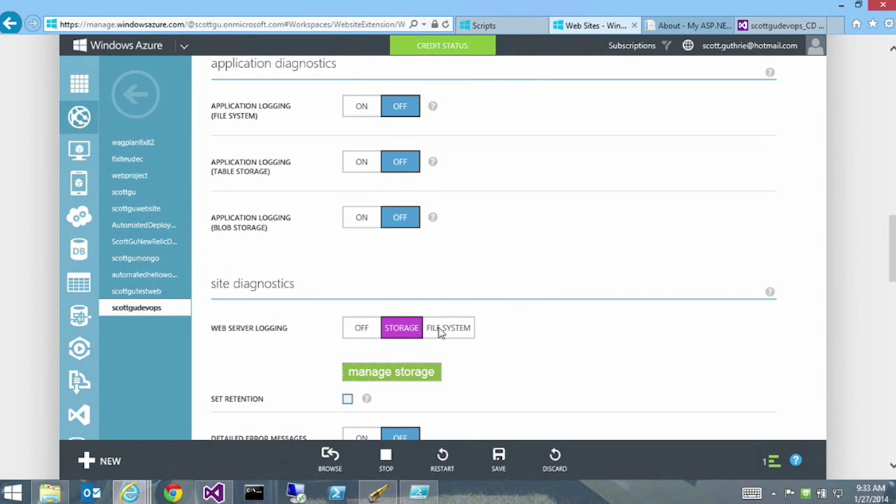
# Step: Save the scottgudevops configuration, dismiss the update notification and collapse the notification list
pyautogui.click(498, 467)
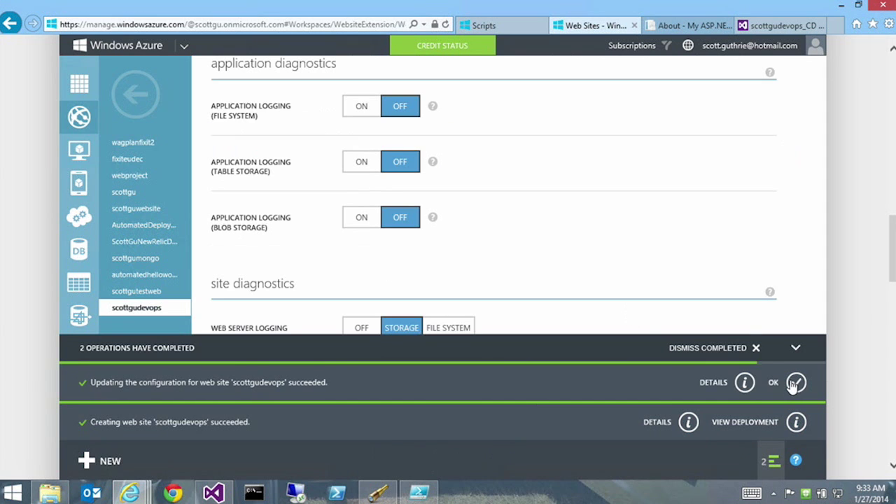
pyautogui.click(796, 384)
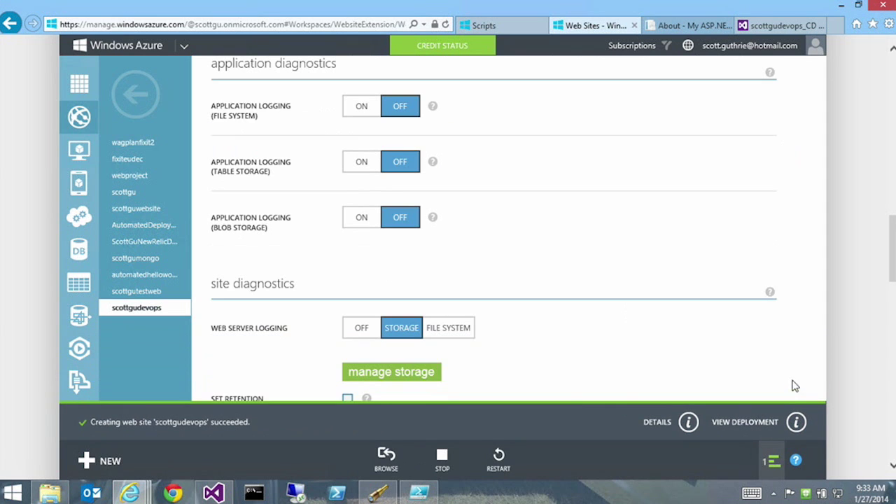
pyautogui.click(771, 460)
pyautogui.scroll(-1, 590, 287)
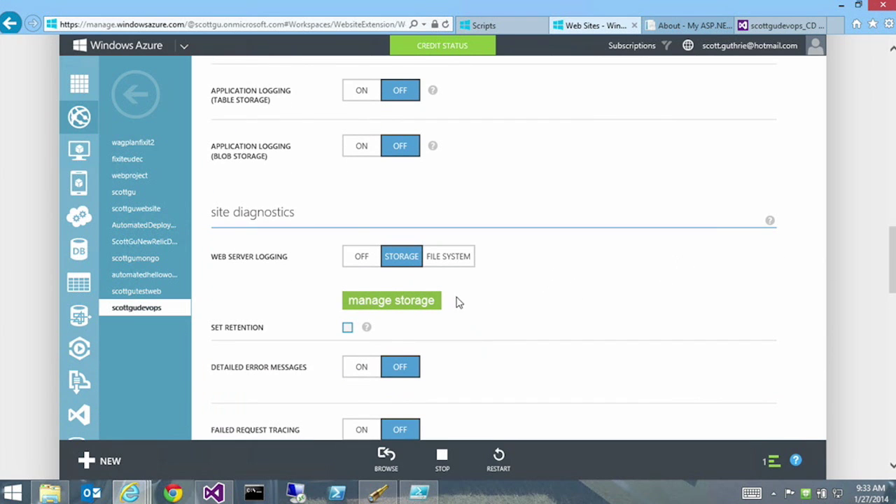
# Step: Switch to CloudXplorer, collapse the scottgulogs storage account to view the account list, and return to the Azure portal
pyautogui.click(378, 493)
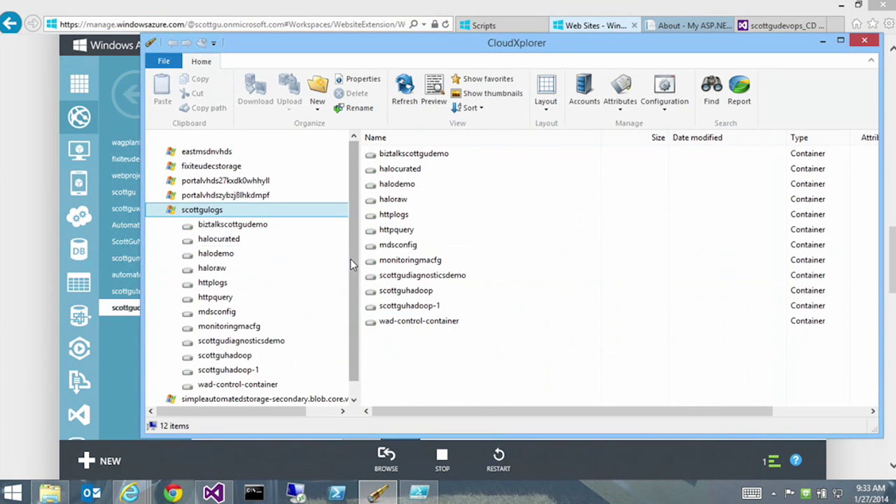
pyautogui.click(166, 210)
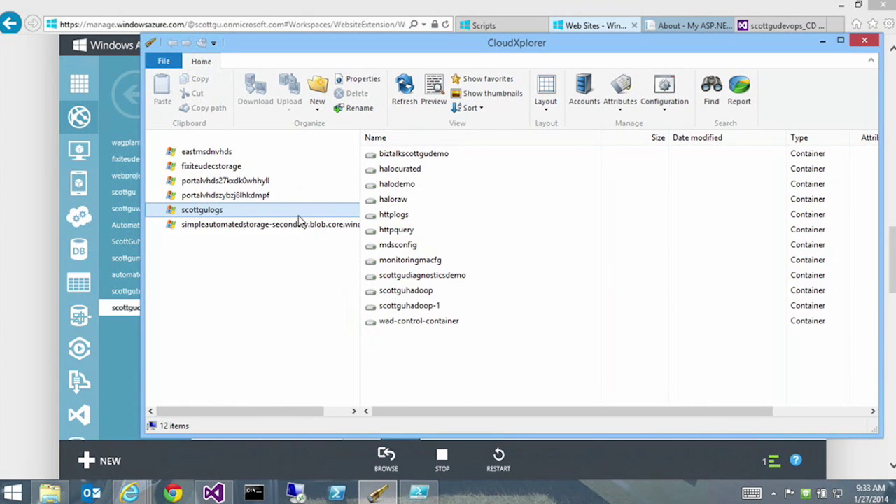
pyautogui.click(163, 210)
pyautogui.click(129, 112)
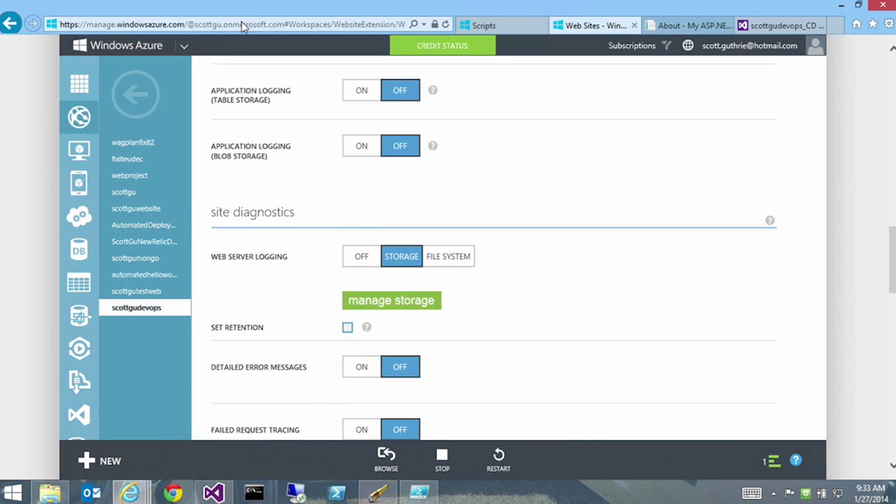
# Step: Return to the web sites list and open the configuration page of the scottgutestweb site
pyautogui.click(146, 92)
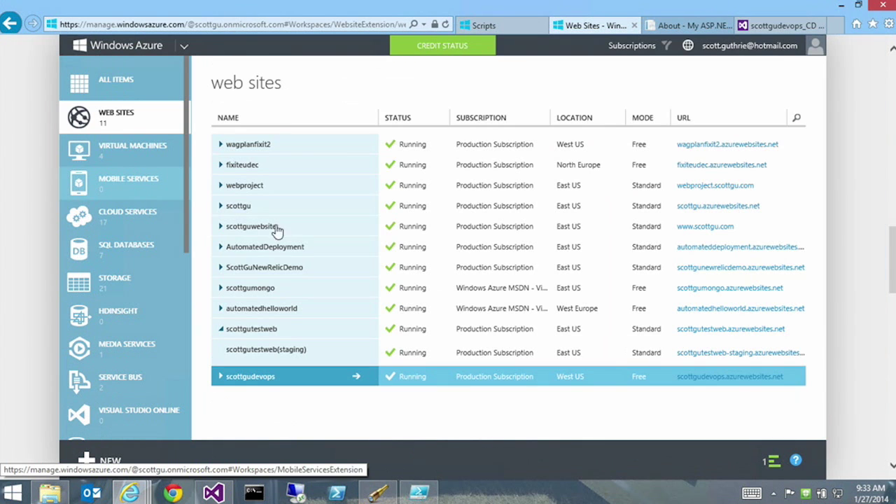
pyautogui.click(312, 329)
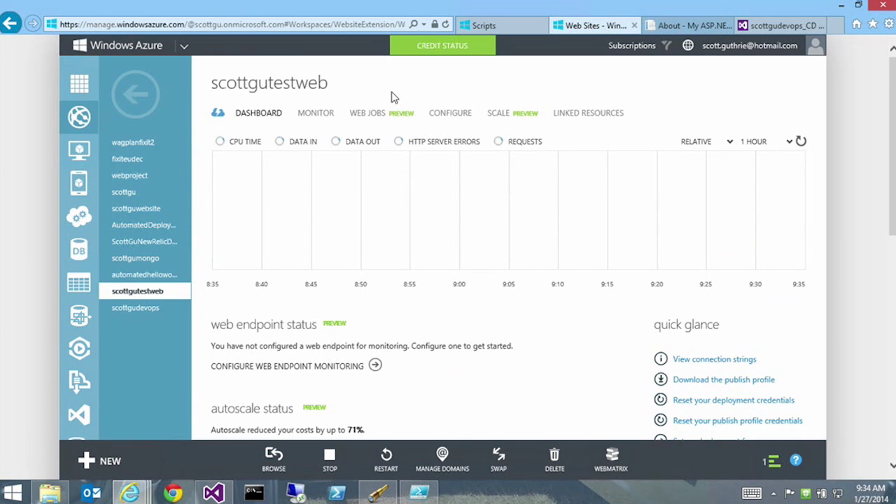
pyautogui.click(452, 114)
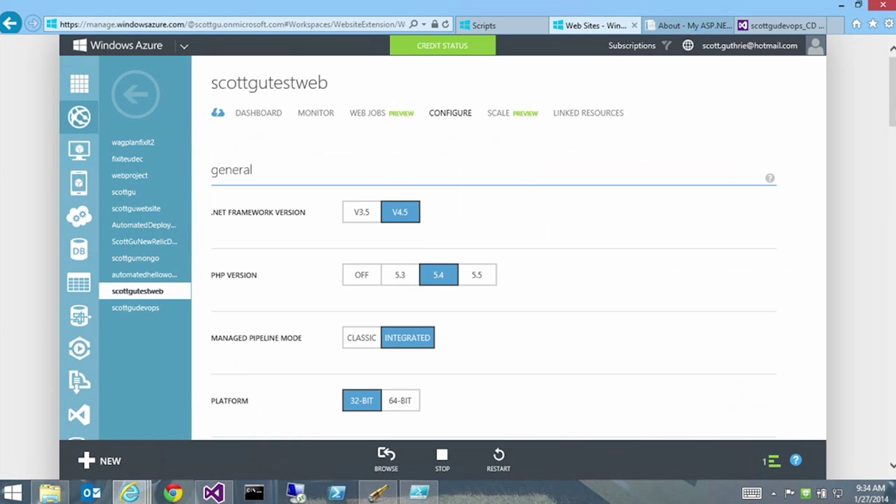
# Step: Set scottgutestweb's web server logging to Storage and choose the scottgulogs storage account for site diagnostics
pyautogui.scroll(-10, 490, 280)
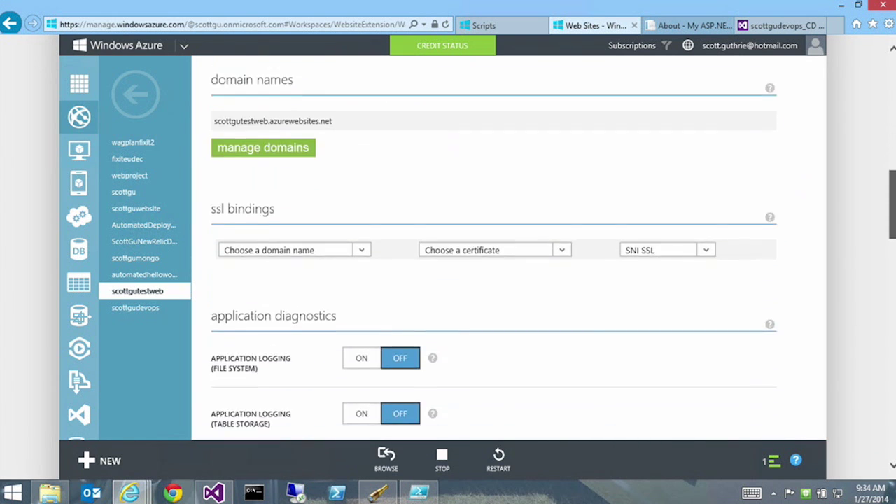
pyautogui.scroll(-5, 490, 249)
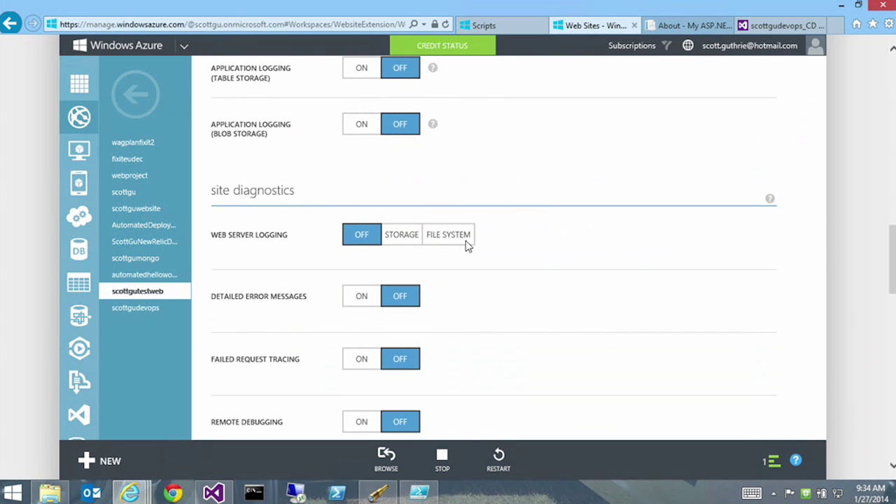
pyautogui.click(401, 236)
pyautogui.click(393, 280)
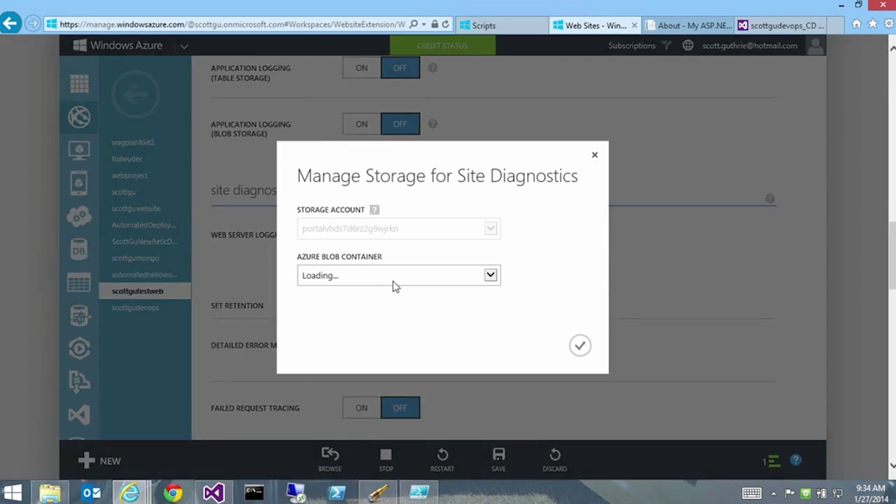
pyautogui.click(491, 275)
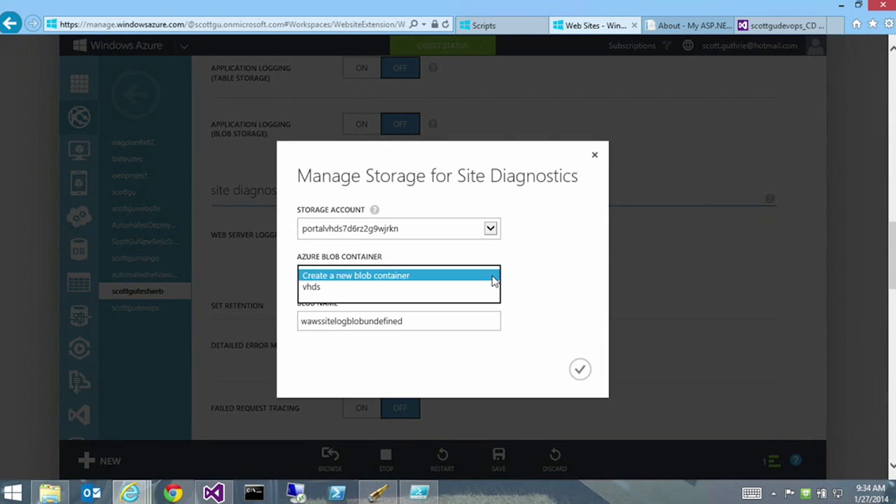
pyautogui.click(473, 262)
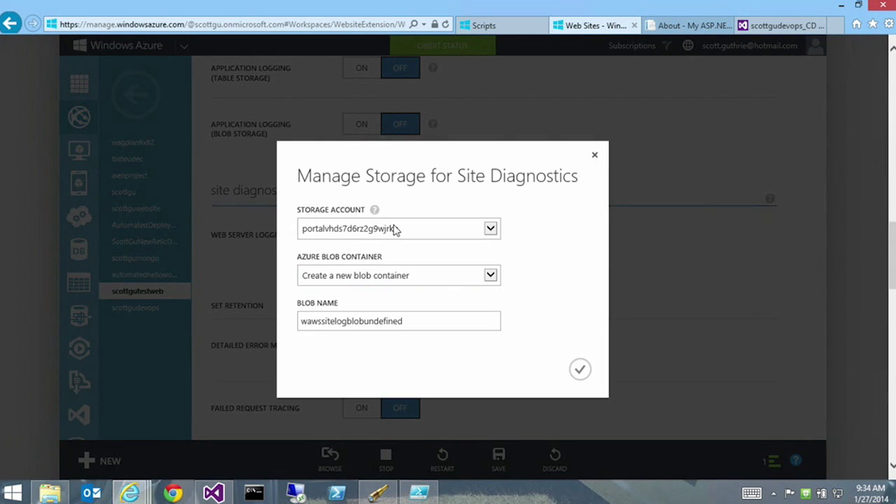
pyautogui.click(490, 230)
pyautogui.click(434, 242)
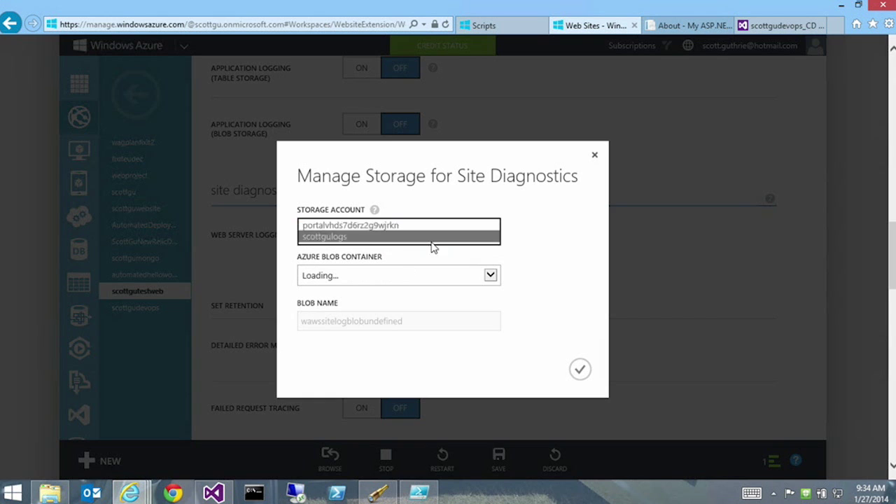
# Step: Direct the site diagnostics to a new blob container named scottgulogsdemo and confirm the storage settings
pyautogui.click(499, 279)
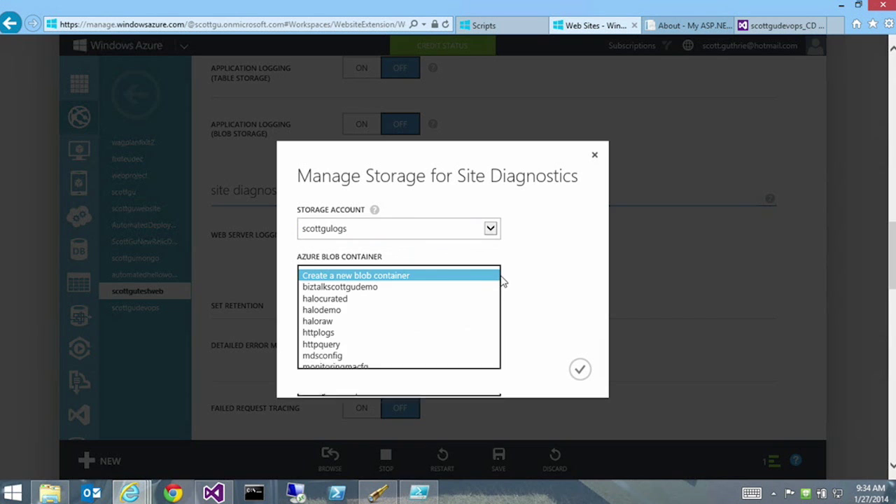
pyautogui.click(546, 280)
pyautogui.doubleClick(407, 324)
pyautogui.write('scottgulogsdemo')
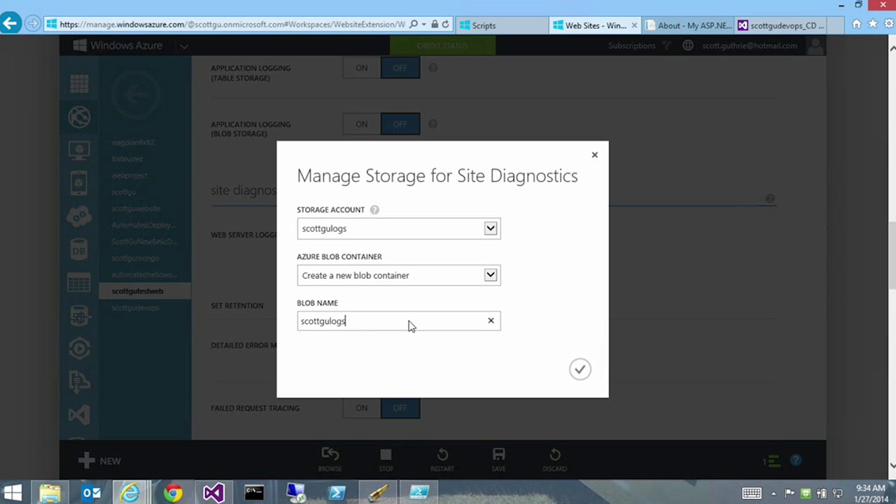
pyautogui.click(581, 369)
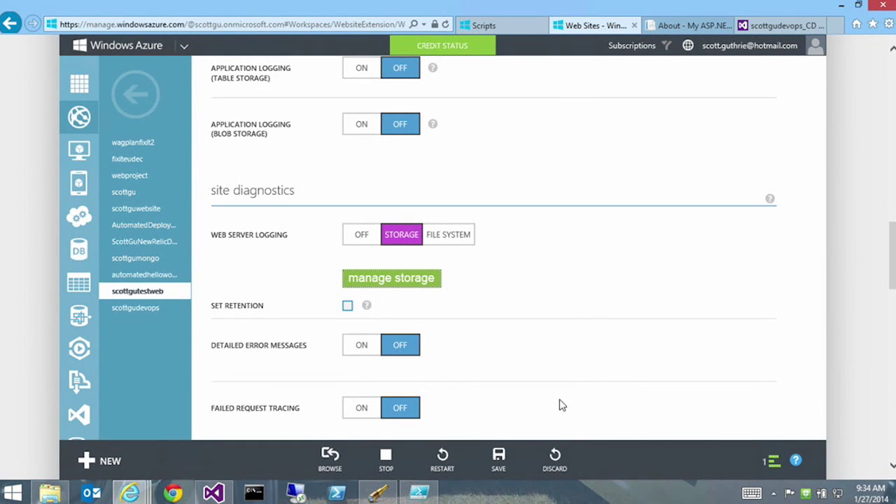
# Step: Save the scottgutestweb configuration, dismiss the update notification and collapse the notification list
pyautogui.click(503, 469)
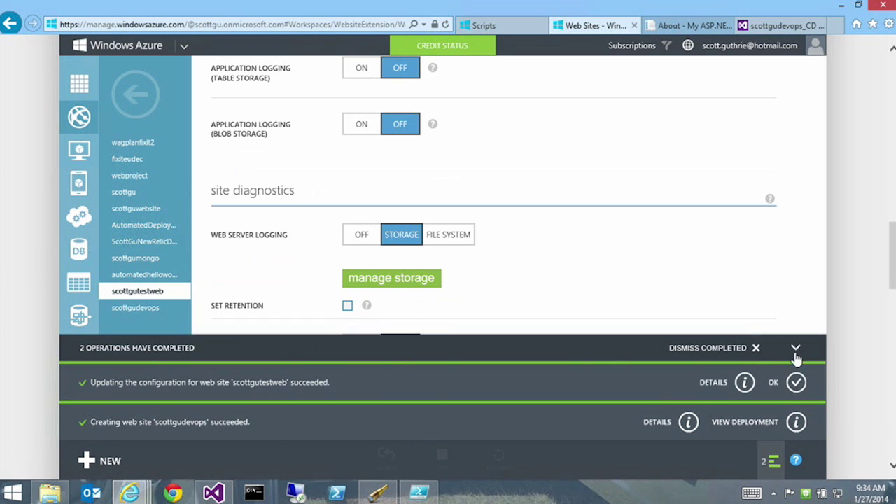
pyautogui.click(796, 383)
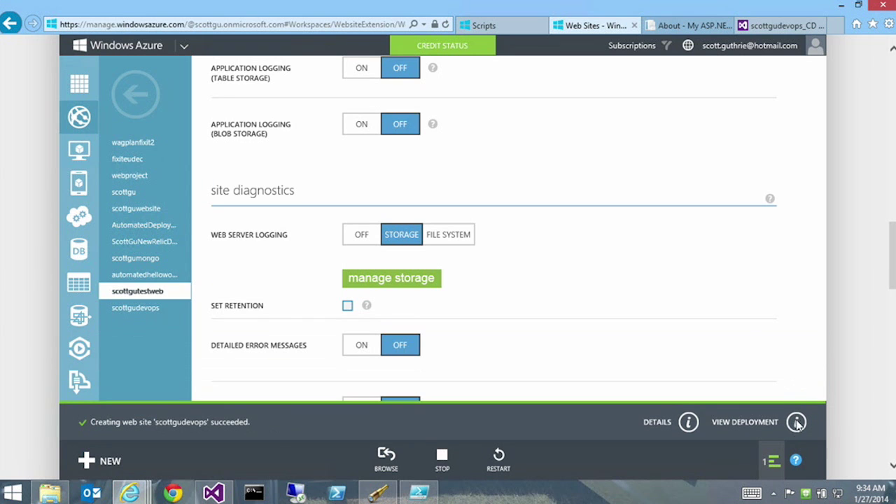
pyautogui.click(770, 460)
# Step: Switch to CloudXplorer, refresh the scottgulogs account and open its scottgulogsdemo container
pyautogui.click(376, 493)
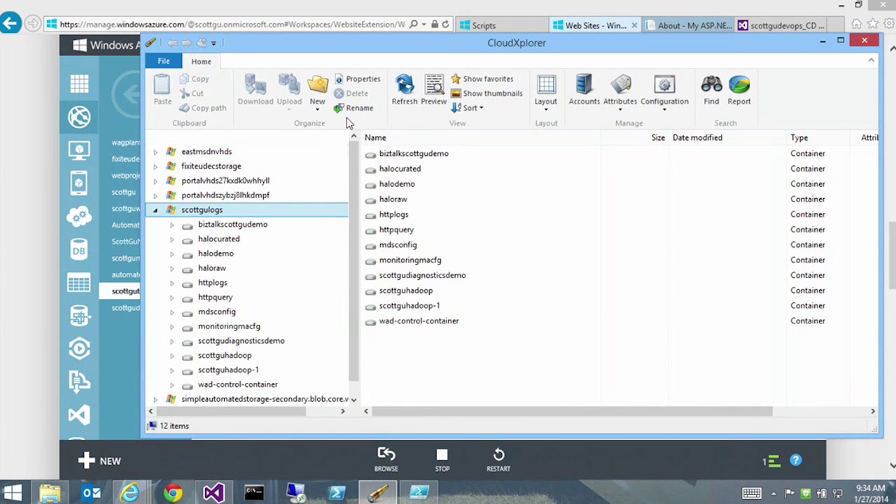
pyautogui.click(405, 105)
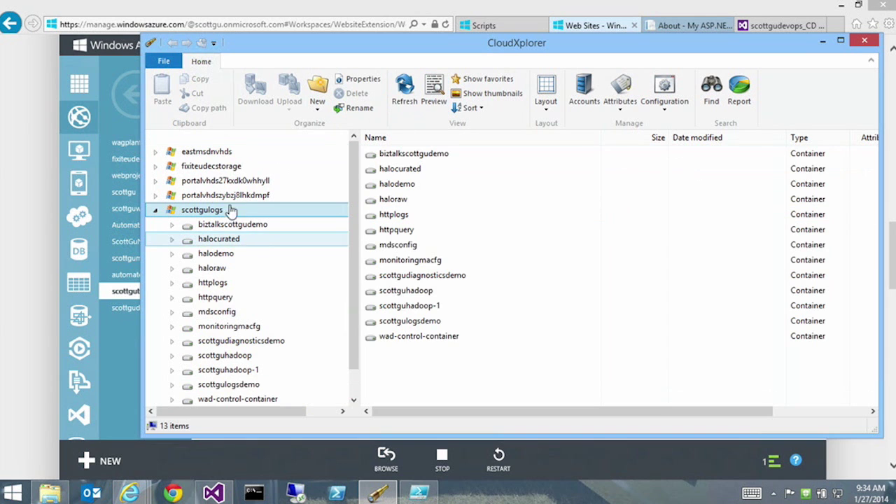
pyautogui.click(413, 324)
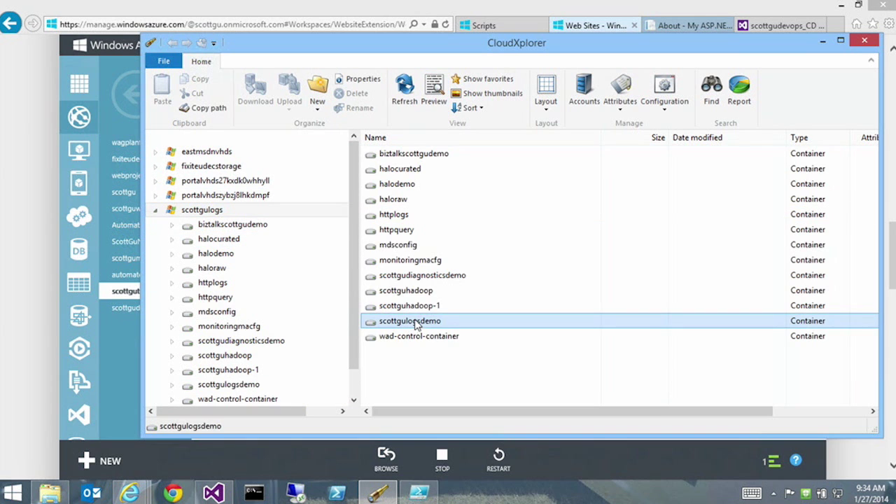
pyautogui.click(248, 386)
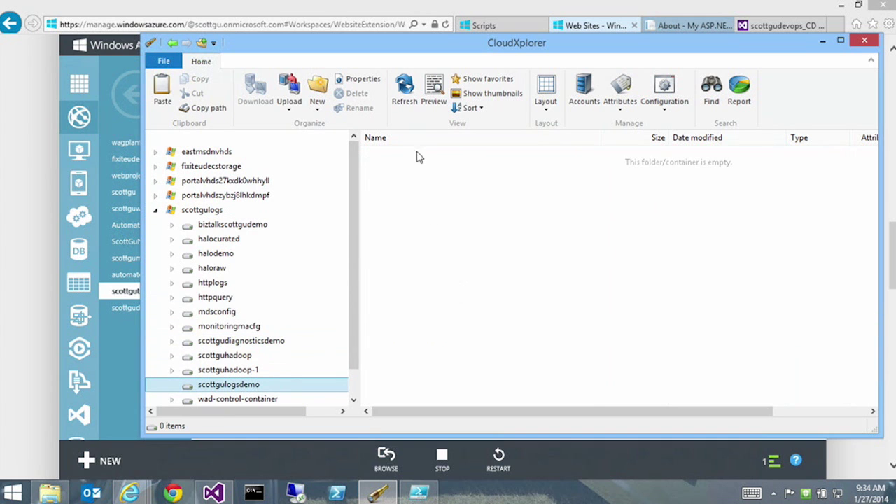
# Step: Return to the Azure portal, browse to the live scottgutestweb site, and generate traffic by reloading and visiting its Home, About and Contact pages
pyautogui.click(416, 5)
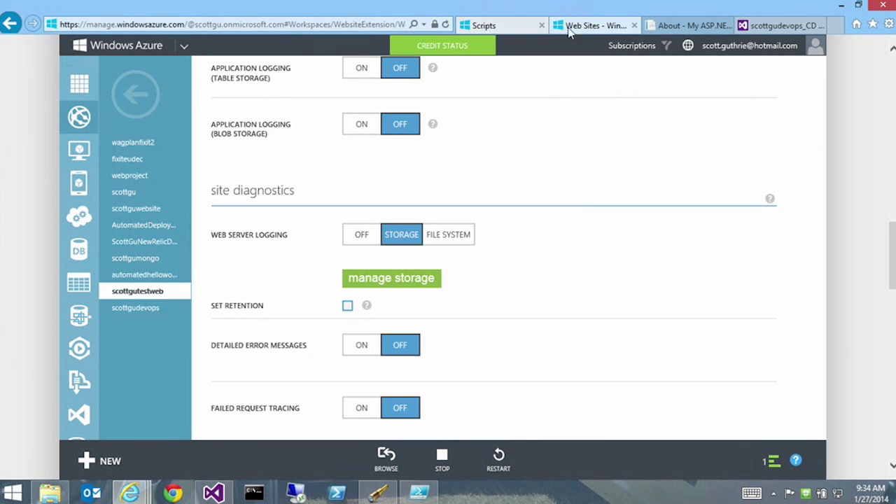
pyautogui.click(386, 456)
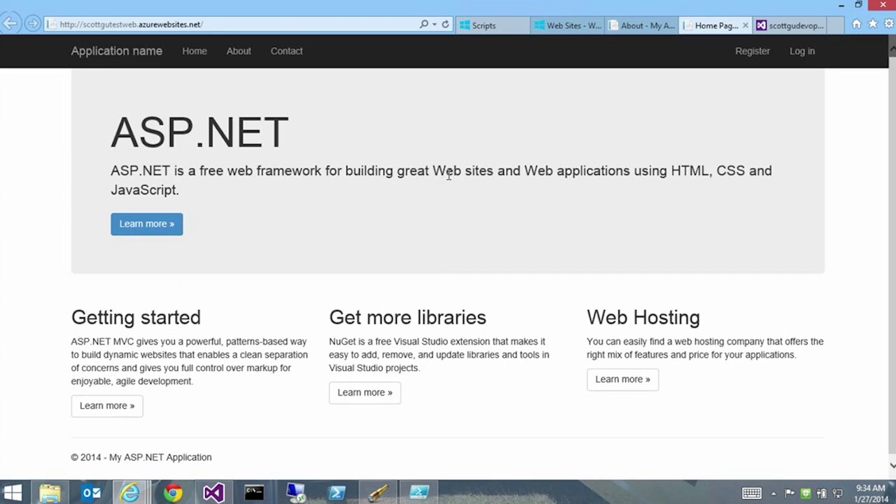
pyautogui.click(445, 24)
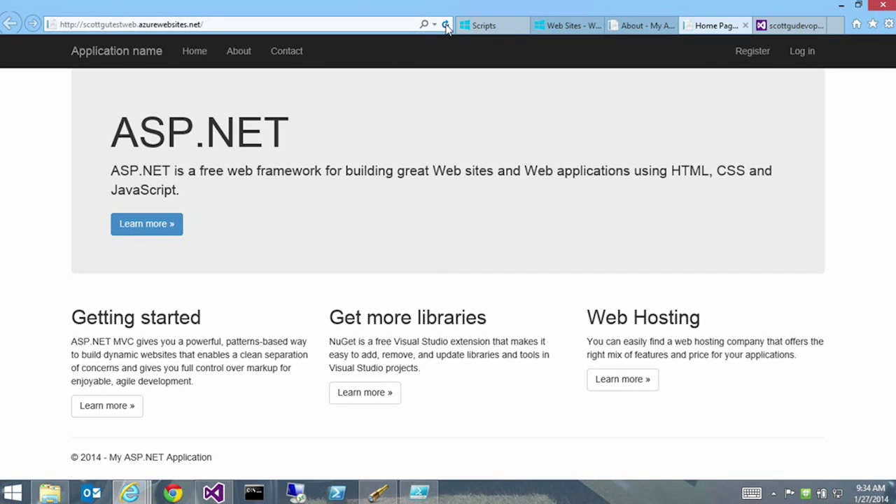
pyautogui.click(239, 54)
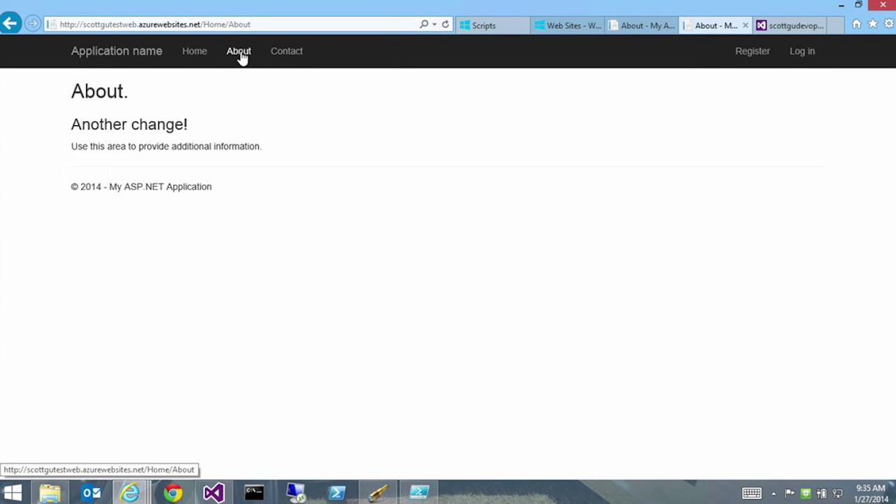
pyautogui.click(196, 54)
pyautogui.click(446, 25)
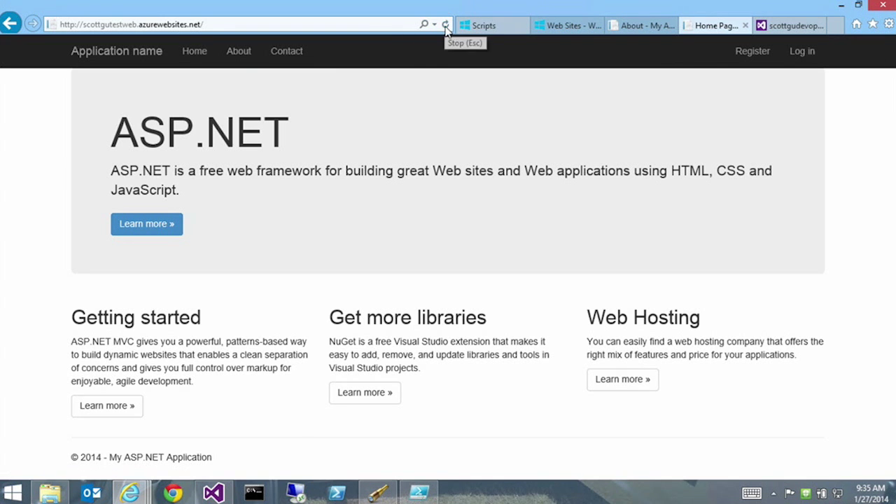
pyautogui.click(285, 53)
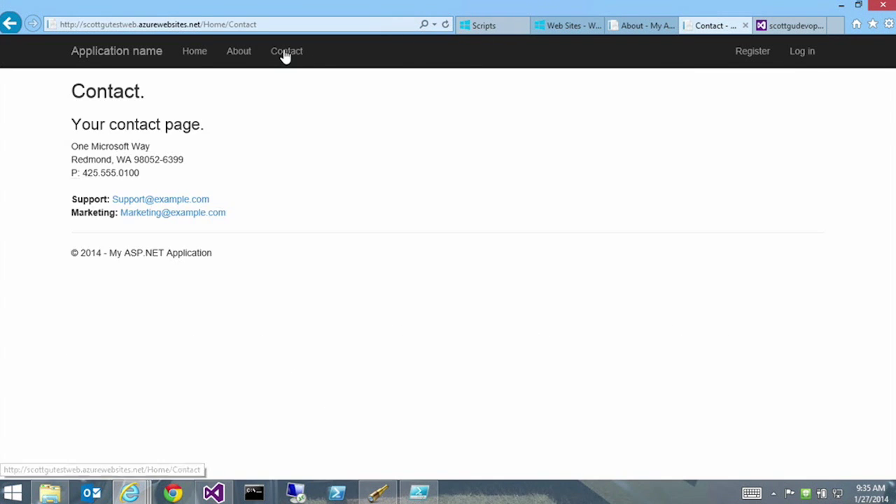
pyautogui.click(205, 56)
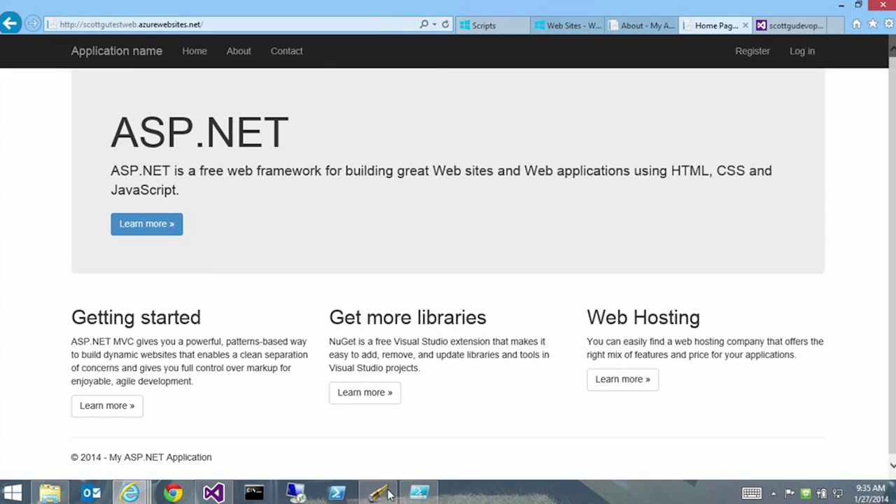
# Step: Switch to CloudXplorer, refresh the scottgulogsdemo container and open the folder path SCOTTGUTESTWEB/2014/01/27/17
pyautogui.hotkey('alt', 'Tab')
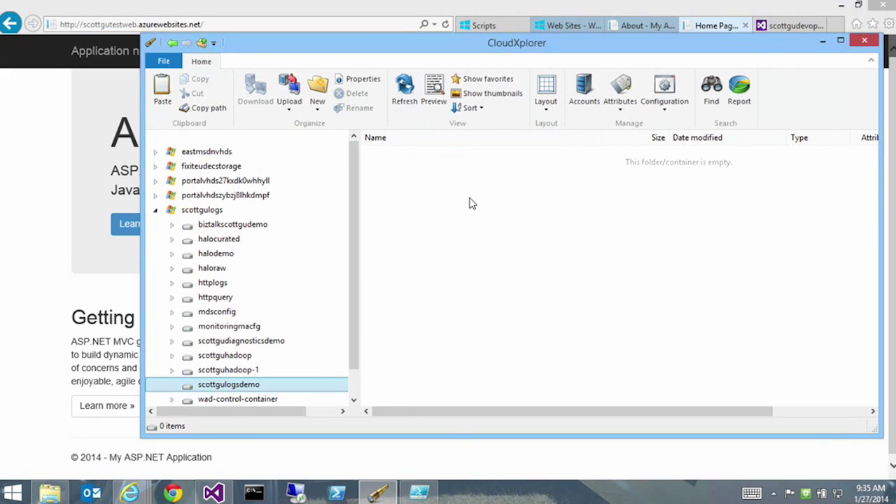
pyautogui.scroll(-1, 355, 340)
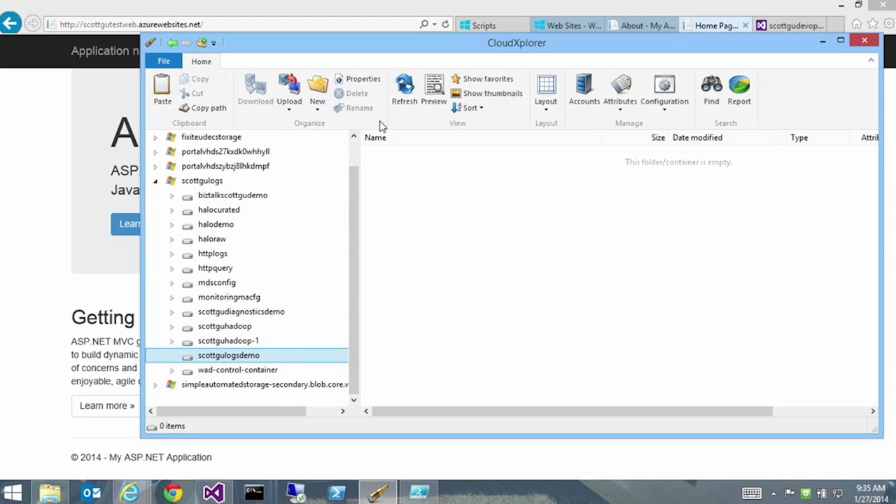
pyautogui.click(406, 88)
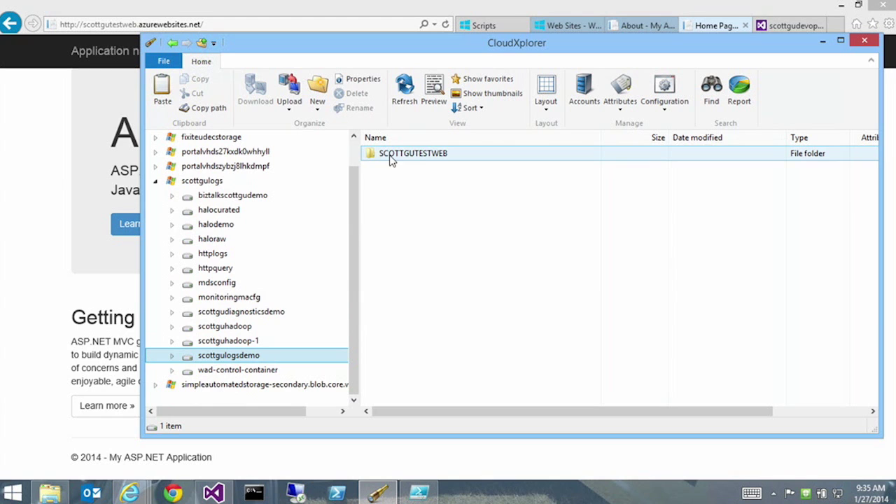
pyautogui.doubleClick(392, 156)
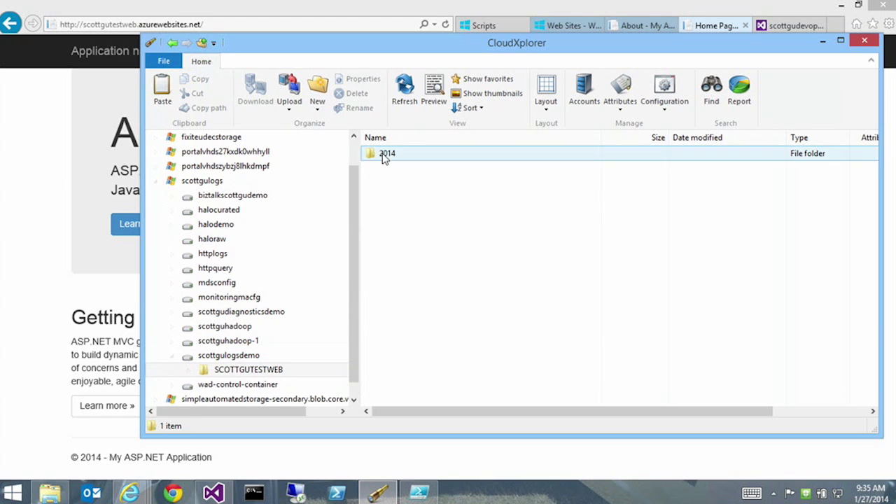
pyautogui.doubleClick(384, 156)
pyautogui.doubleClick(383, 154)
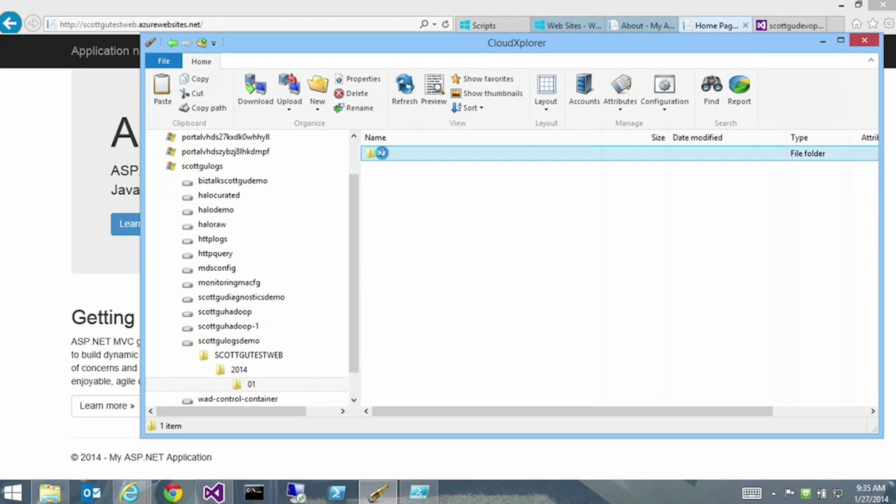
pyautogui.doubleClick(383, 154)
pyautogui.doubleClick(383, 154)
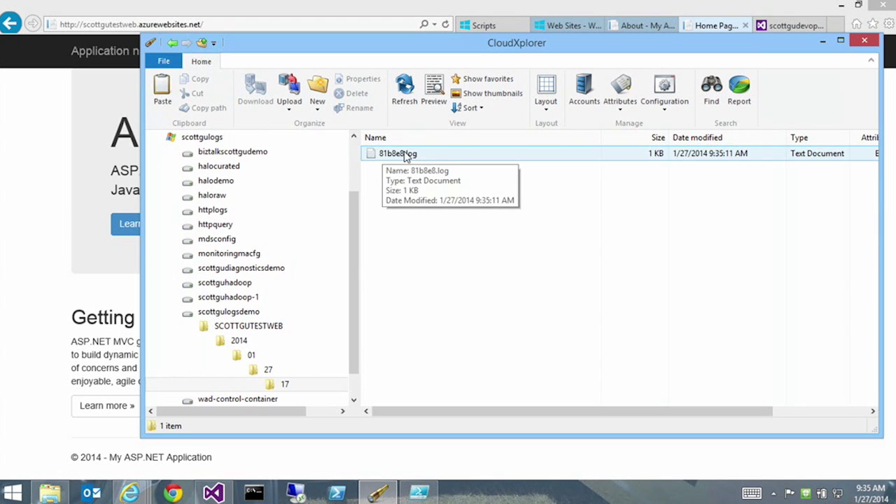
# Step: Open the log file 81b8e8.log to view its request entries, then close it
pyautogui.doubleClick(406, 151)
pyautogui.moveTo(490, 76); pyautogui.dragTo(287, 44)
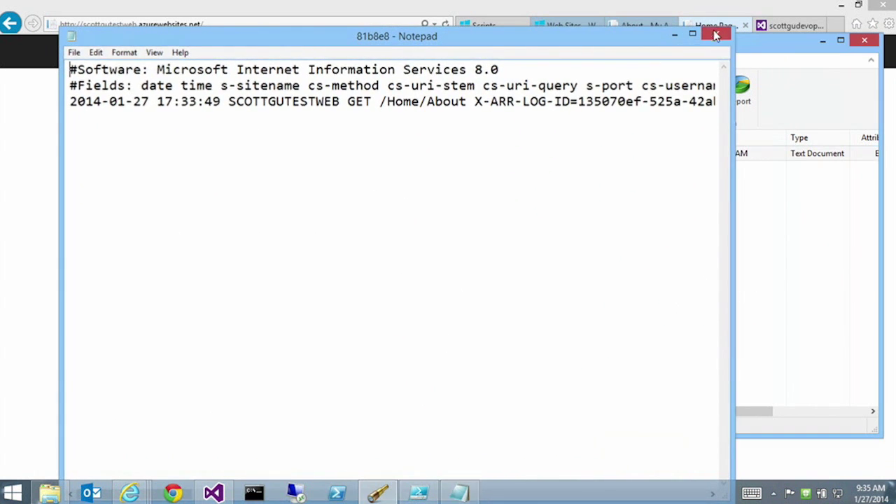
pyautogui.click(716, 34)
# Step: Refresh the log folder, open a1d651.log and examine its recorded page requests from the first entries onward
pyautogui.click(405, 90)
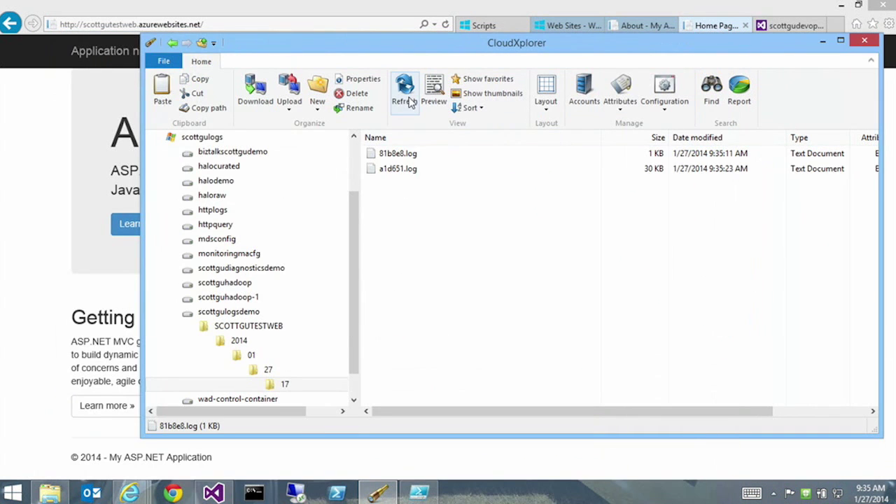
pyautogui.doubleClick(392, 169)
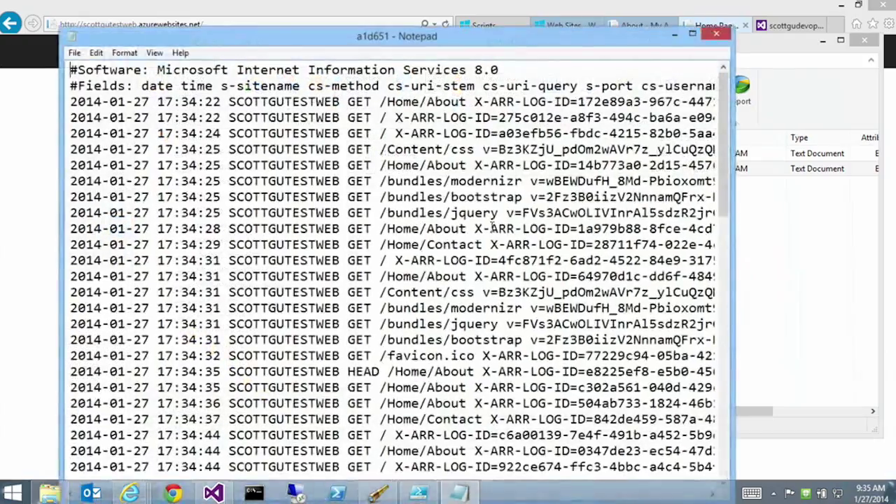
pyautogui.moveTo(727, 189); pyautogui.dragTo(784, 98)
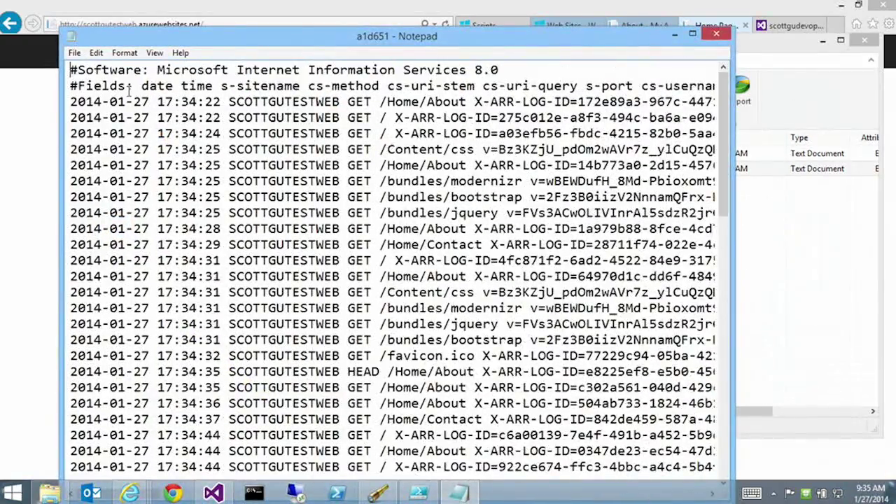
pyautogui.moveTo(71, 103); pyautogui.dragTo(411, 119)
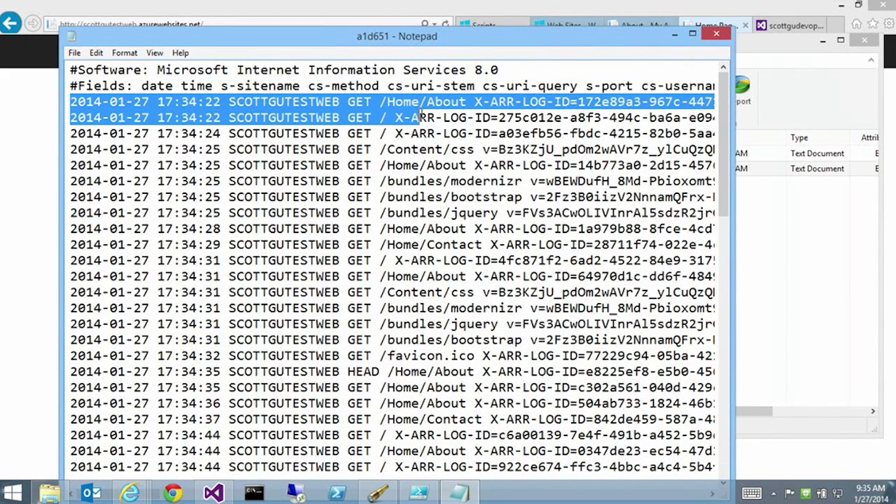
pyautogui.click(420, 150)
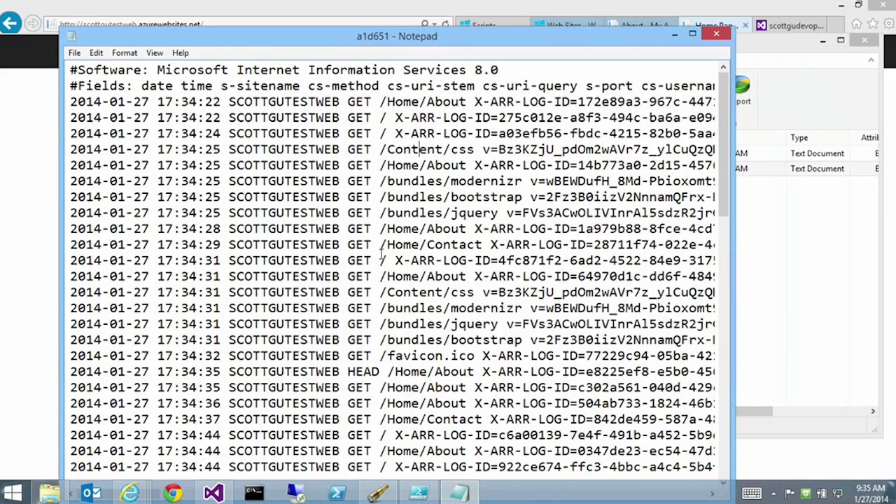
pyautogui.scroll(-20, 414, 249)
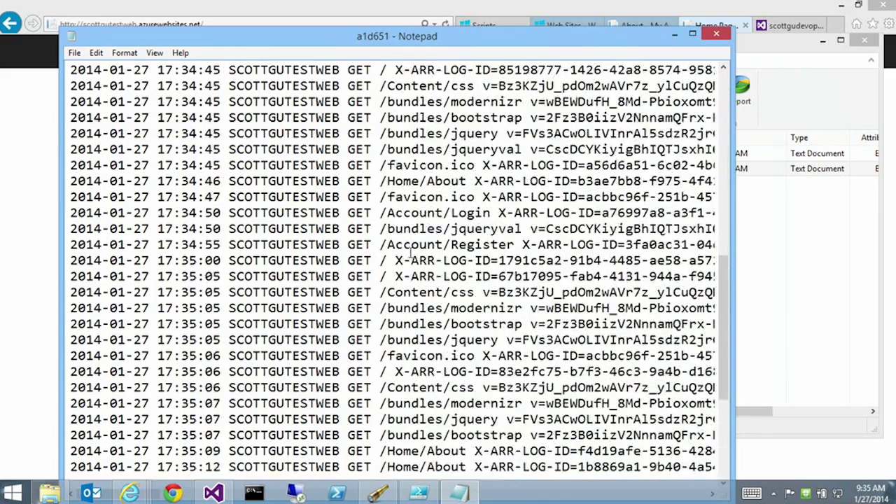
# Step: Examine the remaining page requests through the end of the a1d651 log, close it, and refresh the 17 log folder
pyautogui.moveTo(580, 396); pyautogui.dragTo(51, 358)
pyautogui.click(280, 282)
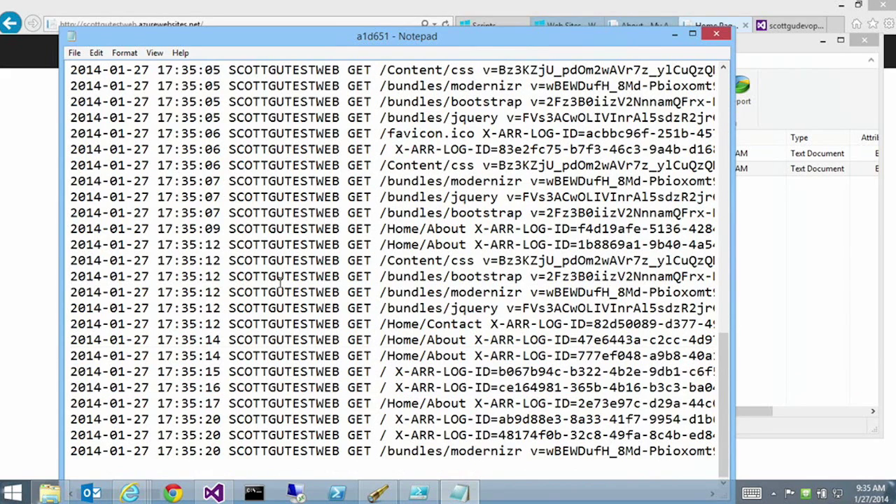
pyautogui.click(716, 34)
pyautogui.click(698, 230)
pyautogui.click(405, 88)
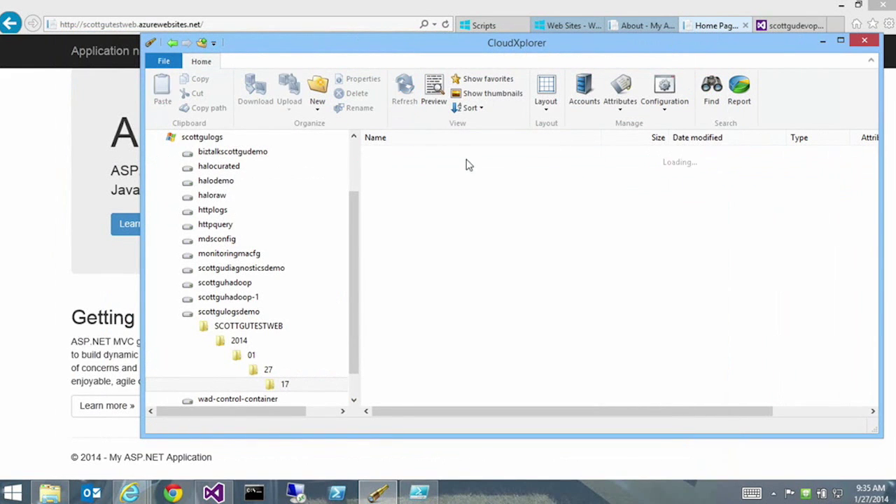
pyautogui.click(404, 92)
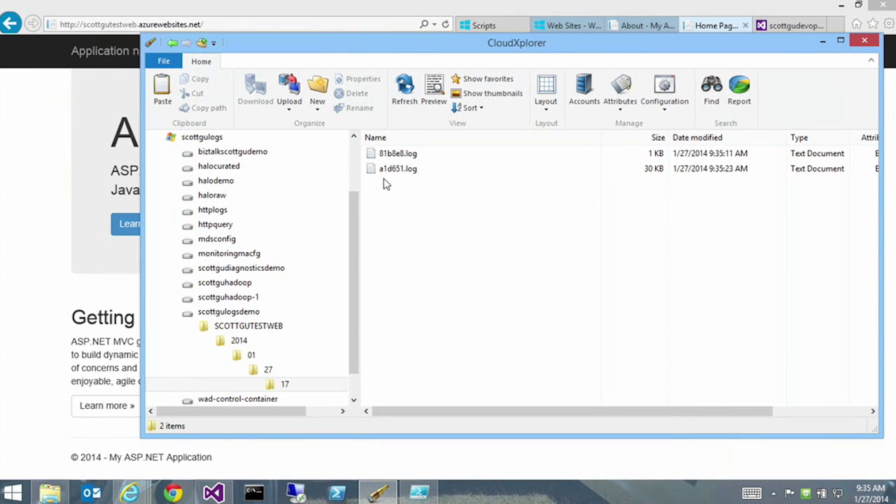
# Step: Switch to the browser and return to scottgutestweb's site diagnostics settings in the Azure portal to review the web server logging options
pyautogui.click(427, 9)
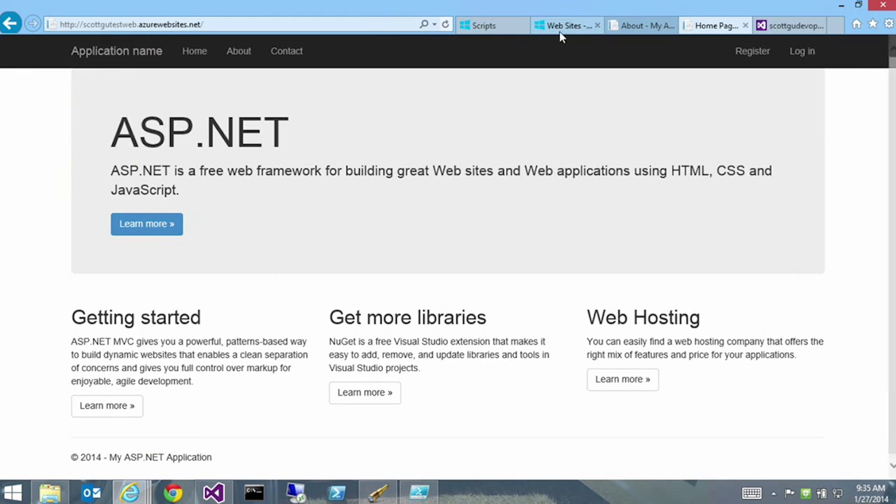
pyautogui.click(563, 30)
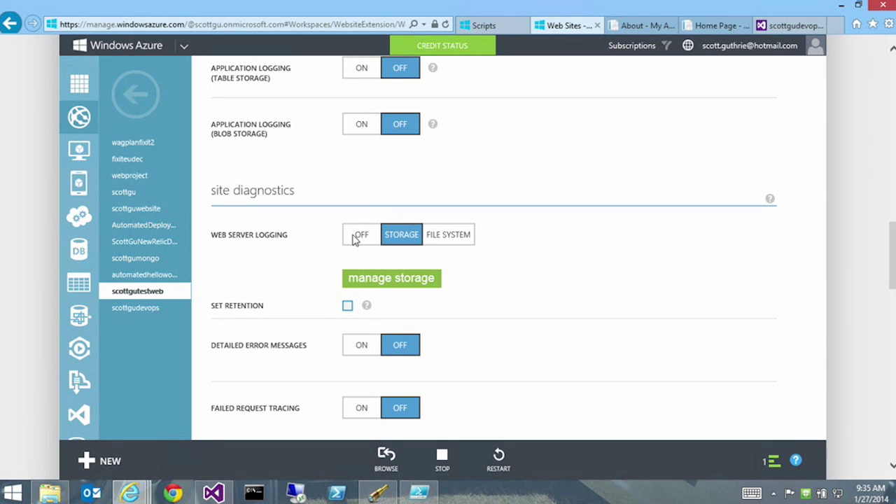
# Step: Switch back to CloudXplorer, widen the folder tree, and review the dated folder hierarchy under the scottgulogsdemo container
pyautogui.click(378, 492)
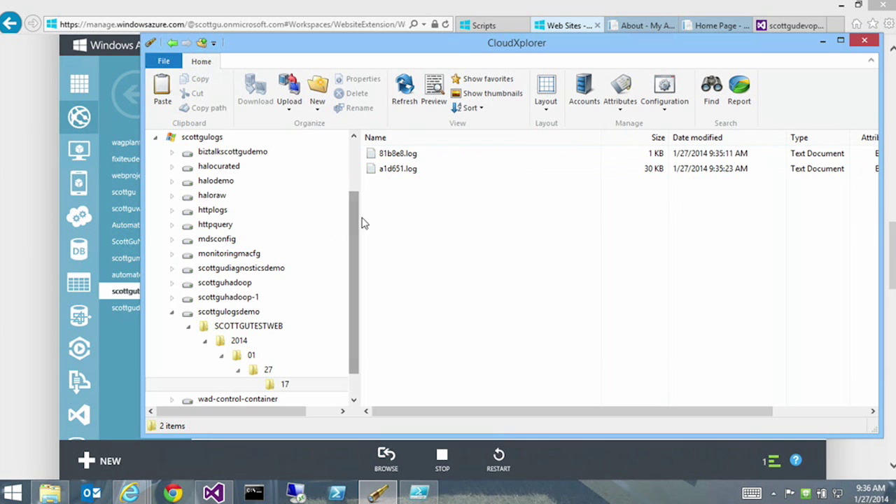
pyautogui.moveTo(398, 223); pyautogui.dragTo(398, 224)
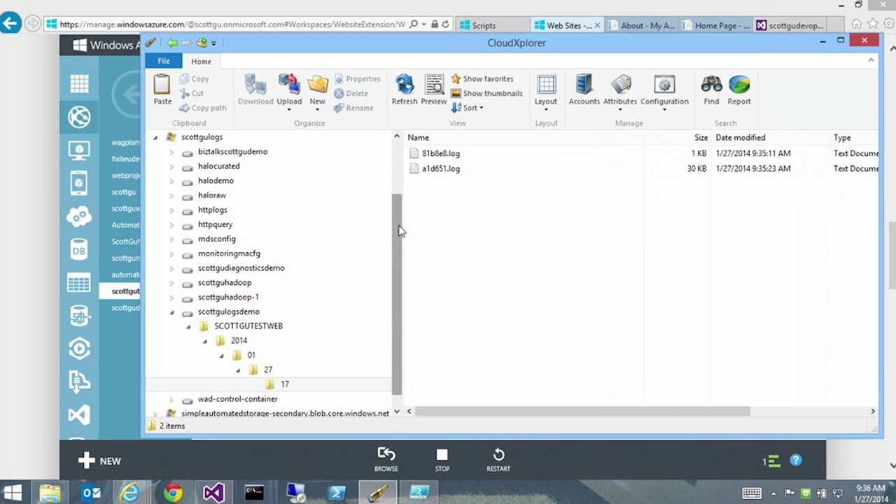
pyautogui.scroll(-1, 280, 315)
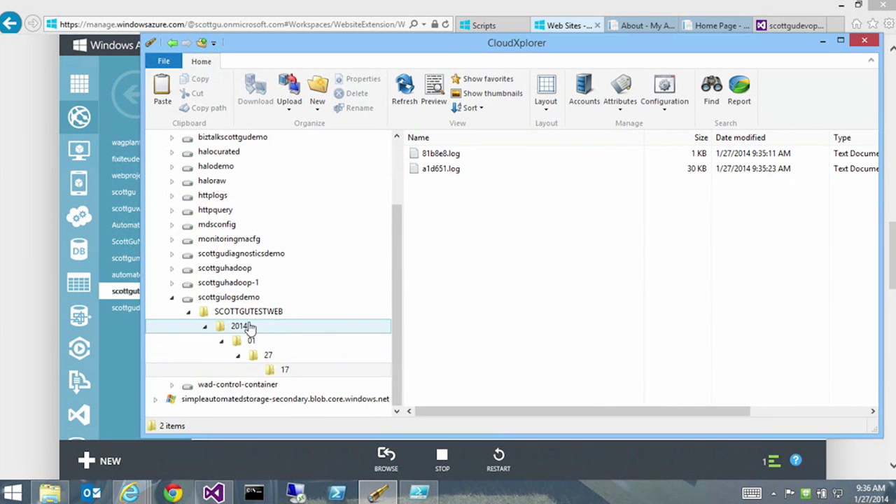